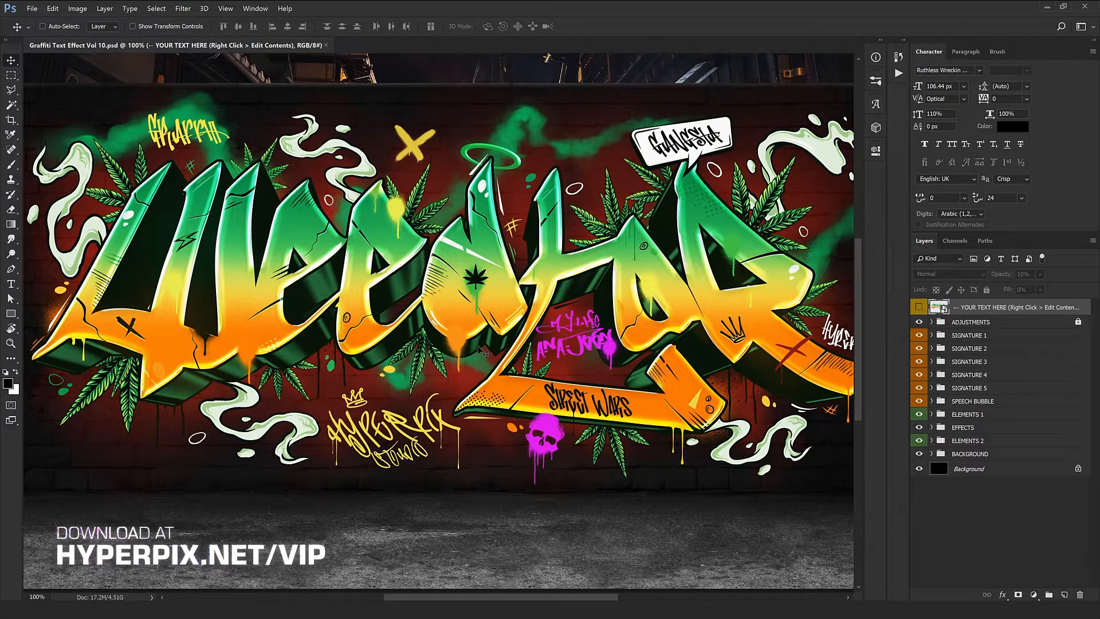
Step: Open the contents of the YOUR TEXT HERE smart object for editing
{"action": "left_click_drag", "start_coordinate": [478, 346], "coordinate": [475, 364]}
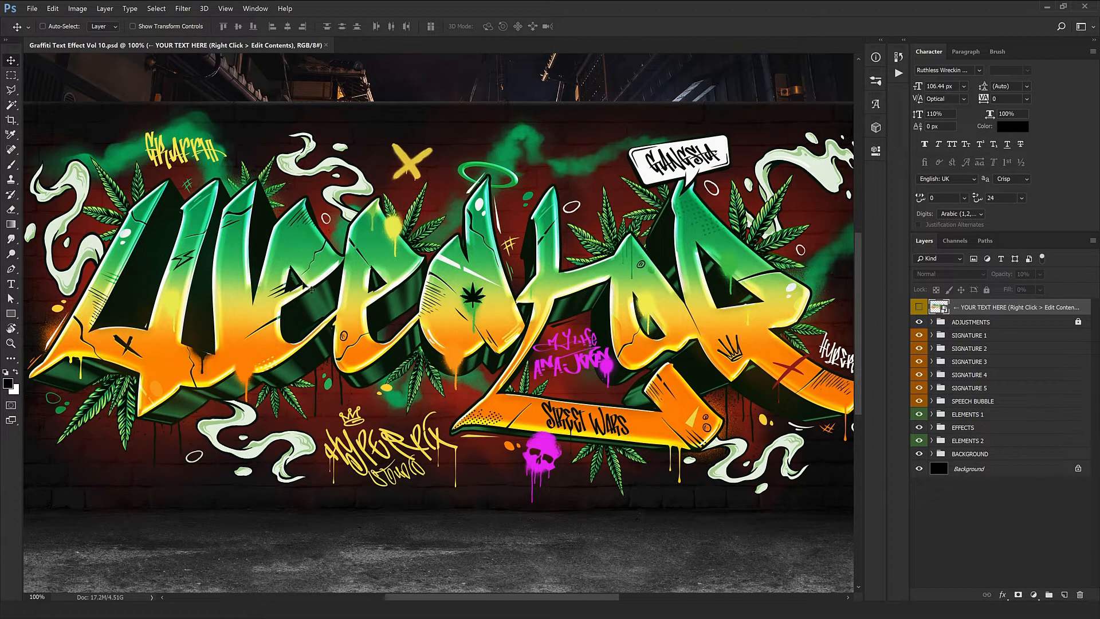
{"action": "right_click", "coordinate": [1013, 309]}
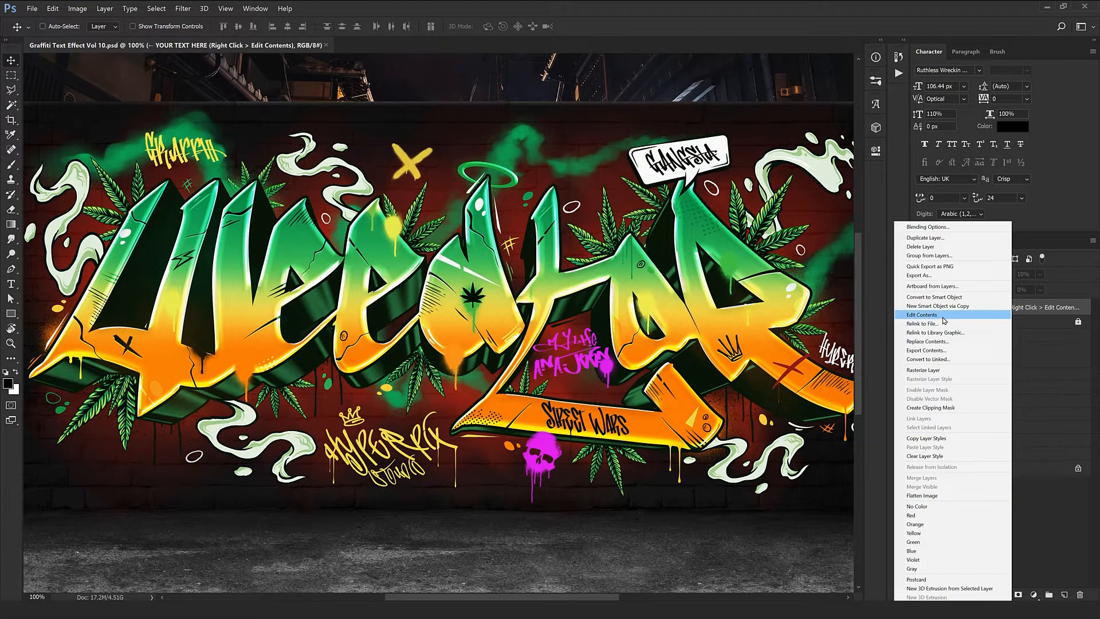
{"action": "left_click", "coordinate": [922, 314]}
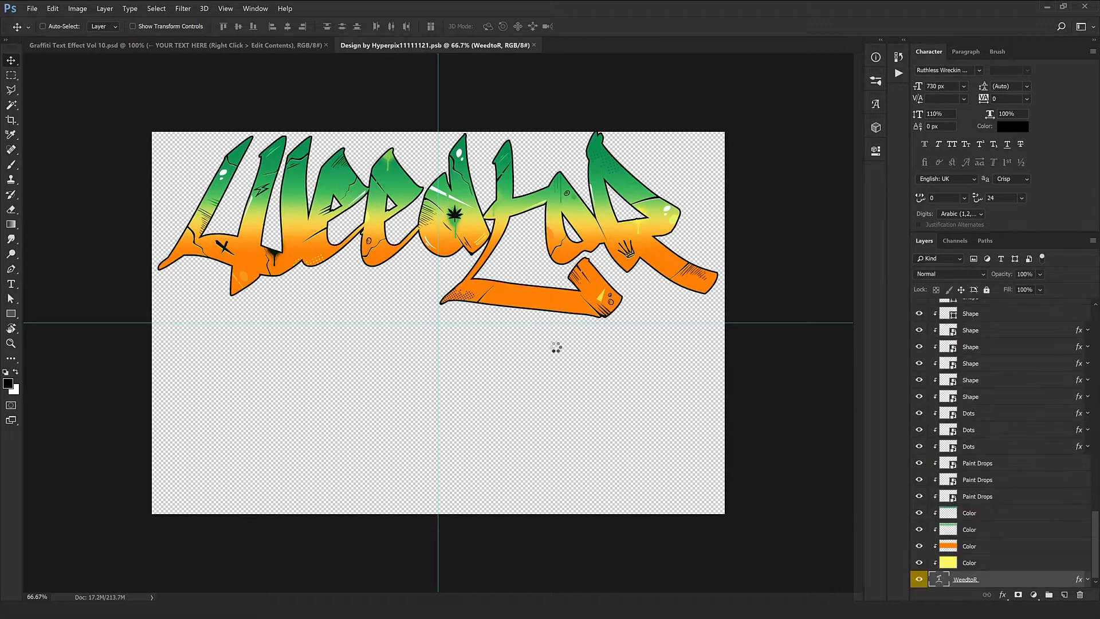
Step: Collapse the character settings and look through the crack, scratch, shape, dots, paint drops and color layers clipped to the text
{"action": "scroll", "coordinate": [485, 258], "scroll_direction": "up", "scroll_amount": 1}
{"action": "left_click_drag", "start_coordinate": [486, 258], "coordinate": [505, 308]}
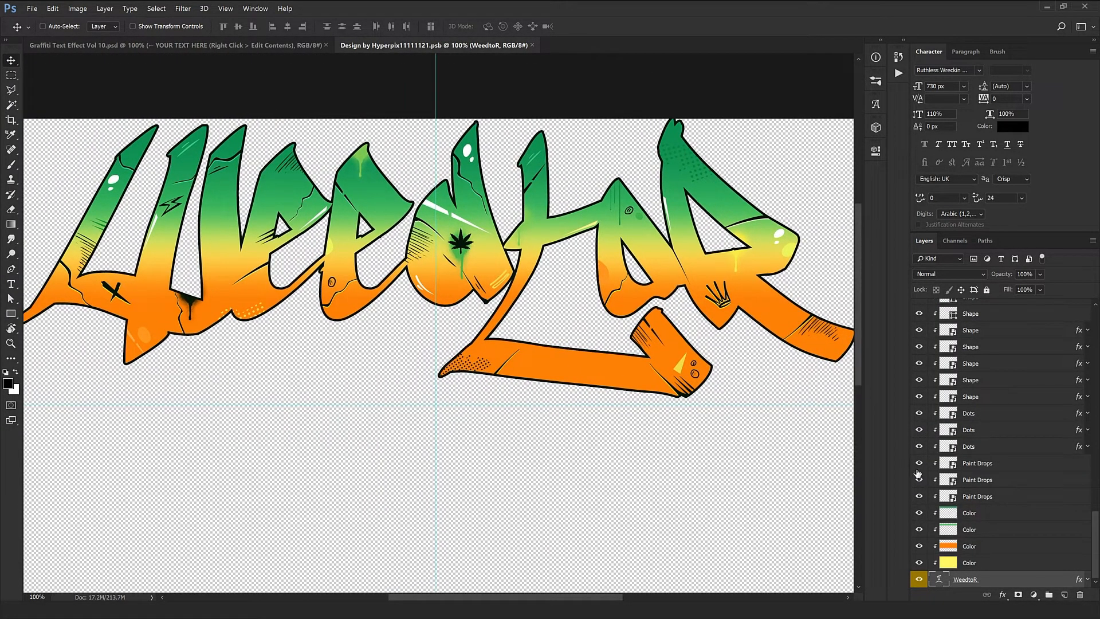
{"action": "scroll", "coordinate": [980, 137], "scroll_direction": "up", "scroll_amount": 1}
{"action": "double_click", "coordinate": [933, 53]}
{"action": "scroll", "coordinate": [1024, 424], "scroll_direction": "up", "scroll_amount": 3}
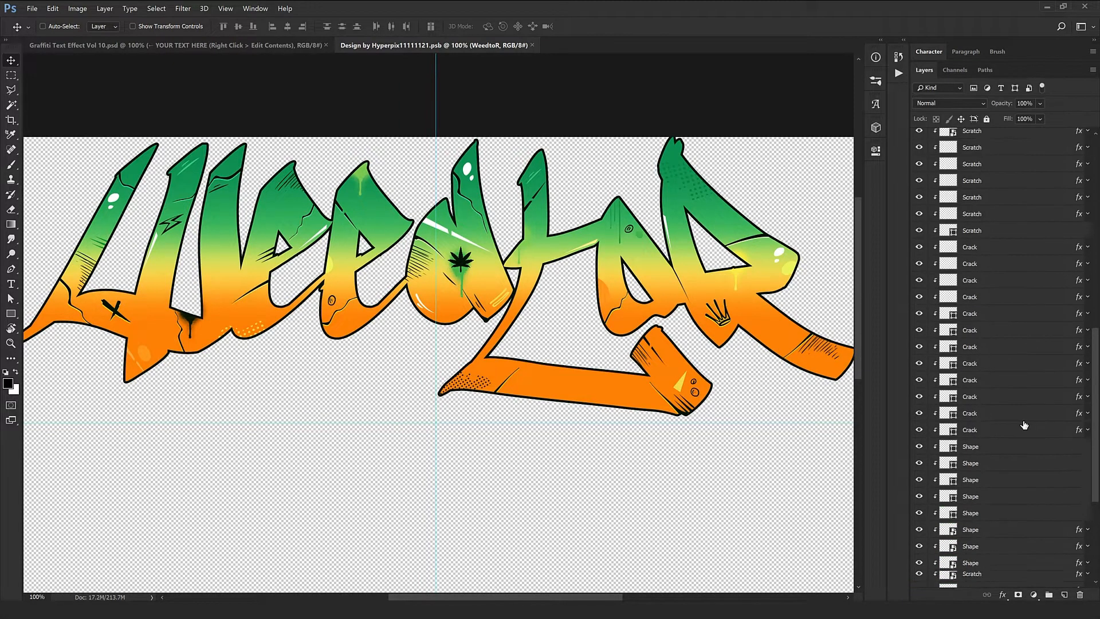
{"action": "scroll", "coordinate": [1024, 425], "scroll_direction": "down", "scroll_amount": 3}
{"action": "scroll", "coordinate": [1024, 425], "scroll_direction": "up", "scroll_amount": 10}
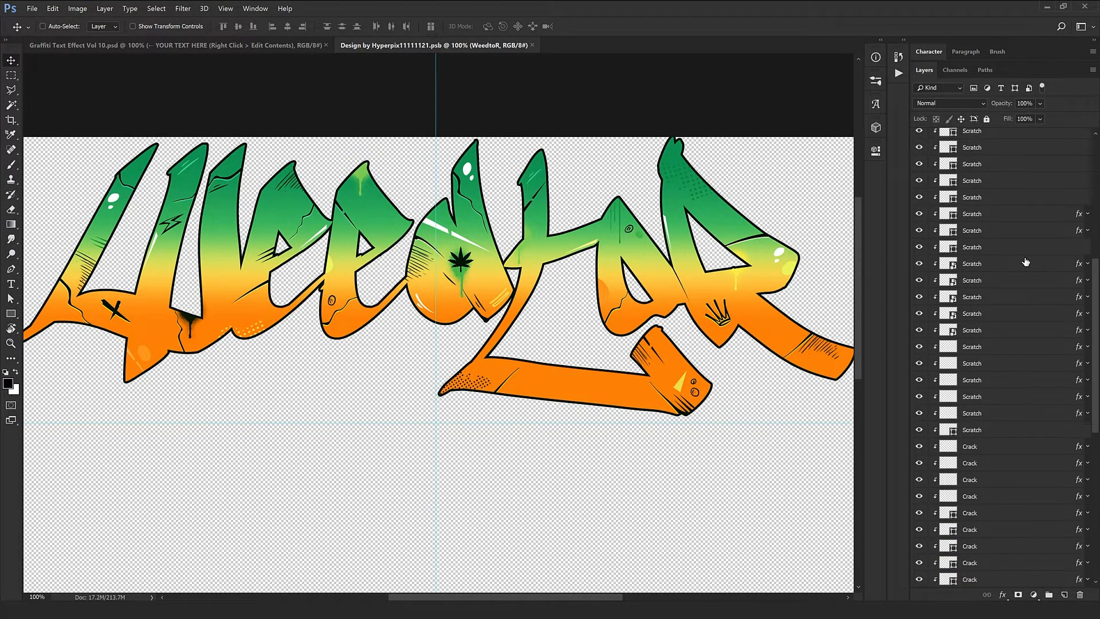
{"action": "scroll", "coordinate": [995, 305], "scroll_direction": "down", "scroll_amount": 10}
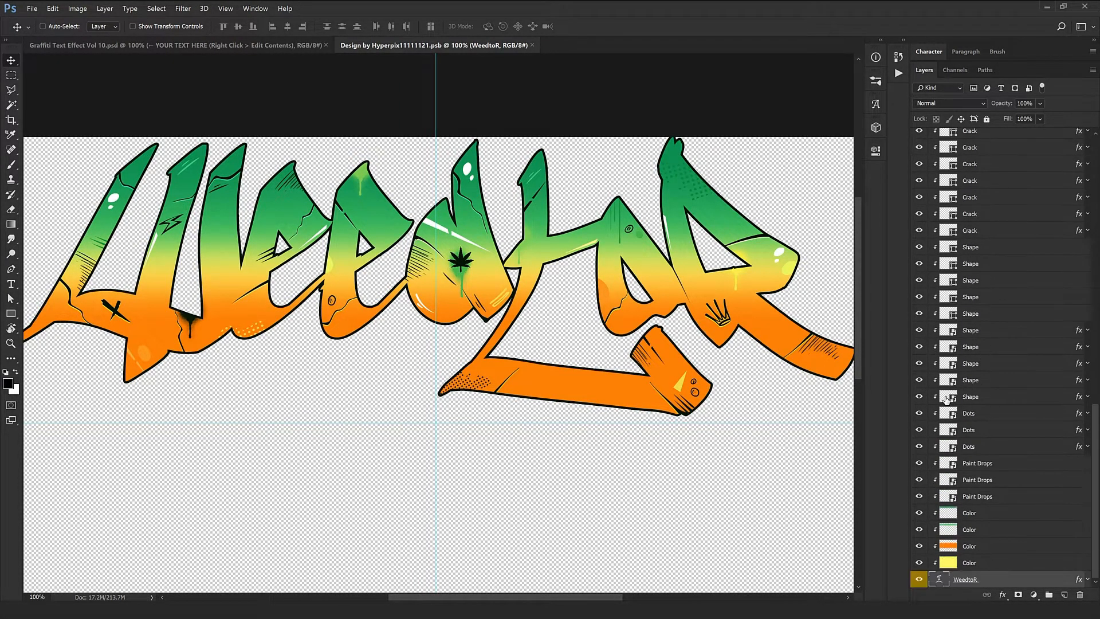
Step: Replace the WeedtoR lettering at the bottom of the layer stack with the text "Jamaica"
{"action": "left_click_drag", "start_coordinate": [299, 386], "coordinate": [370, 356]}
{"action": "double_click", "coordinate": [939, 579]}
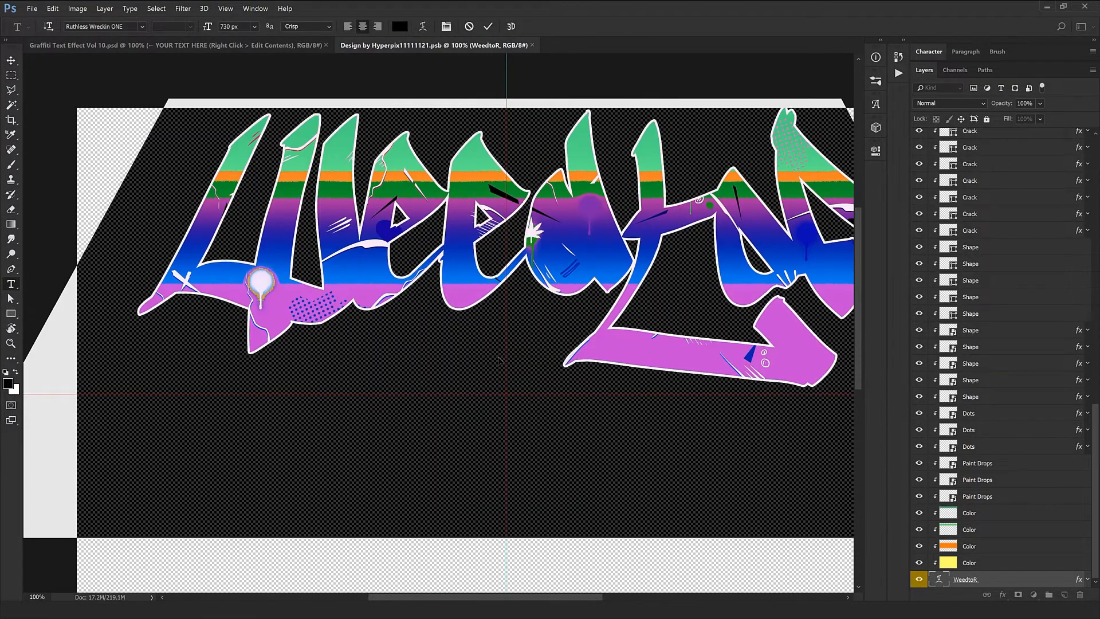
{"action": "type", "text": "Jam"}
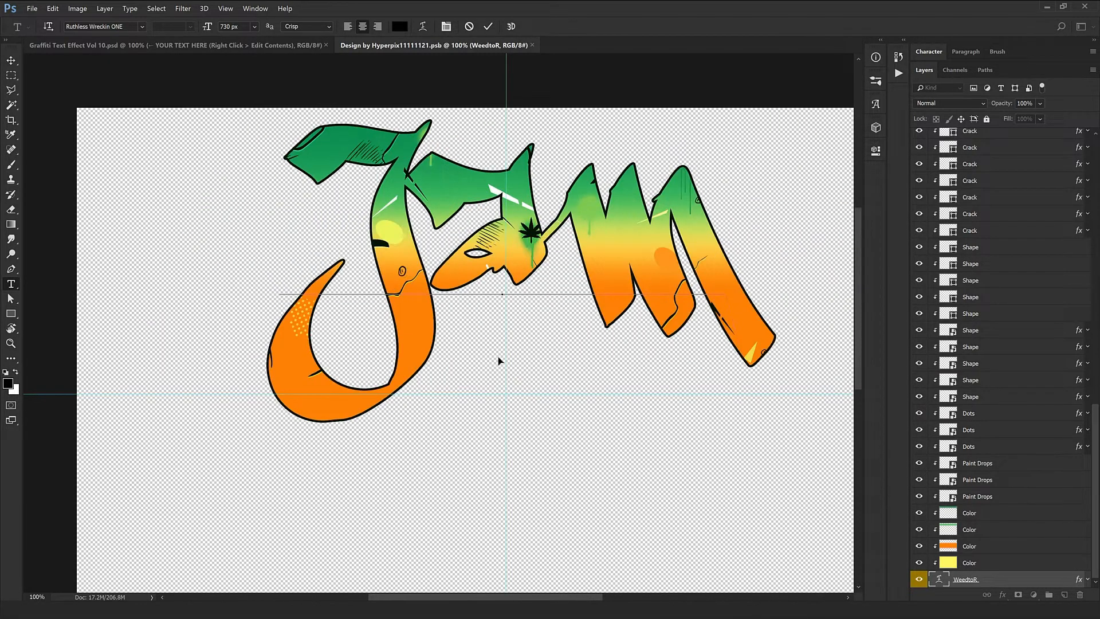
{"action": "type", "text": "aica"}
{"action": "key", "text": "ctrl+Return"}
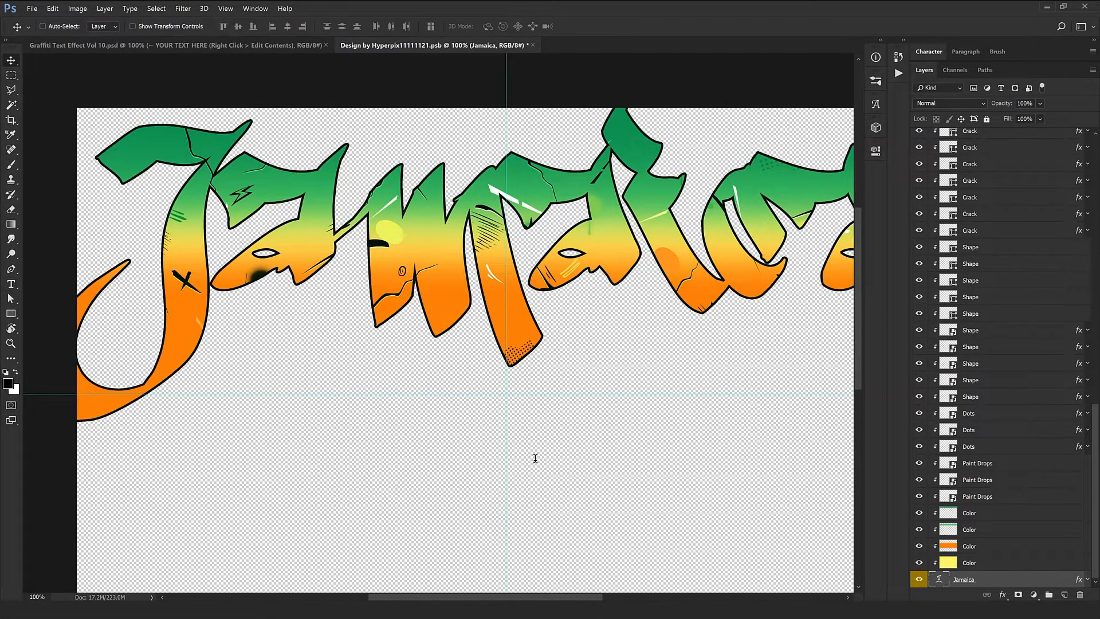
Step: Scale the Jamaica lettering to about 93.48% and shift it so that it fits within the canvas
{"action": "key", "text": "ctrl+minus"}
{"action": "key", "text": "ctrl+minus"}
{"action": "key", "text": "ctrl+t"}
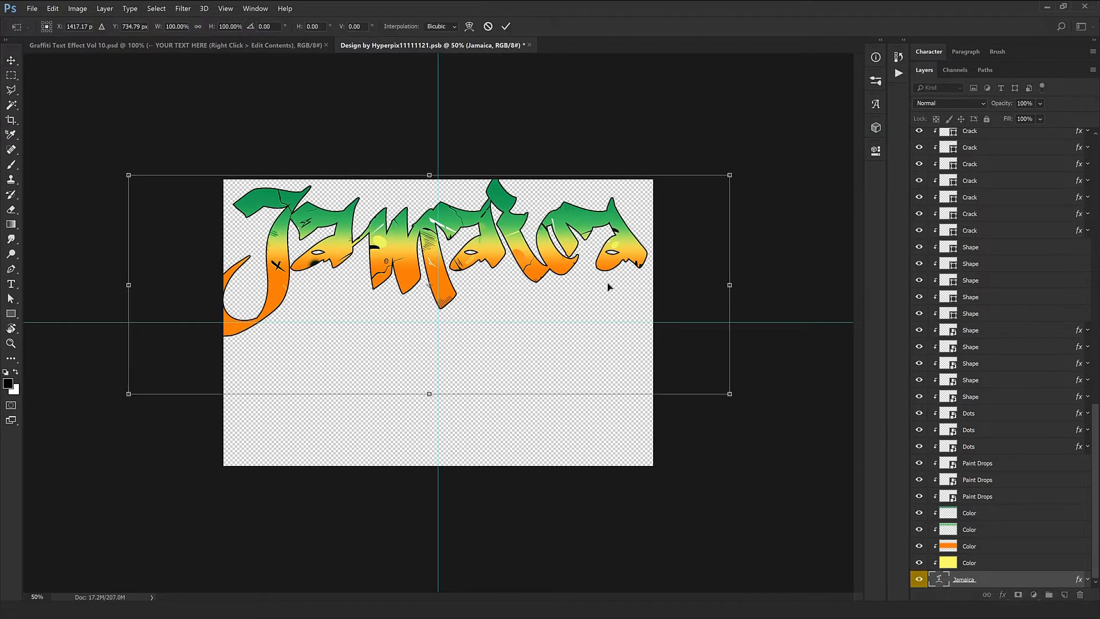
{"action": "left_click_drag", "start_coordinate": [730, 393], "coordinate": [711, 384]}
{"action": "left_click_drag", "start_coordinate": [566, 318], "coordinate": [581, 323]}
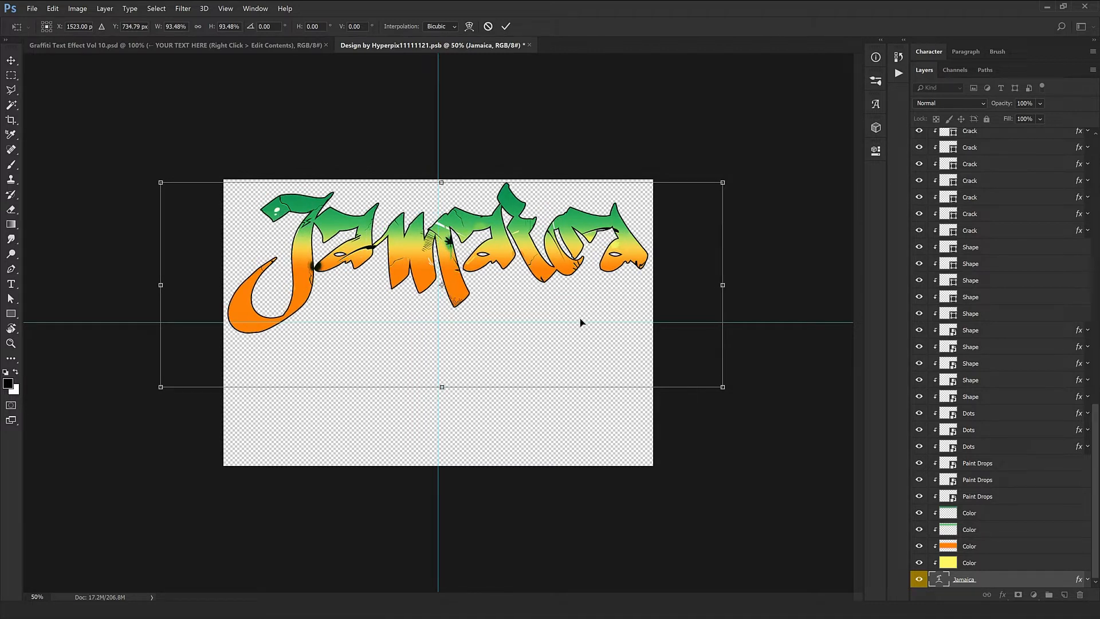
{"action": "key", "text": "Return"}
Step: Scale the Jamaica lettering again to about 98.16% to leave a small margin at the canvas sides
{"action": "key", "text": "ctrl+plus"}
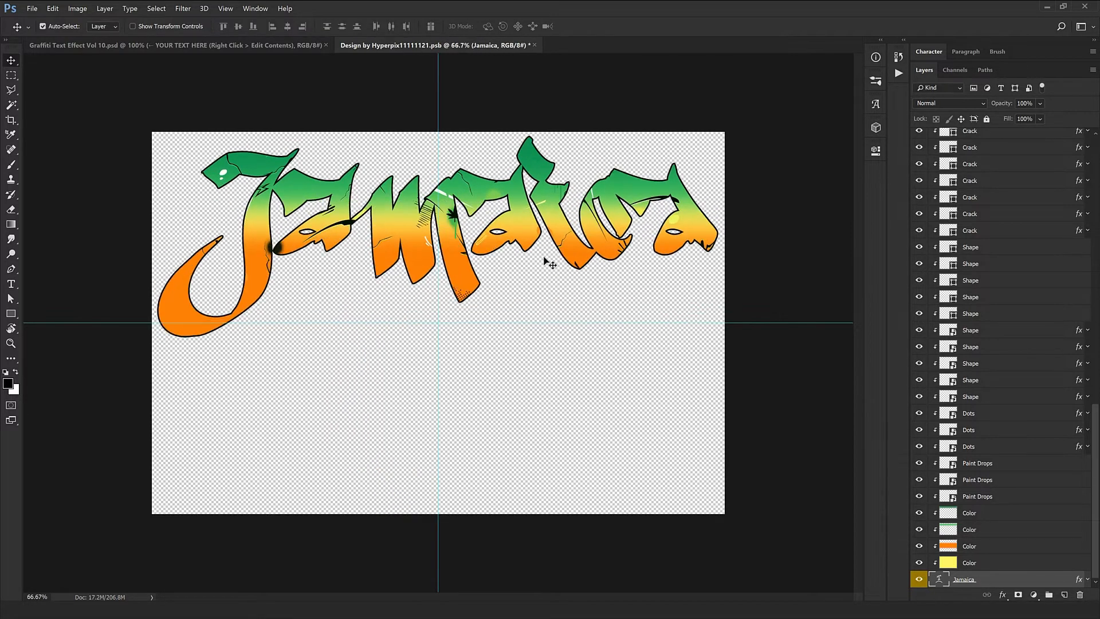
{"action": "key", "text": "ctrl+t"}
{"action": "left_click_drag", "start_coordinate": [816, 408], "coordinate": [810, 405]}
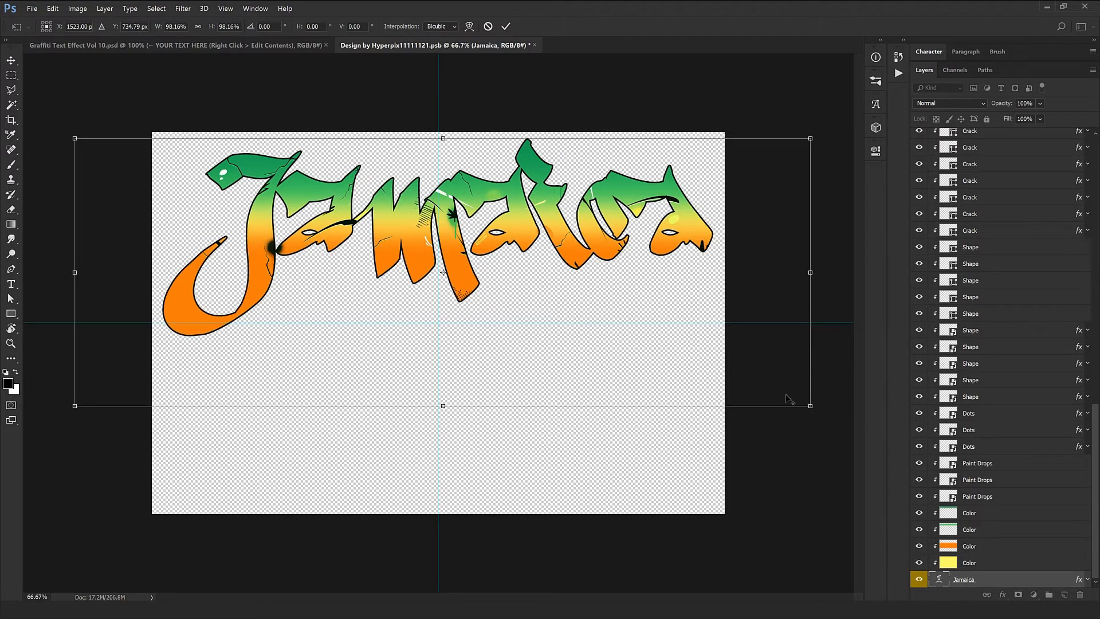
{"action": "key", "text": "Return"}
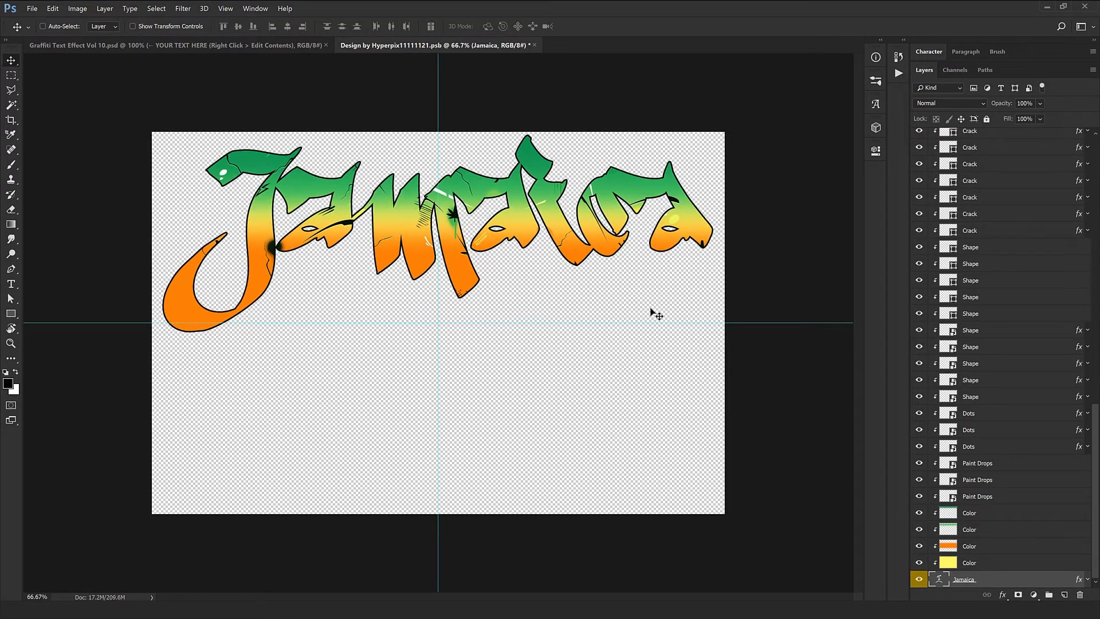
Step: Reposition the orange Color layer and the two green Color layers above it to adjust the gradient across the Jamaica lettering
{"action": "left_click", "coordinate": [1003, 563]}
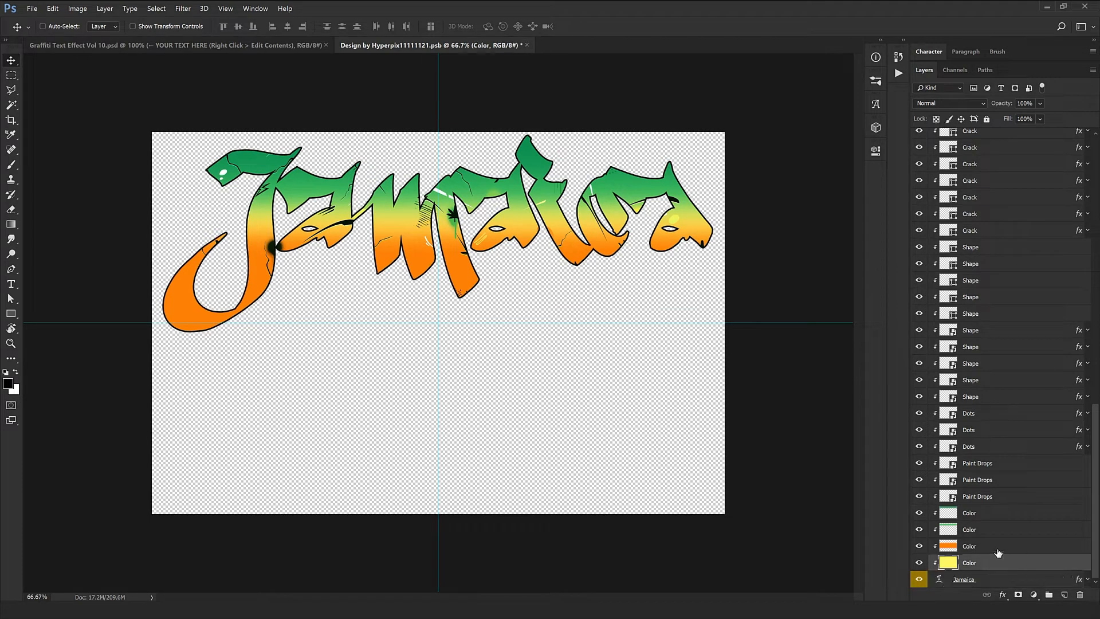
{"action": "left_click", "coordinate": [998, 549]}
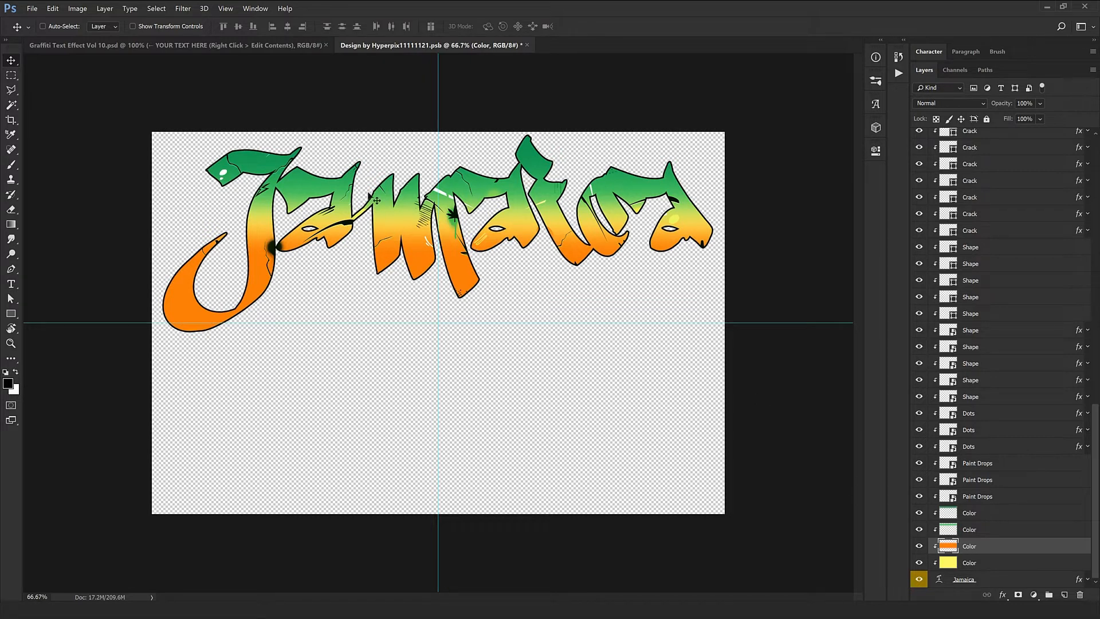
{"action": "left_click", "coordinate": [413, 201], "text": "ctrl"}
{"action": "left_click_drag", "start_coordinate": [413, 200], "coordinate": [425, 212]}
{"action": "key", "text": "ctrl+minus"}
{"action": "left_click", "coordinate": [981, 532]}
{"action": "mouse_move", "coordinate": [596, 372]}
{"action": "left_mouse_down"}
{"action": "mouse_move", "coordinate": [594, 393]}
{"action": "mouse_move", "coordinate": [592, 371]}
{"action": "left_mouse_up"}
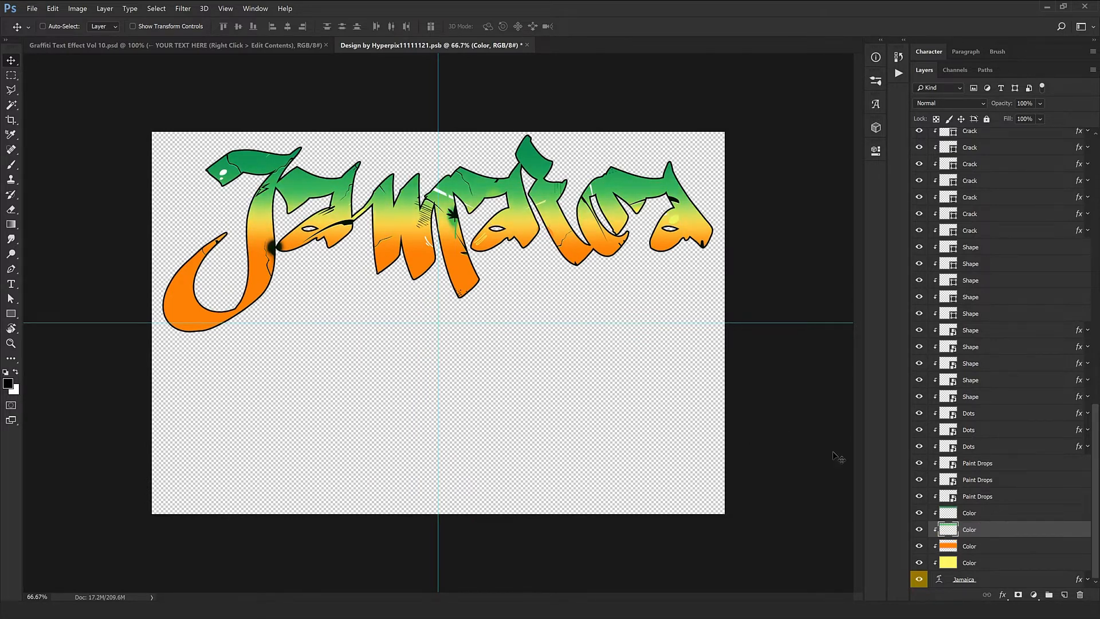
{"action": "left_click", "coordinate": [969, 512]}
{"action": "left_click_drag", "start_coordinate": [535, 327], "coordinate": [557, 267]}
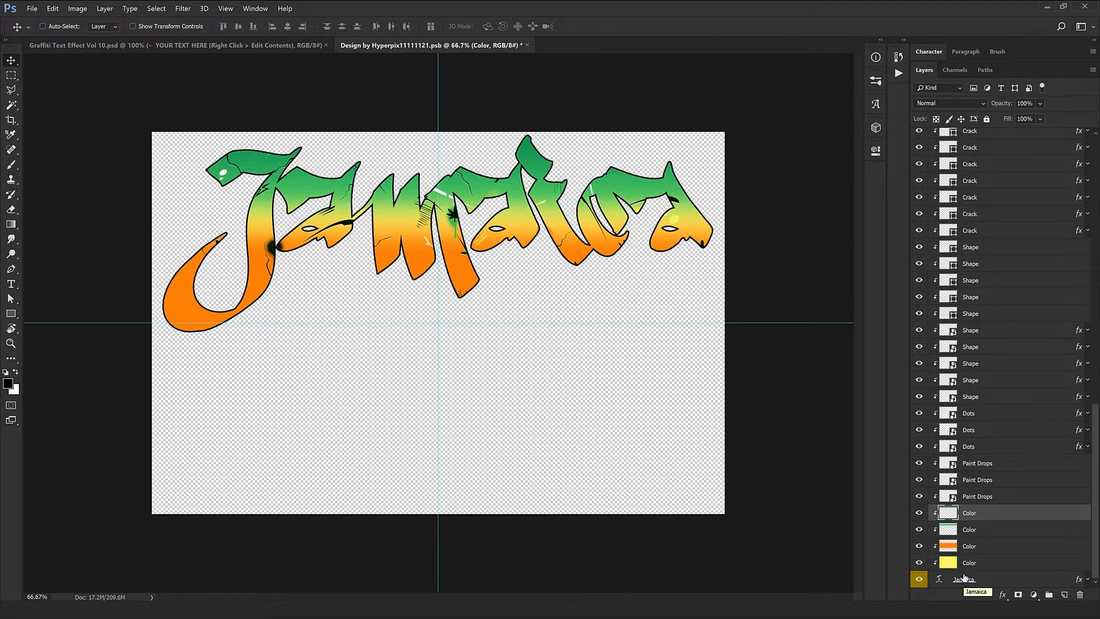
Step: Adjust the lowest Paint Drops highlight on the green upper tip of the letter J
{"action": "left_click", "coordinate": [977, 496]}
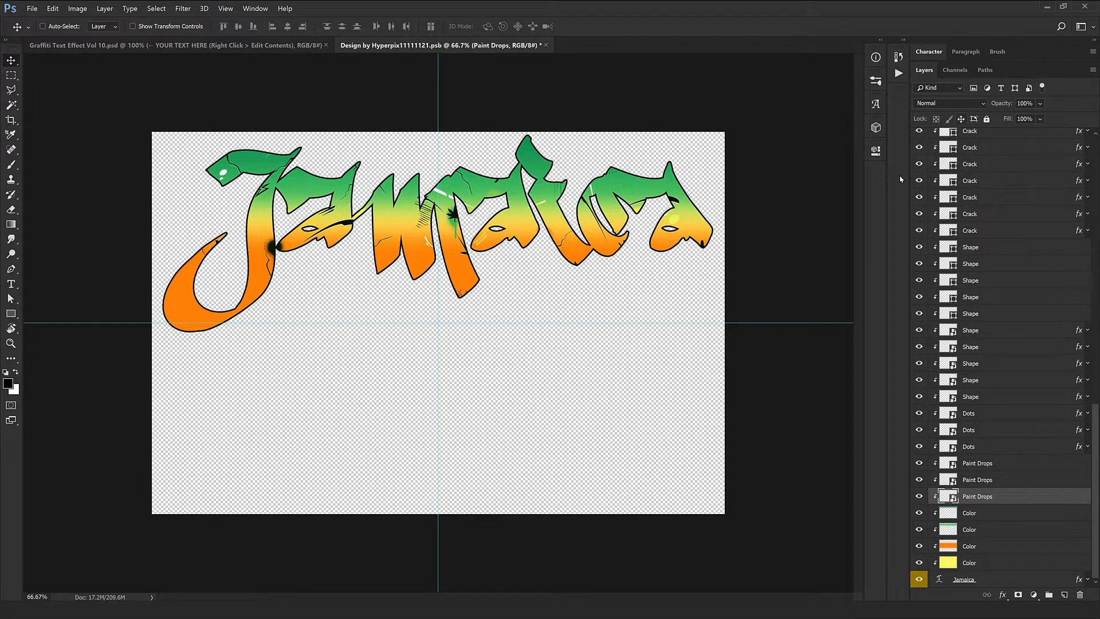
{"action": "left_click_drag", "start_coordinate": [607, 323], "coordinate": [589, 319]}
{"action": "left_click", "coordinate": [548, 263], "text": "ctrl"}
{"action": "left_click_drag", "start_coordinate": [548, 263], "coordinate": [566, 278]}
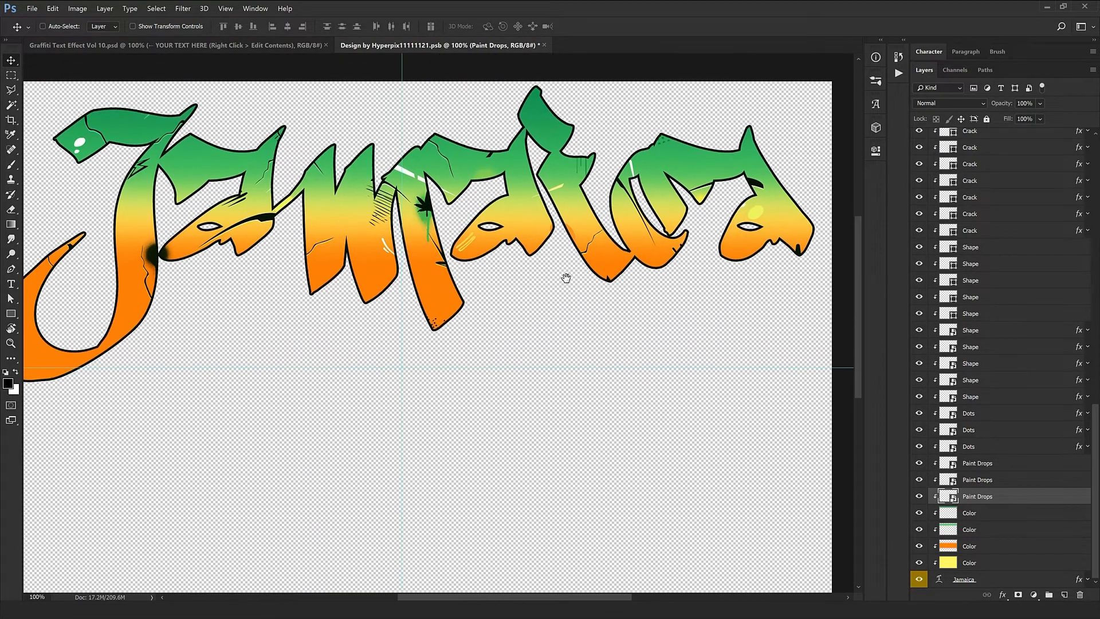
{"action": "mouse_move", "coordinate": [596, 314]}
{"action": "left_mouse_down"}
{"action": "mouse_move", "coordinate": [530, 292]}
{"action": "mouse_move", "coordinate": [585, 326]}
{"action": "left_mouse_up"}
{"action": "left_click_drag", "start_coordinate": [279, 271], "coordinate": [330, 263]}
{"action": "left_click_drag", "start_coordinate": [230, 305], "coordinate": [220, 281]}
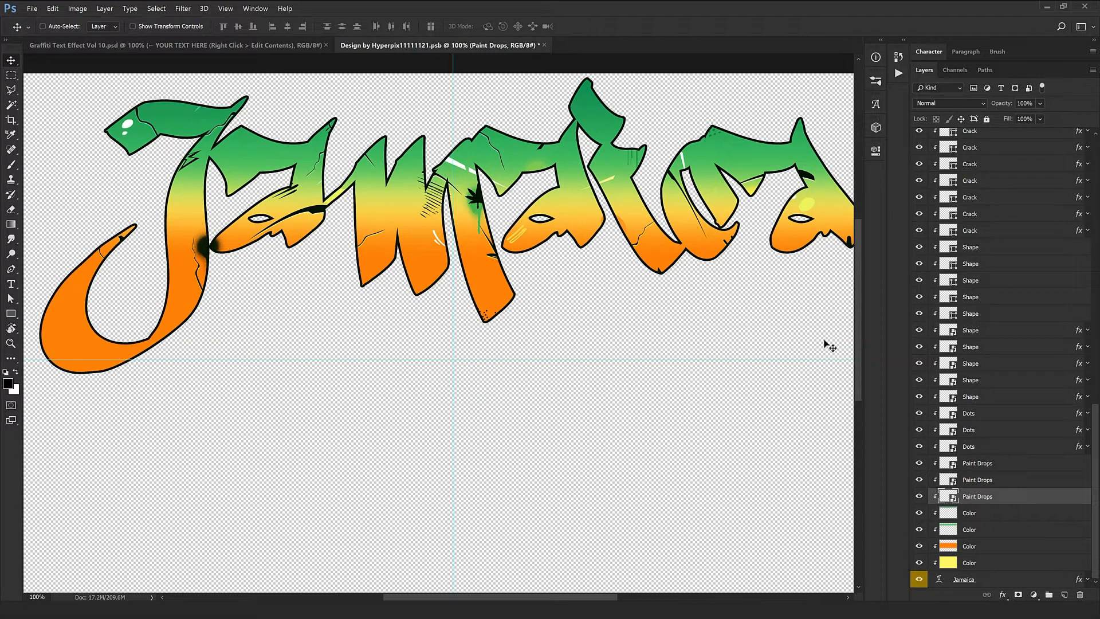
Step: Rotate the second Paint Drops highlight about -4.82° on top of the i, and move the third onto the final a's lower corner
{"action": "key", "text": "alt+bracketright"}
{"action": "left_click_drag", "start_coordinate": [415, 368], "coordinate": [316, 329]}
{"action": "key", "text": "ctrl+minus"}
{"action": "key", "text": "ctrl+t"}
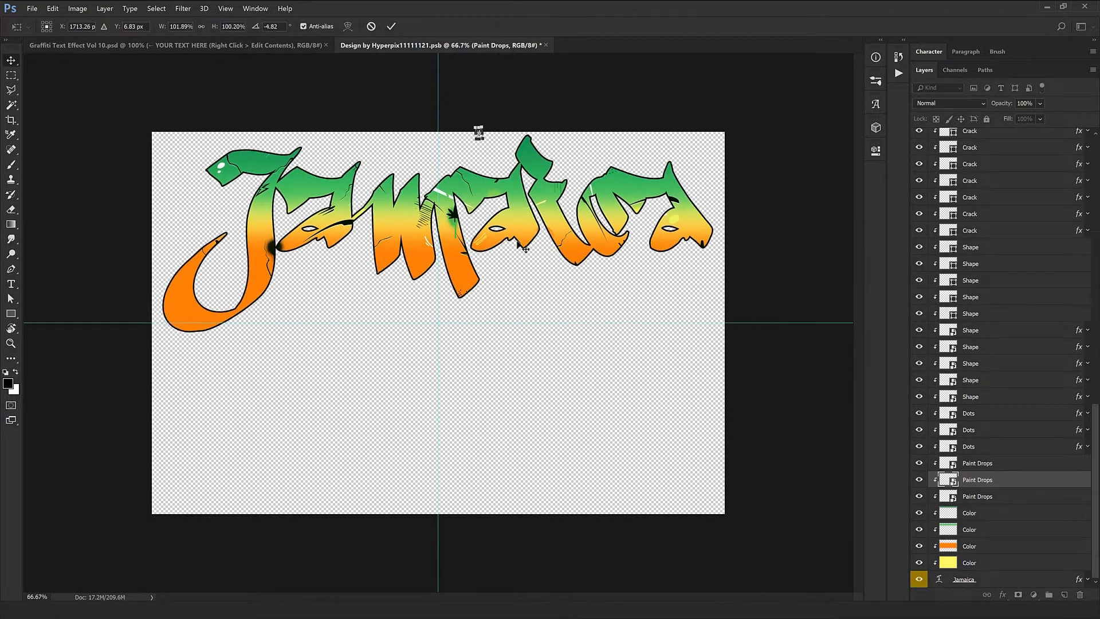
{"action": "key", "text": "Return"}
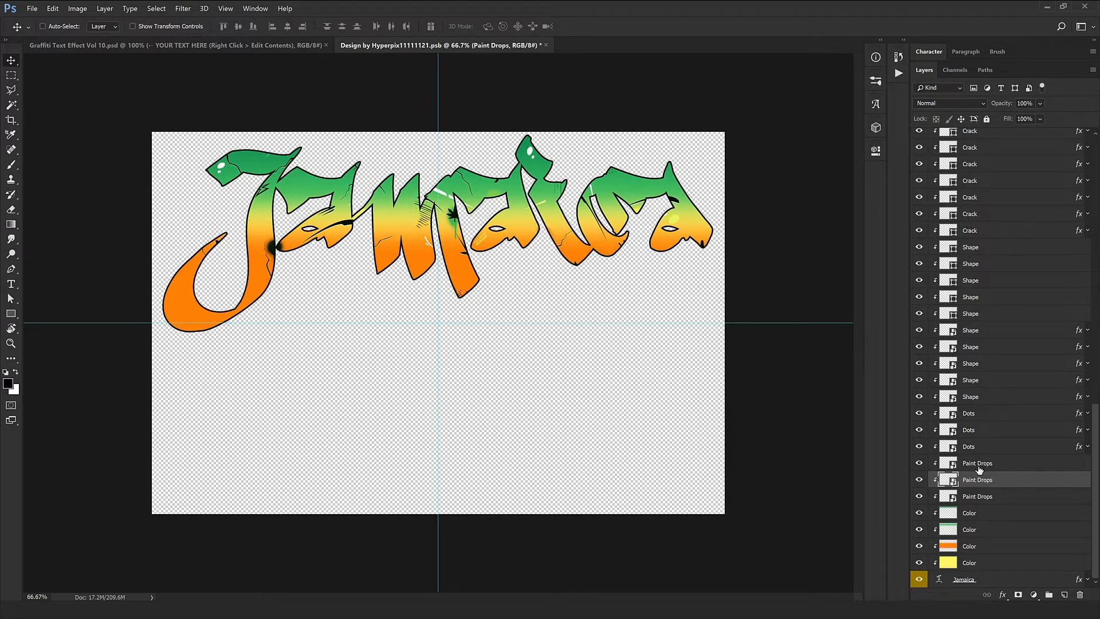
{"action": "left_click", "coordinate": [979, 467]}
{"action": "mouse_move", "coordinate": [564, 364]}
{"action": "left_mouse_down"}
{"action": "mouse_move", "coordinate": [604, 371]}
{"action": "mouse_move", "coordinate": [584, 380]}
{"action": "mouse_move", "coordinate": [604, 390]}
{"action": "left_mouse_up"}
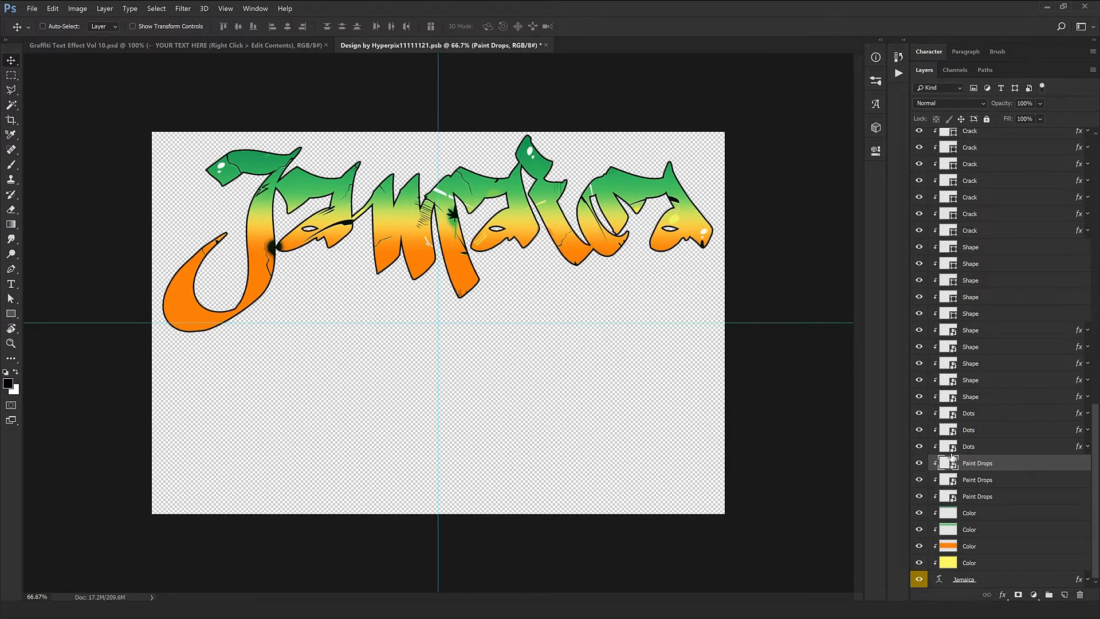
Step: Transform the lowest Dots pattern and move it onto the green upper part of the letter c
{"action": "left_click", "coordinate": [972, 451]}
{"action": "left_click_drag", "start_coordinate": [521, 422], "coordinate": [481, 405]}
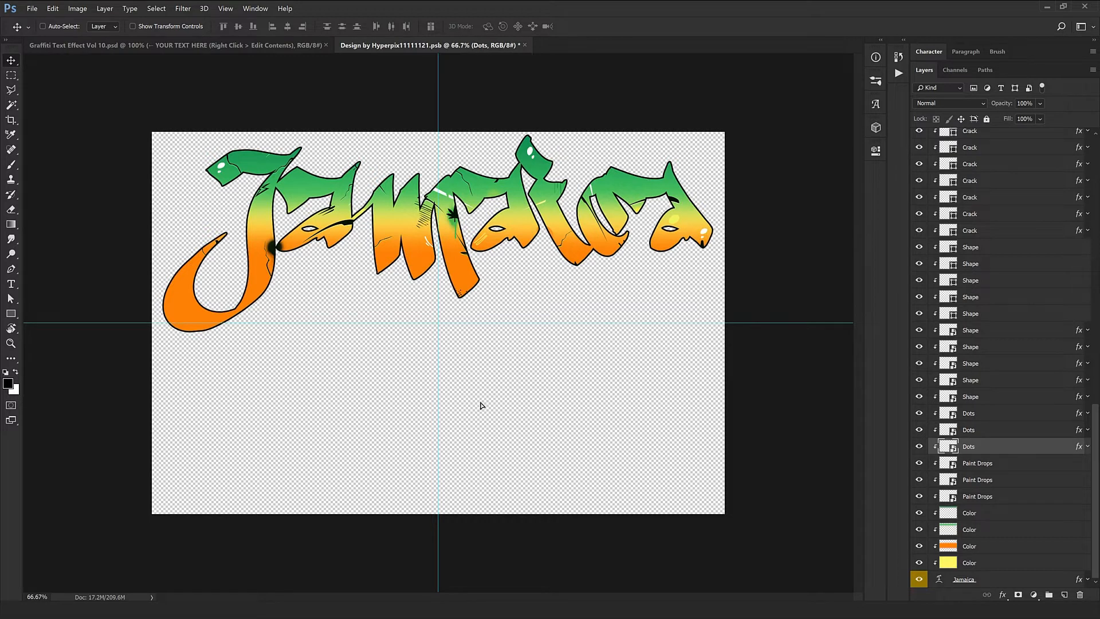
{"action": "key", "text": "ctrl+t"}
{"action": "key", "text": "Return"}
{"action": "left_click_drag", "start_coordinate": [566, 213], "coordinate": [647, 228]}
Step: Move the second Dots pattern onto the J's lower curve and the third onto the foot of the m's last leg
{"action": "left_click", "coordinate": [984, 430]}
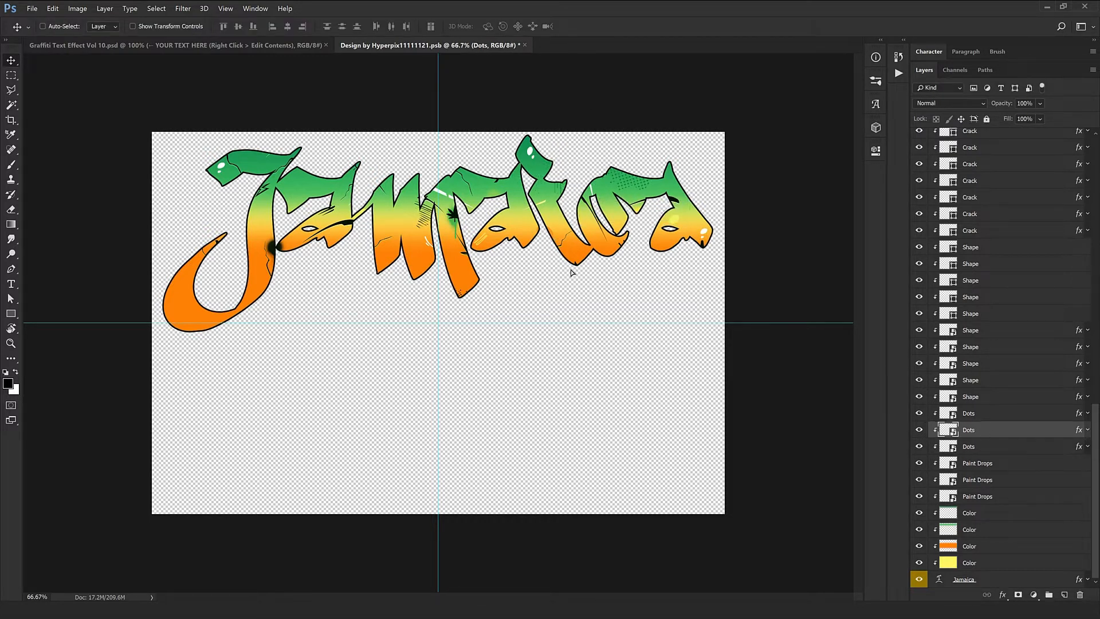
{"action": "left_click_drag", "start_coordinate": [570, 275], "coordinate": [453, 316]}
{"action": "left_click", "coordinate": [967, 415]}
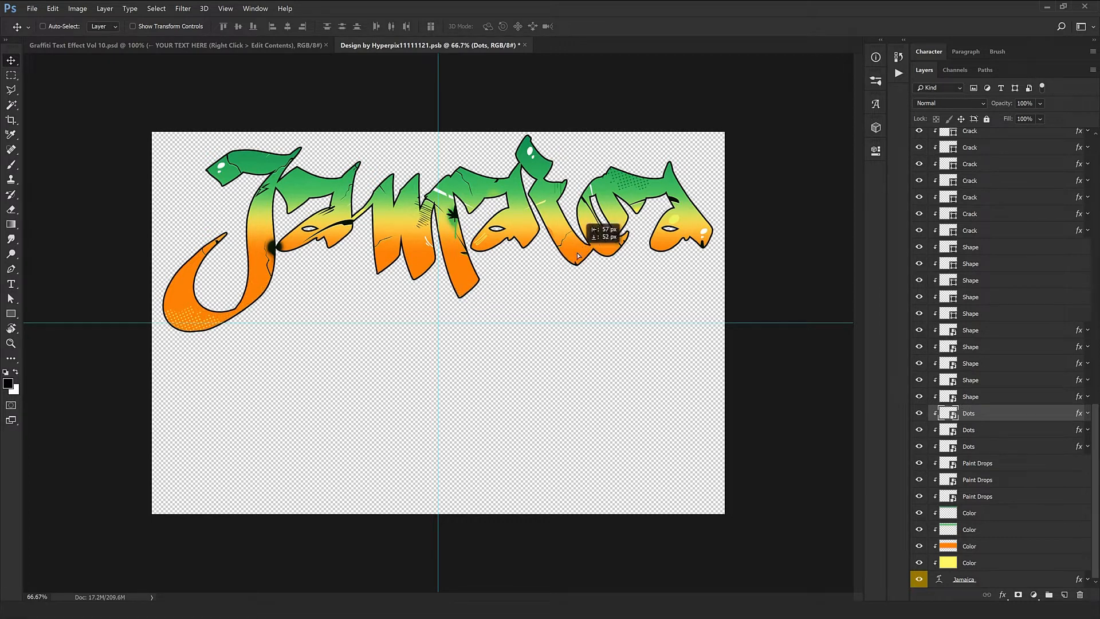
{"action": "left_click_drag", "start_coordinate": [510, 314], "coordinate": [530, 280]}
Step: Move the lowest Shape circle onto the orange foot of the letter i and adjust its transform
{"action": "left_click", "coordinate": [982, 398]}
{"action": "left_click_drag", "start_coordinate": [610, 280], "coordinate": [569, 287]}
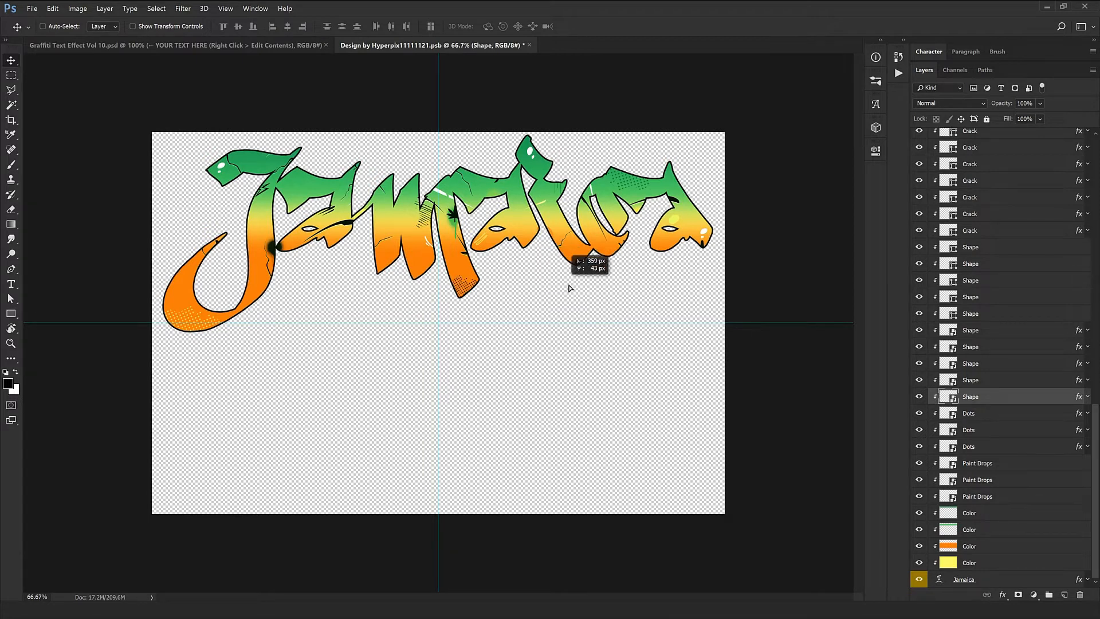
{"action": "key", "text": "ctrl+t"}
{"action": "left_click_drag", "start_coordinate": [631, 312], "coordinate": [612, 268]}
{"action": "key", "text": "Return"}
Step: Turn on the transform controls and place the next circle Shape details on the m, the c and the final a
{"action": "left_click", "coordinate": [980, 380]}
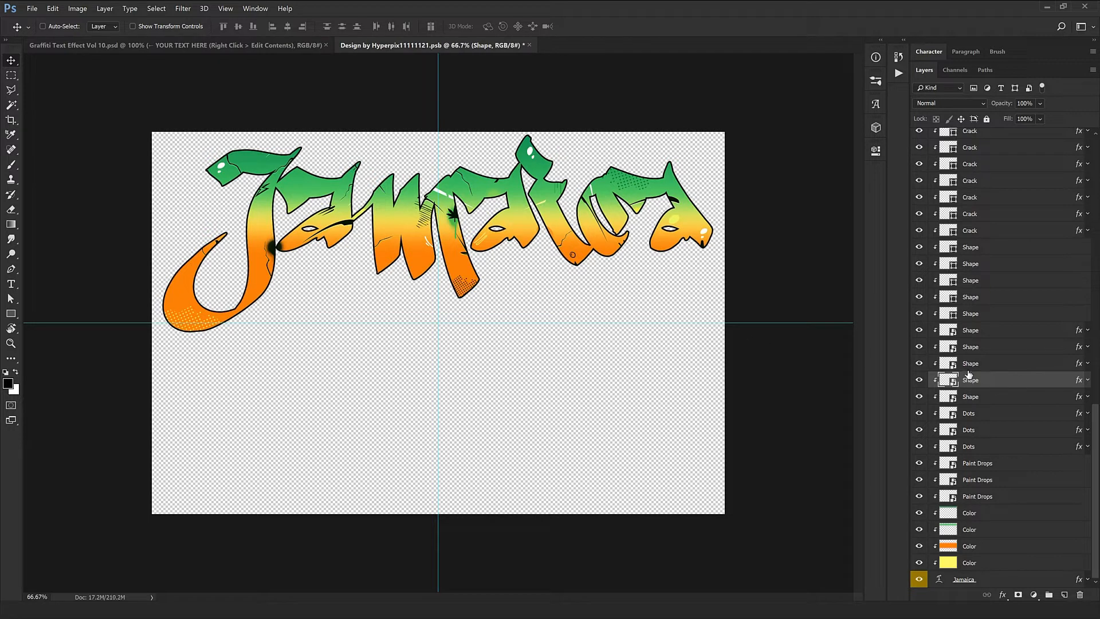
{"action": "left_click_drag", "start_coordinate": [370, 271], "coordinate": [378, 271]}
{"action": "left_click_drag", "start_coordinate": [377, 263], "coordinate": [380, 272]}
{"action": "left_click", "coordinate": [145, 27]}
{"action": "left_click_drag", "start_coordinate": [611, 312], "coordinate": [636, 260]}
{"action": "left_click", "coordinate": [997, 364]}
{"action": "left_click_drag", "start_coordinate": [344, 319], "coordinate": [376, 348]}
{"action": "left_click", "coordinate": [982, 347]}
{"action": "left_click_drag", "start_coordinate": [670, 291], "coordinate": [739, 266]}
Step: Place the yellow Shape accents, putting one on the J's outer curve and others on the final a
{"action": "left_click", "coordinate": [985, 333]}
{"action": "left_click_drag", "start_coordinate": [612, 261], "coordinate": [169, 295]}
{"action": "left_click", "coordinate": [1059, 313]}
{"action": "left_click", "coordinate": [995, 297]}
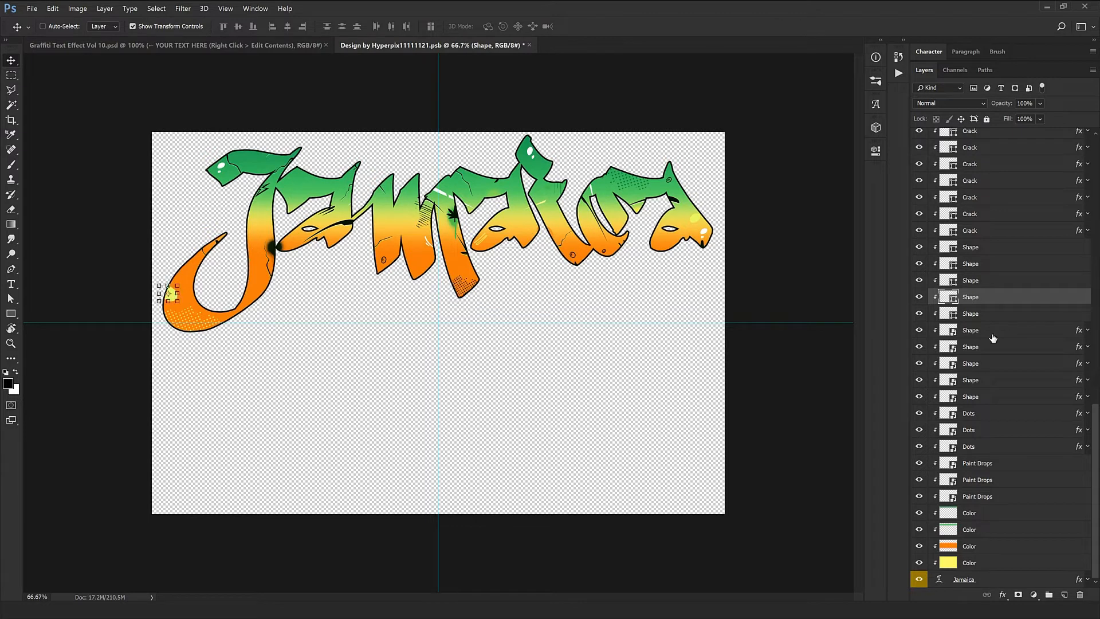
{"action": "left_click", "coordinate": [989, 280]}
{"action": "scroll", "coordinate": [987, 278], "scroll_direction": "up", "scroll_amount": 5}
{"action": "left_click_drag", "start_coordinate": [505, 278], "coordinate": [525, 365]}
{"action": "left_click", "coordinate": [982, 517]}
{"action": "left_click_drag", "start_coordinate": [672, 330], "coordinate": [723, 282]}
{"action": "left_click", "coordinate": [983, 496]}
Step: Reposition the Crack layers so that the cracks run across the Jamaica letters
{"action": "left_click", "coordinate": [982, 446]}
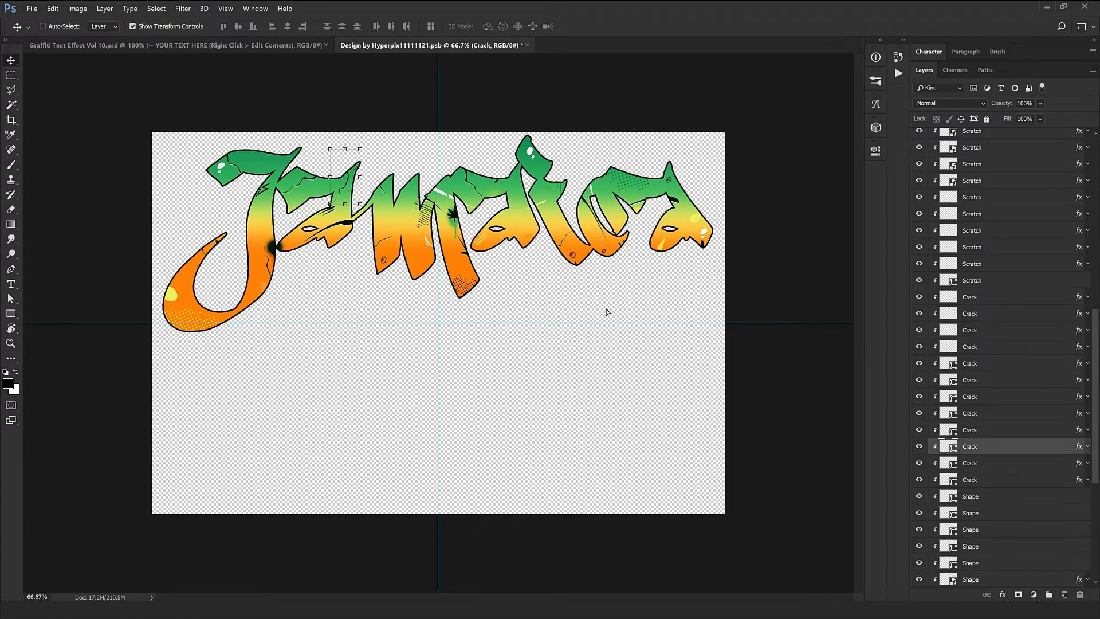
{"action": "left_click", "coordinate": [982, 396]}
{"action": "left_click", "coordinate": [983, 347]}
{"action": "left_click", "coordinate": [983, 313]}
{"action": "left_click", "coordinate": [983, 297]}
Step: Reposition the lower Scratch layers, placing hatching on the J's stem and the lower part of the i
{"action": "left_click", "coordinate": [982, 281]}
{"action": "left_click", "coordinate": [982, 247]}
{"action": "scroll", "coordinate": [985, 252], "scroll_direction": "up", "scroll_amount": 5}
{"action": "left_click", "coordinate": [991, 415]}
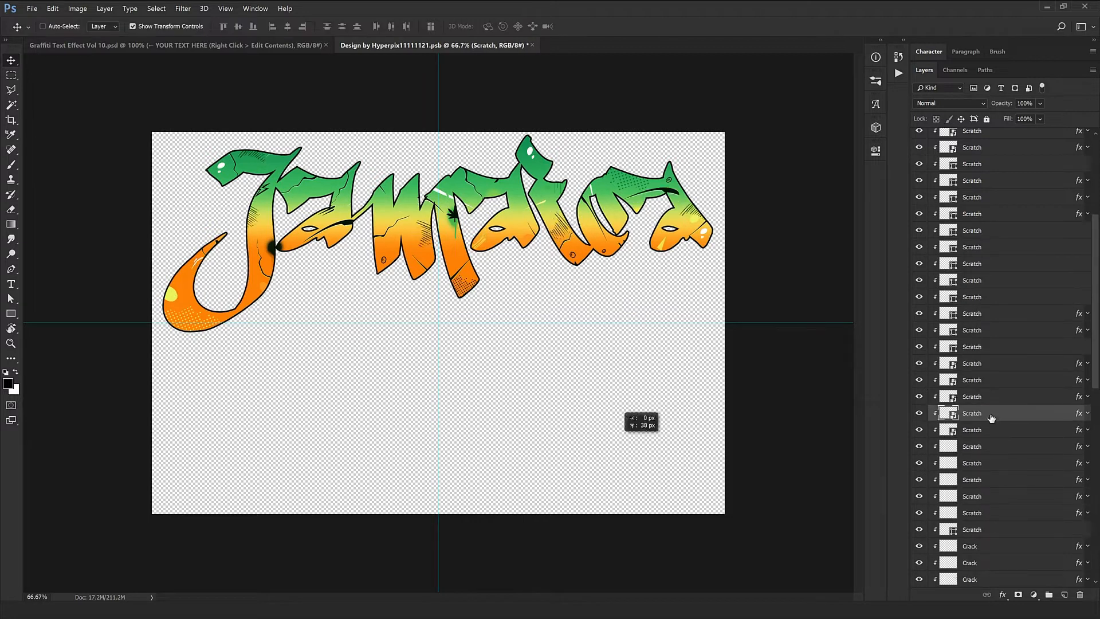
{"action": "left_click", "coordinate": [986, 380]}
{"action": "left_click", "coordinate": [986, 363]}
{"action": "left_click", "coordinate": [987, 330]}
{"action": "left_click", "coordinate": [986, 264]}
{"action": "left_click", "coordinate": [987, 214]}
Step: Reposition the uppermost Scratch layers to spread the remaining scratches and highlights over the lettering
{"action": "scroll", "coordinate": [986, 229], "scroll_direction": "up", "scroll_amount": 5}
{"action": "left_click", "coordinate": [987, 396]}
{"action": "left_click", "coordinate": [987, 347]}
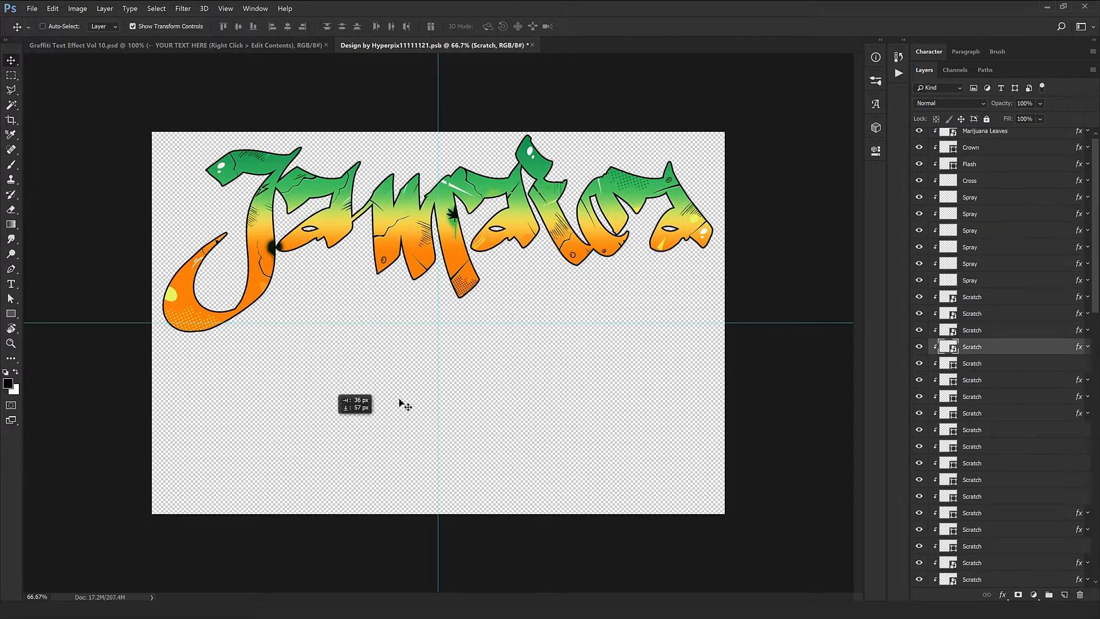
{"action": "left_click", "coordinate": [987, 313]}
Step: Distribute the Spray layers over the letters, placing the Cross and Flash on the J and the Crown on the c
{"action": "left_click", "coordinate": [987, 280]}
{"action": "left_click", "coordinate": [987, 247]}
{"action": "left_click", "coordinate": [987, 214]}
{"action": "left_click", "coordinate": [986, 181]}
{"action": "left_click", "coordinate": [983, 169]}
{"action": "left_click", "coordinate": [982, 152]}
{"action": "scroll", "coordinate": [604, 252], "scroll_direction": "up", "scroll_amount": 10}
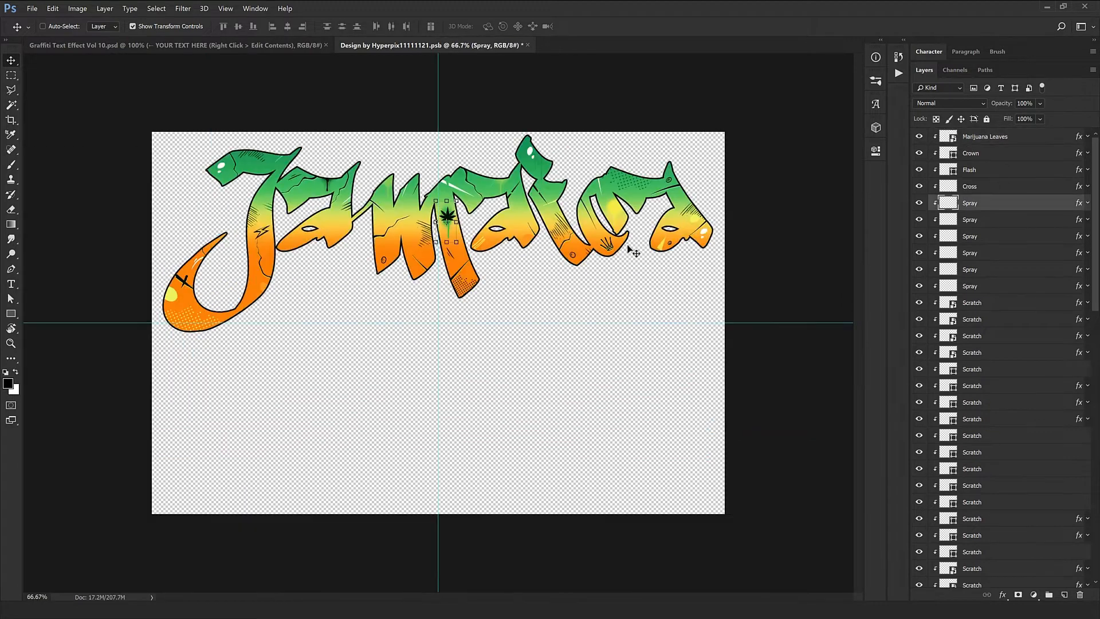
Step: Close the Jamaica text smart object and save its changes so the main graffiti scene updates
{"action": "left_click", "coordinate": [457, 187]}
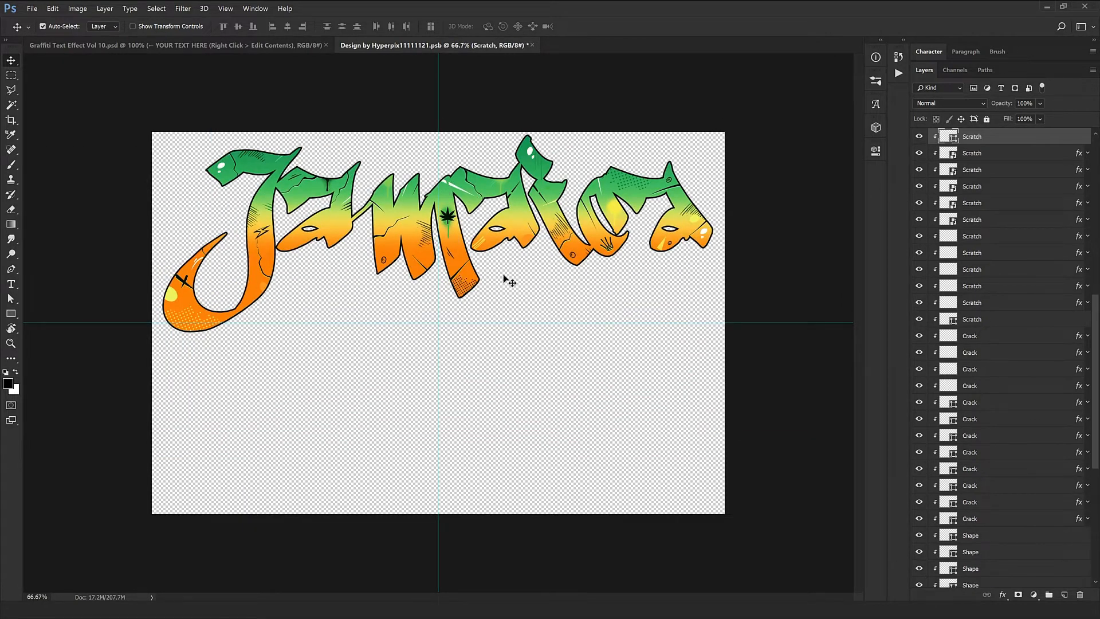
{"action": "key", "text": "ctrl+plus"}
{"action": "left_click_drag", "start_coordinate": [512, 282], "coordinate": [501, 336]}
{"action": "left_click_drag", "start_coordinate": [513, 285], "coordinate": [516, 296]}
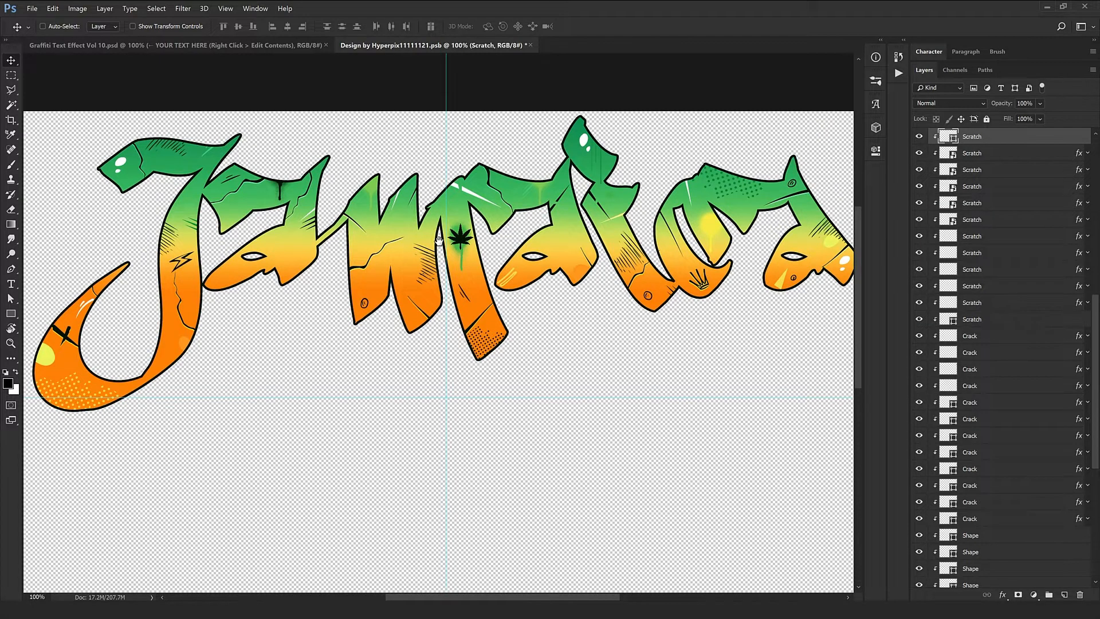
{"action": "key", "text": "ctrl+minus"}
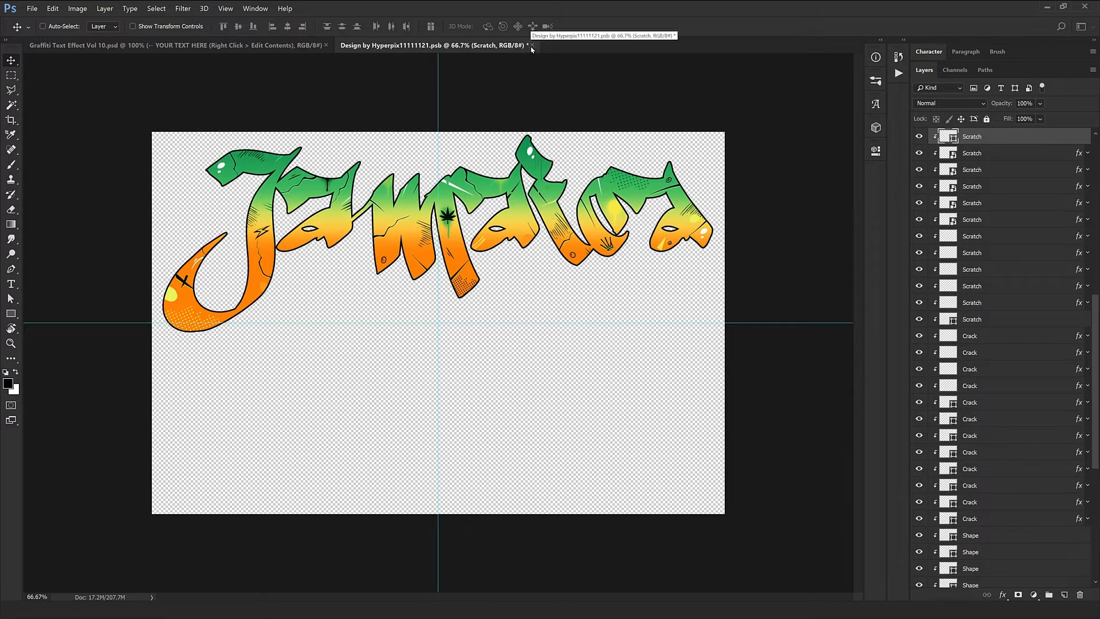
{"action": "left_click", "coordinate": [532, 49]}
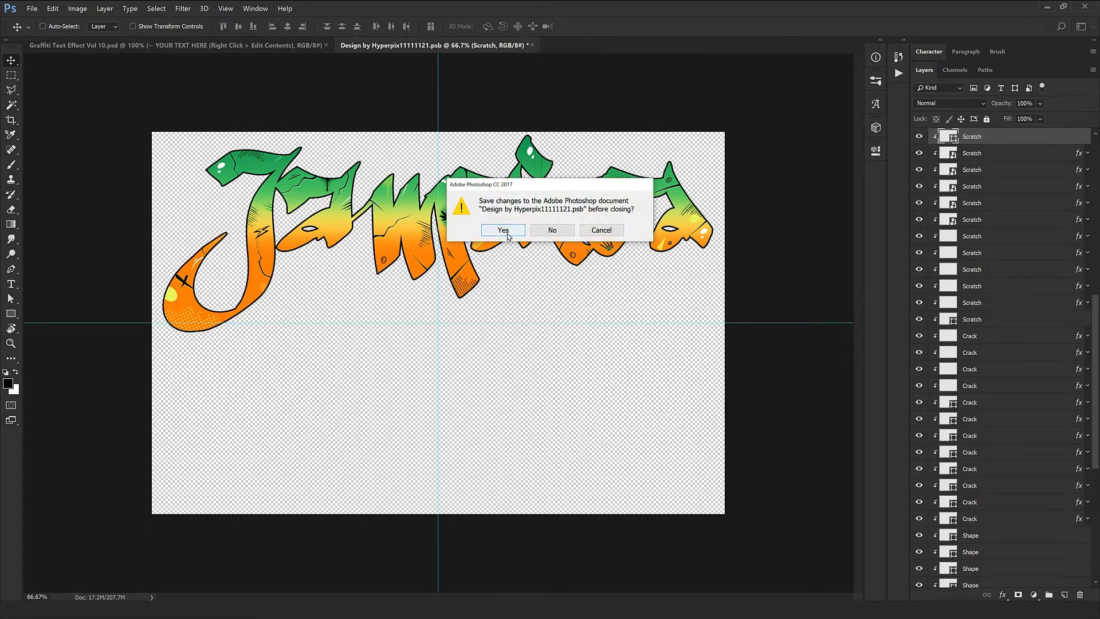
{"action": "left_click", "coordinate": [508, 234]}
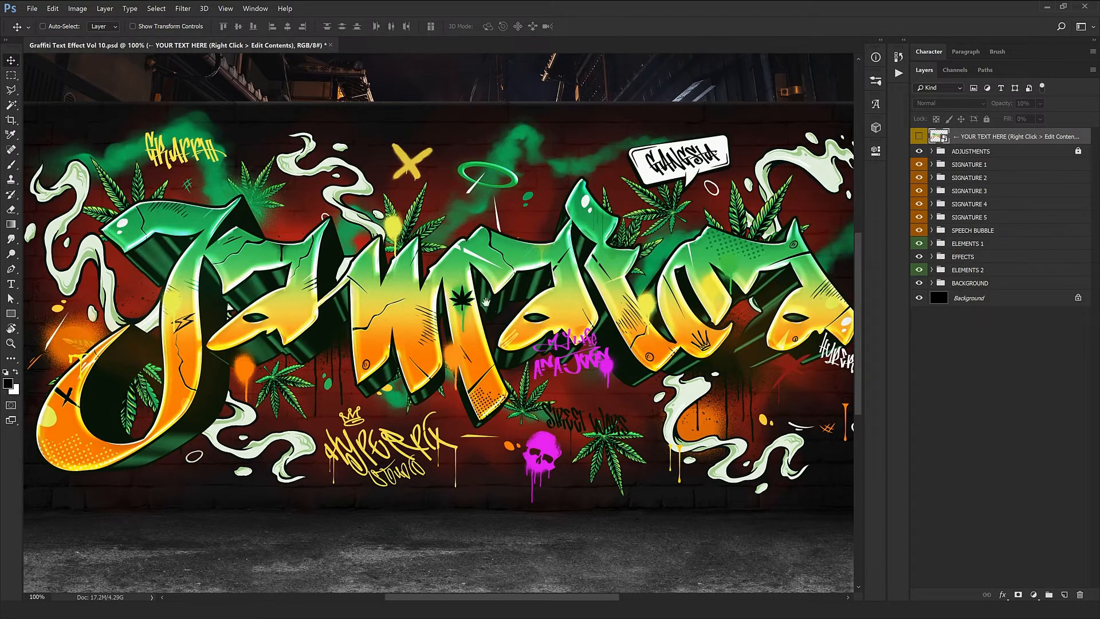
{"action": "left_click_drag", "start_coordinate": [486, 302], "coordinate": [526, 222]}
{"action": "key", "text": "ctrl+minus"}
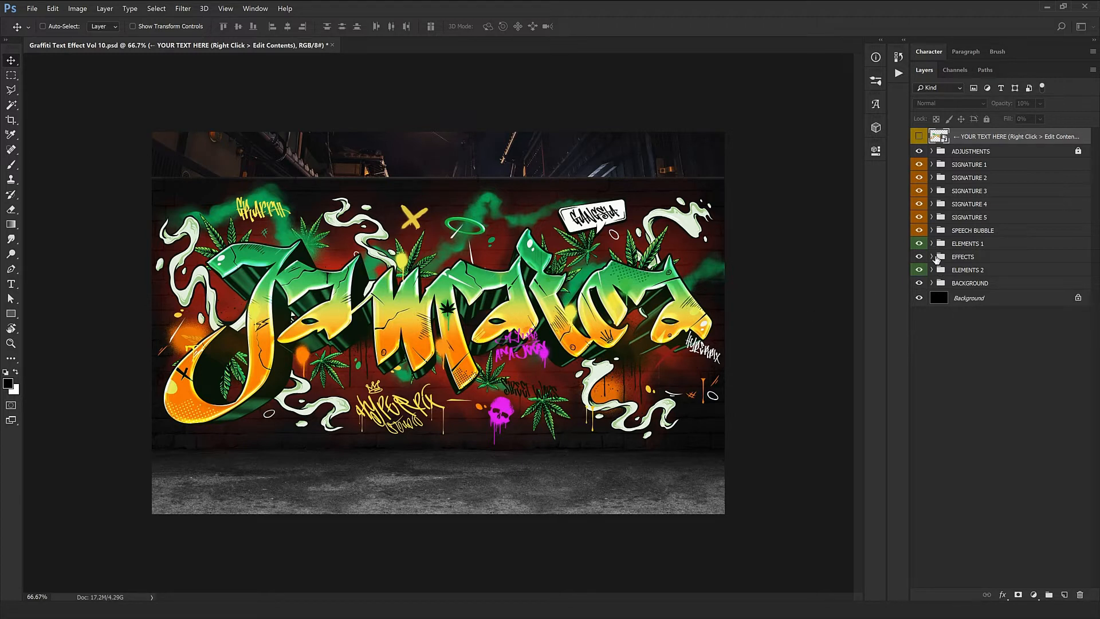
Step: Convert the EXTRUSION group inside the EFFECTS group to a smart object
{"action": "left_click", "coordinate": [931, 256]}
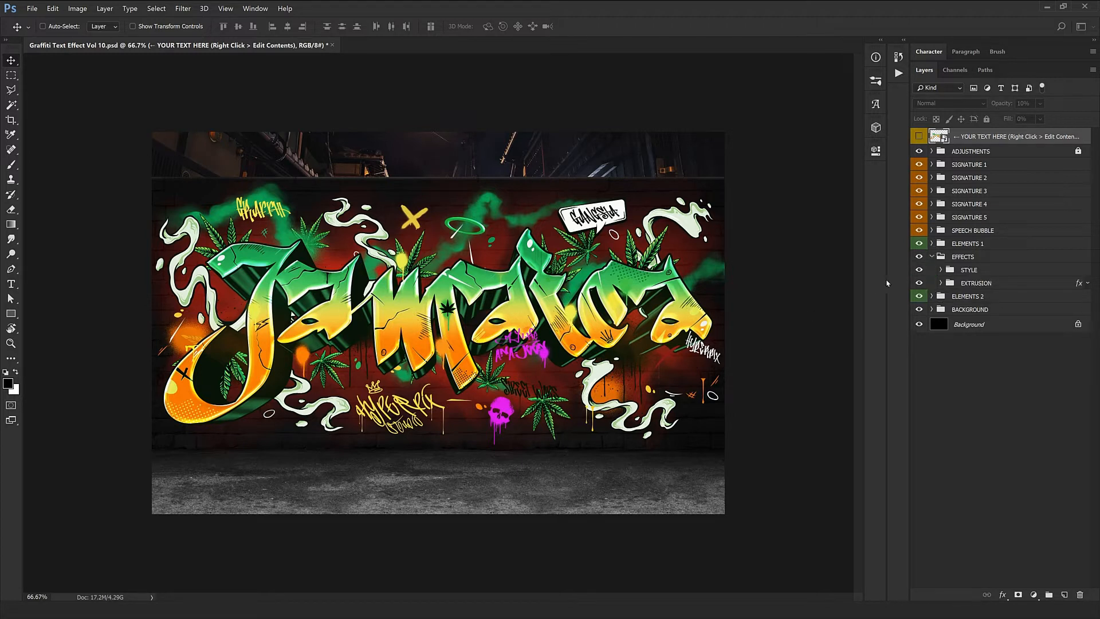
{"action": "left_click", "coordinate": [940, 283]}
{"action": "left_click", "coordinate": [949, 297]}
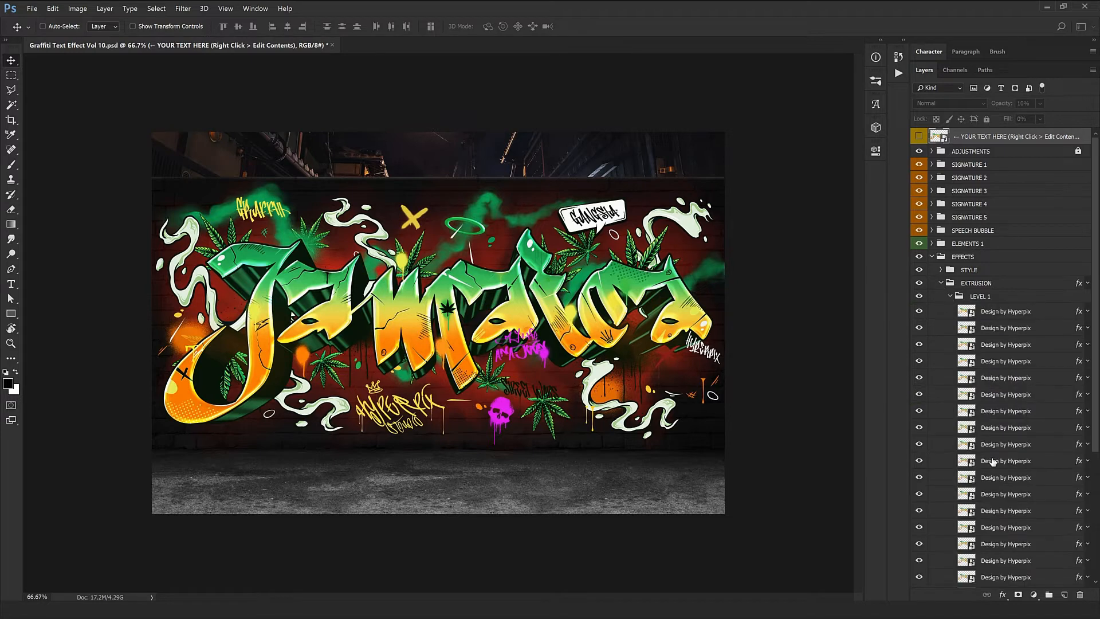
{"action": "left_click", "coordinate": [951, 296]}
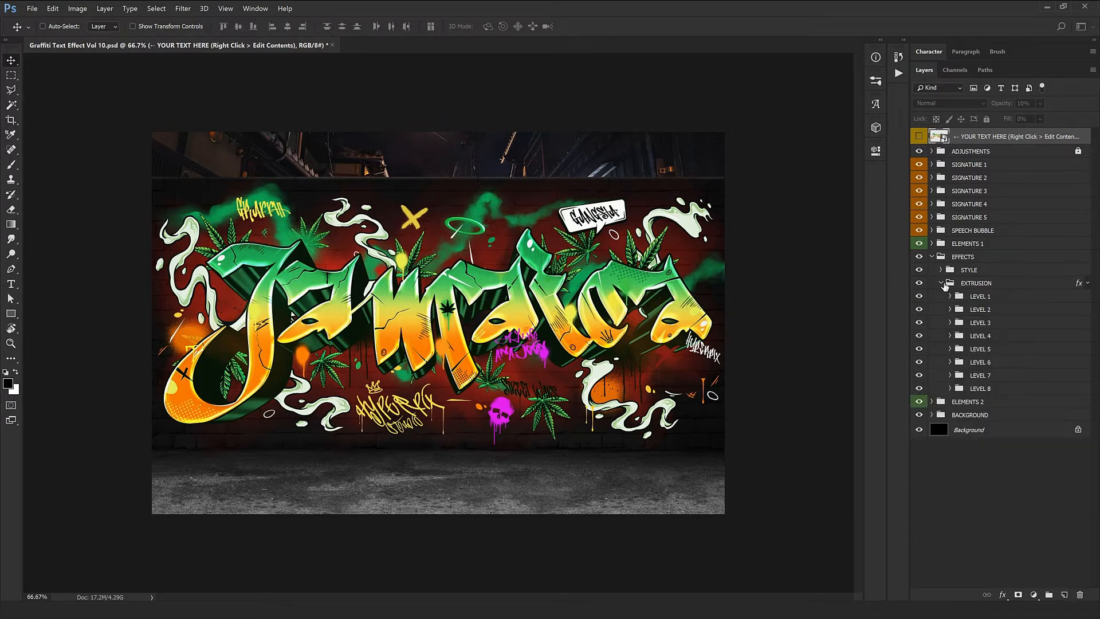
{"action": "left_click", "coordinate": [941, 283]}
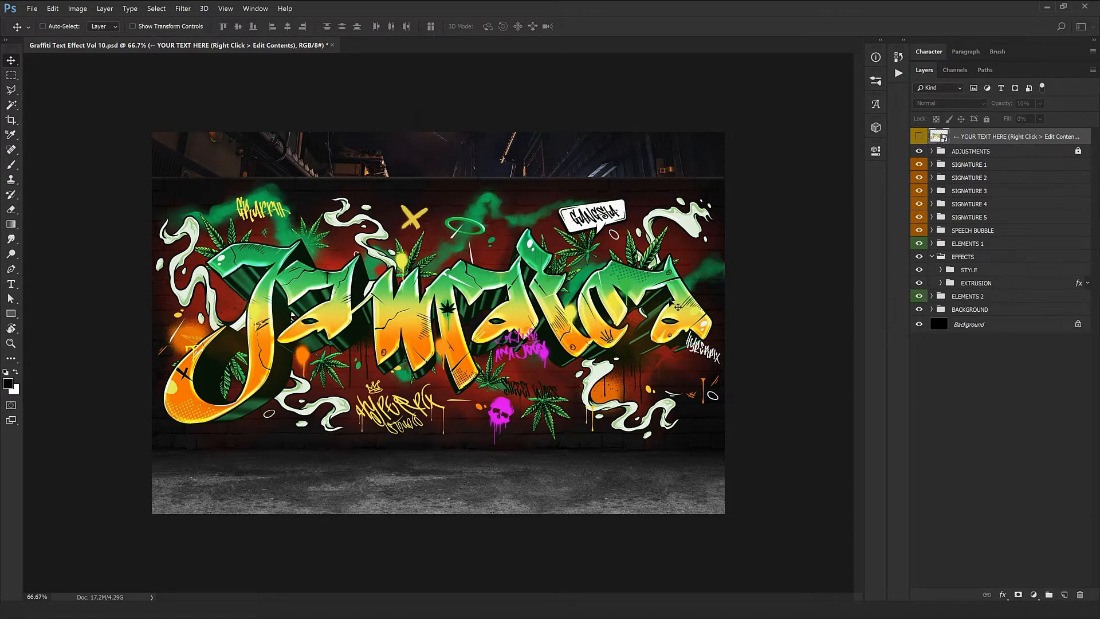
{"action": "left_click", "coordinate": [992, 287]}
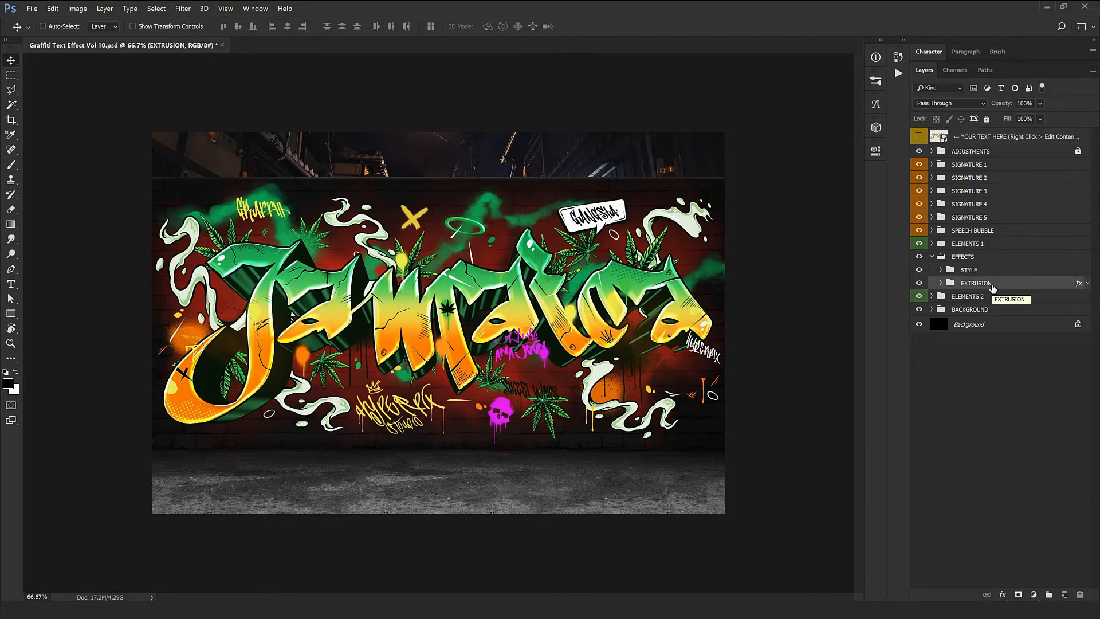
{"action": "left_click", "coordinate": [1088, 284]}
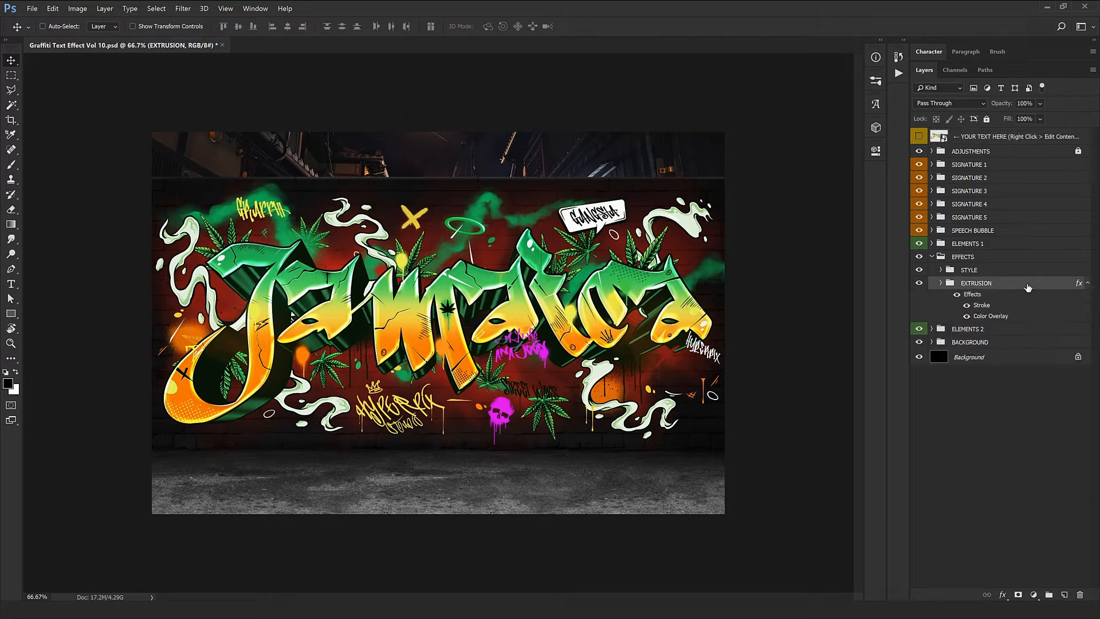
{"action": "right_click", "coordinate": [986, 285]}
{"action": "left_click", "coordinate": [1020, 384]}
Step: Try moving the EXTRUSION smart object up and away from the letter faces, and undo the move
{"action": "key", "text": "ctrl+1"}
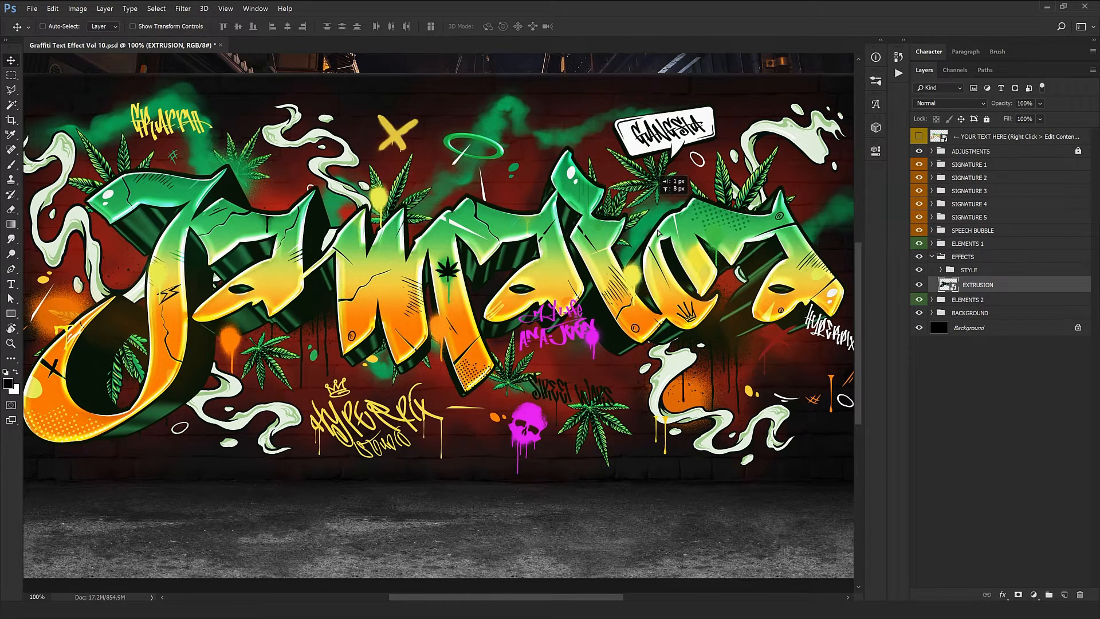
{"action": "left_click_drag", "start_coordinate": [663, 207], "coordinate": [504, 145]}
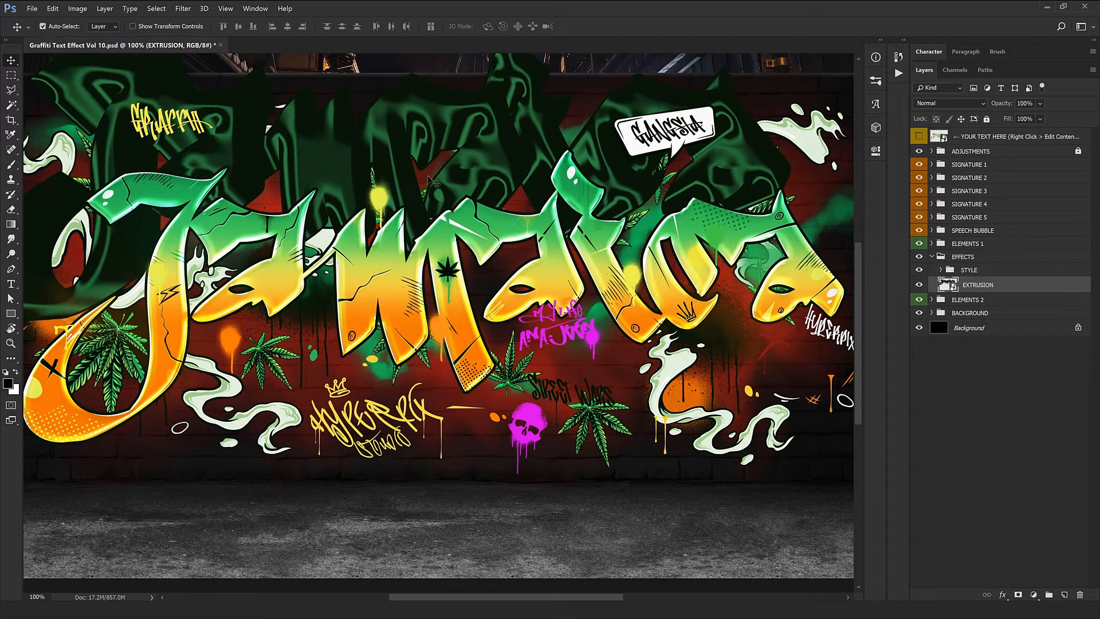
{"action": "key", "text": "ctrl+z"}
{"action": "left_click_drag", "start_coordinate": [513, 319], "coordinate": [528, 281]}
{"action": "left_click_drag", "start_coordinate": [591, 355], "coordinate": [556, 369]}
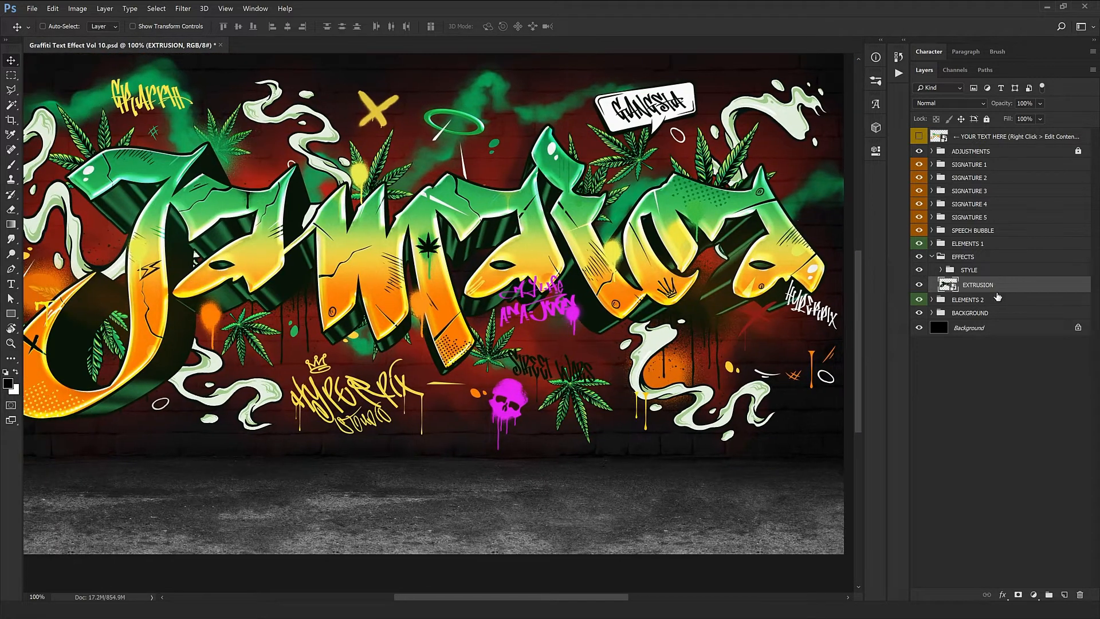
Step: Toggle the Brightness/Contrast layer in the ADJUSTMENTS group to compare the scene with and without it
{"action": "left_click", "coordinate": [934, 257]}
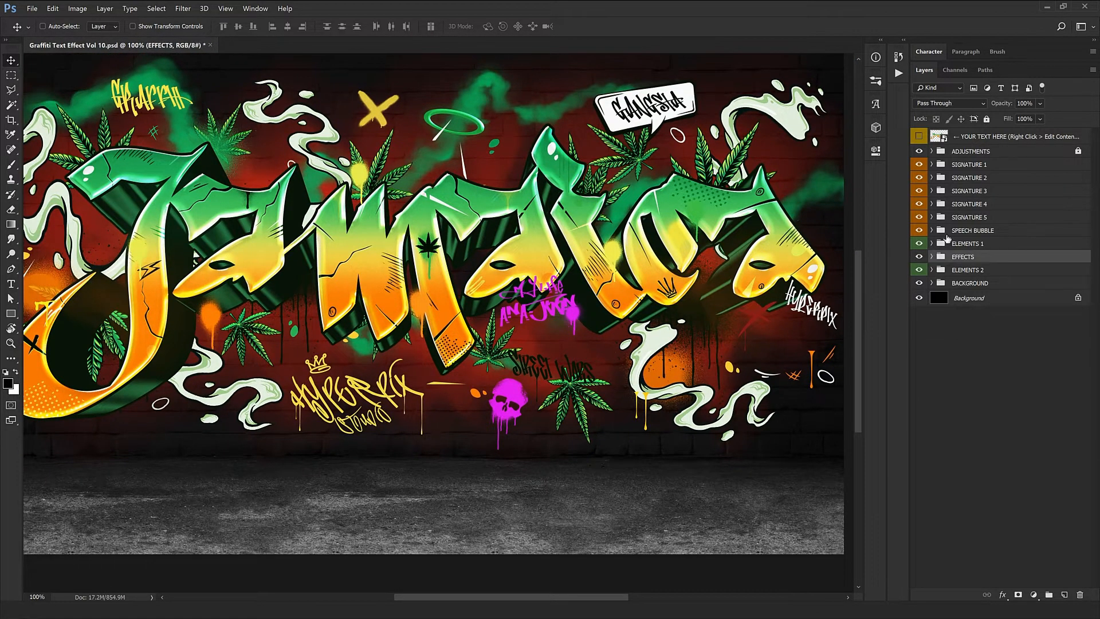
{"action": "left_click", "coordinate": [962, 165]}
{"action": "left_click", "coordinate": [947, 152]}
{"action": "left_click", "coordinate": [932, 151]}
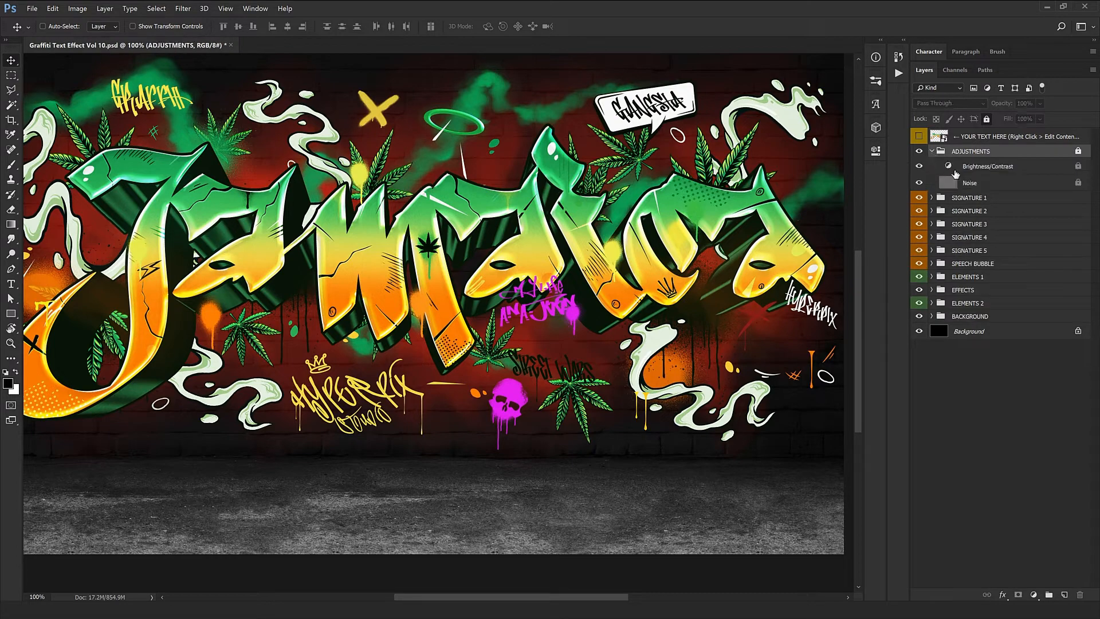
{"action": "left_click_drag", "start_coordinate": [611, 206], "coordinate": [690, 224]}
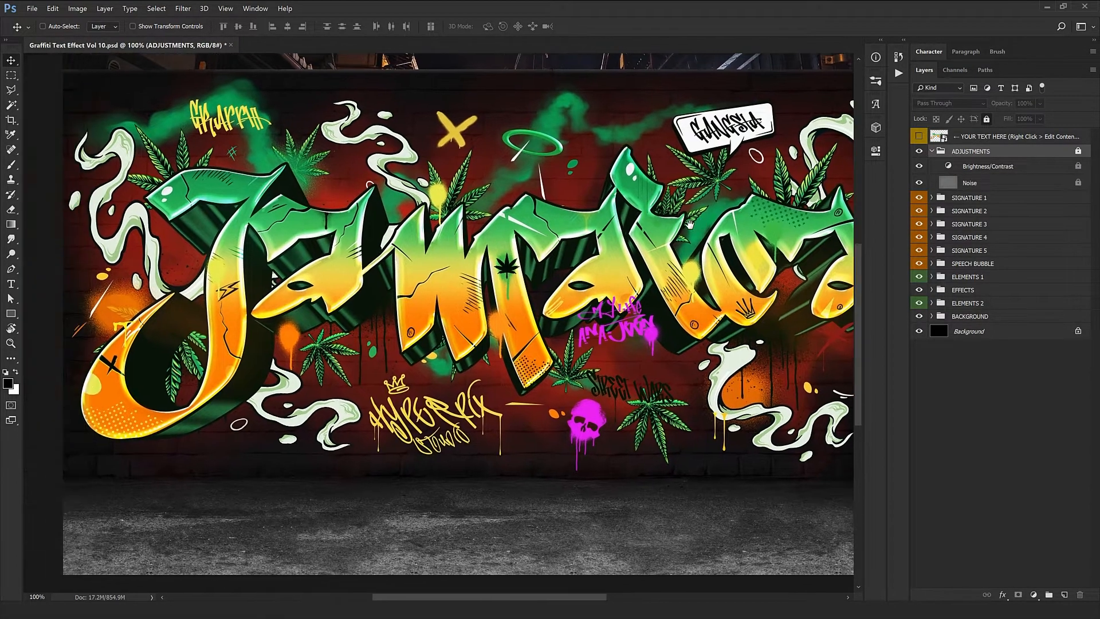
{"action": "left_click", "coordinate": [921, 166]}
Step: Hide and restore the Noise layer in the ADJUSTMENTS group to compare the grain on the letters close up
{"action": "left_click_drag", "start_coordinate": [554, 231], "coordinate": [663, 217]}
{"action": "left_click", "coordinate": [970, 183]}
{"action": "left_click", "coordinate": [919, 183]}
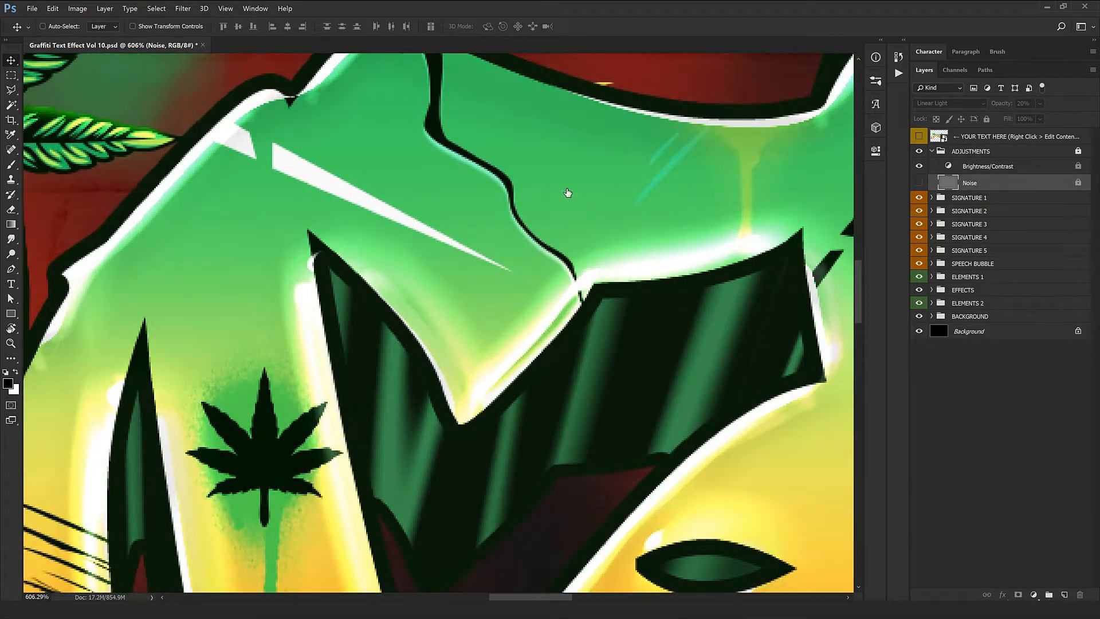
{"action": "left_click", "coordinate": [919, 183]}
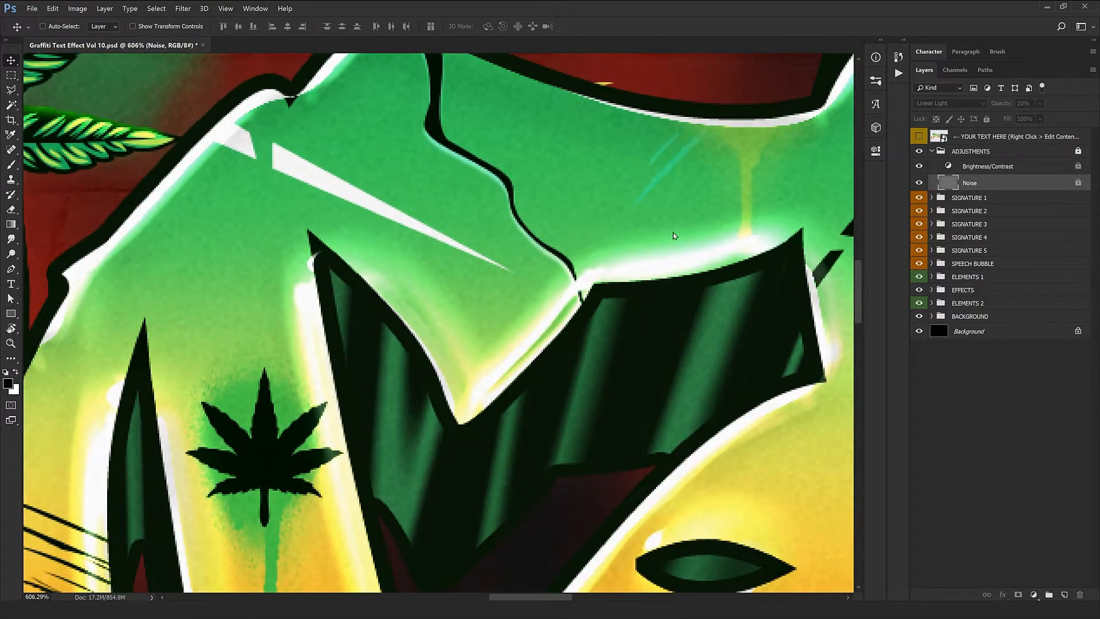
{"action": "key", "text": "ctrl+1"}
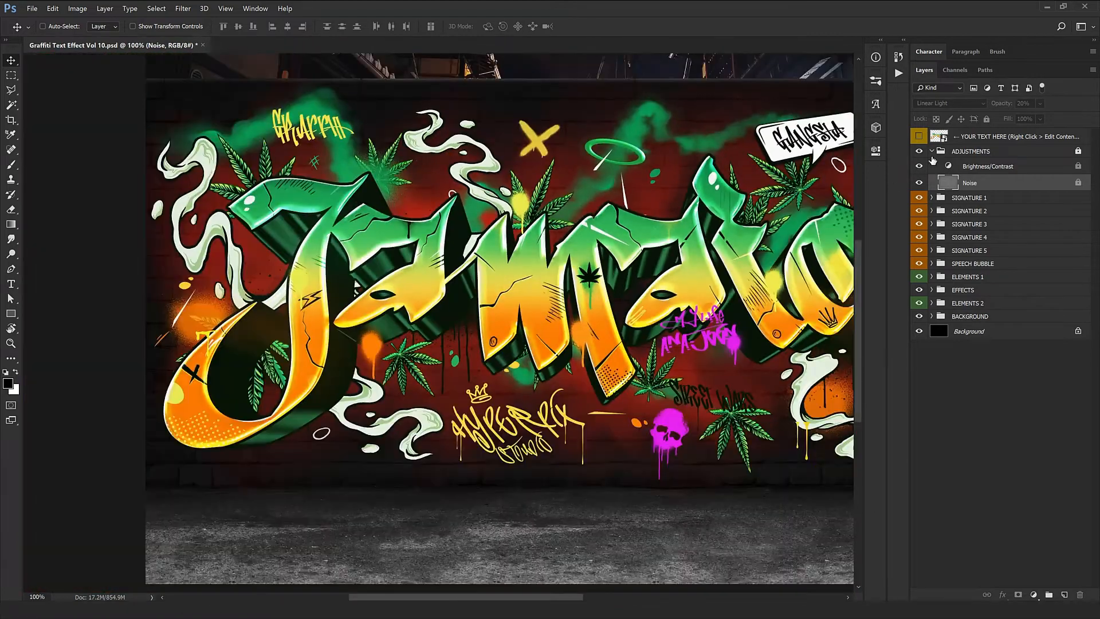
{"action": "left_click", "coordinate": [936, 152]}
{"action": "left_click", "coordinate": [932, 151]}
Step: Shift the SIGNATURE 1 group, the yellow Hyperpix Studio tag, slightly to the right beneath the letters
{"action": "left_click", "coordinate": [995, 165]}
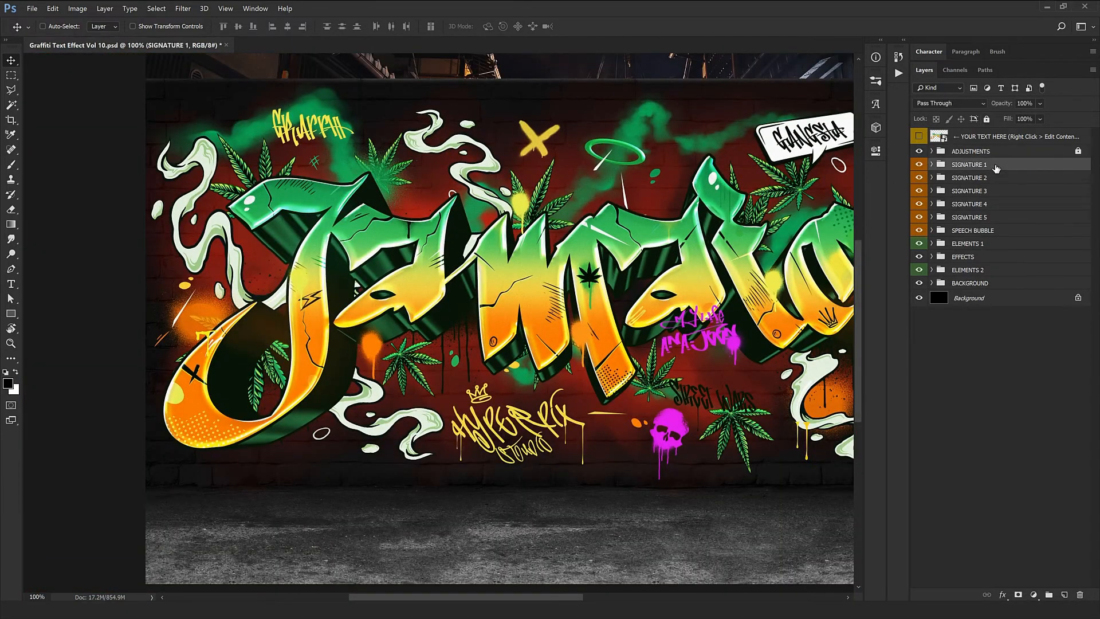
{"action": "left_click", "coordinate": [984, 205], "text": "shift"}
{"action": "key", "text": "ctrl+minus"}
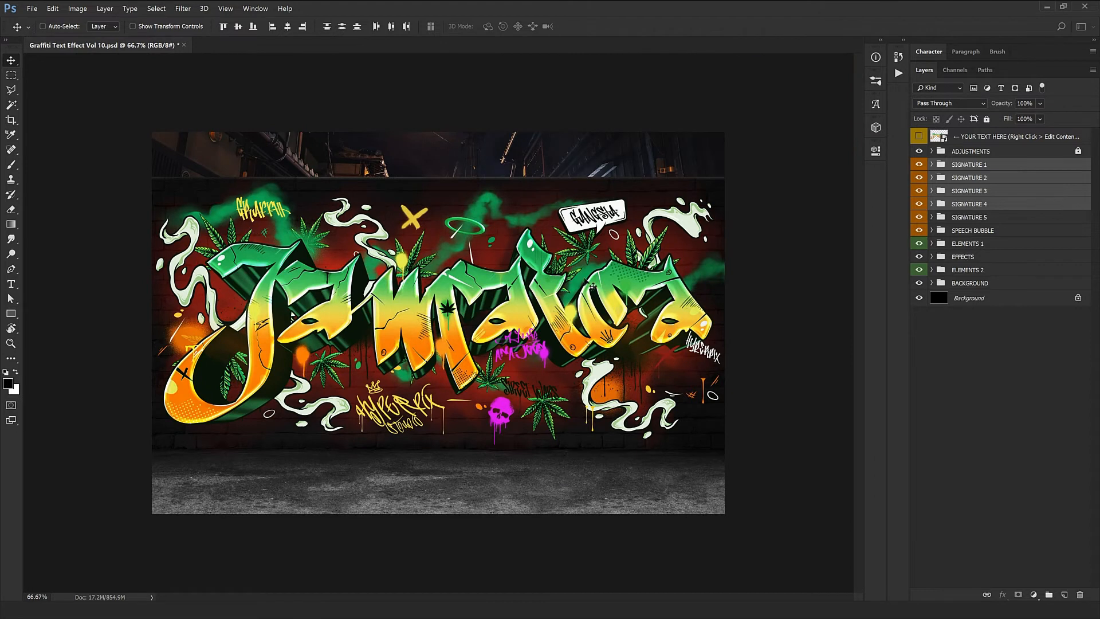
{"action": "left_click", "coordinate": [982, 165]}
{"action": "mouse_move", "coordinate": [418, 282]}
{"action": "left_mouse_down"}
{"action": "mouse_move", "coordinate": [436, 281]}
{"action": "mouse_move", "coordinate": [412, 270]}
{"action": "mouse_move", "coordinate": [401, 309]}
{"action": "mouse_move", "coordinate": [524, 365]}
{"action": "left_mouse_up"}
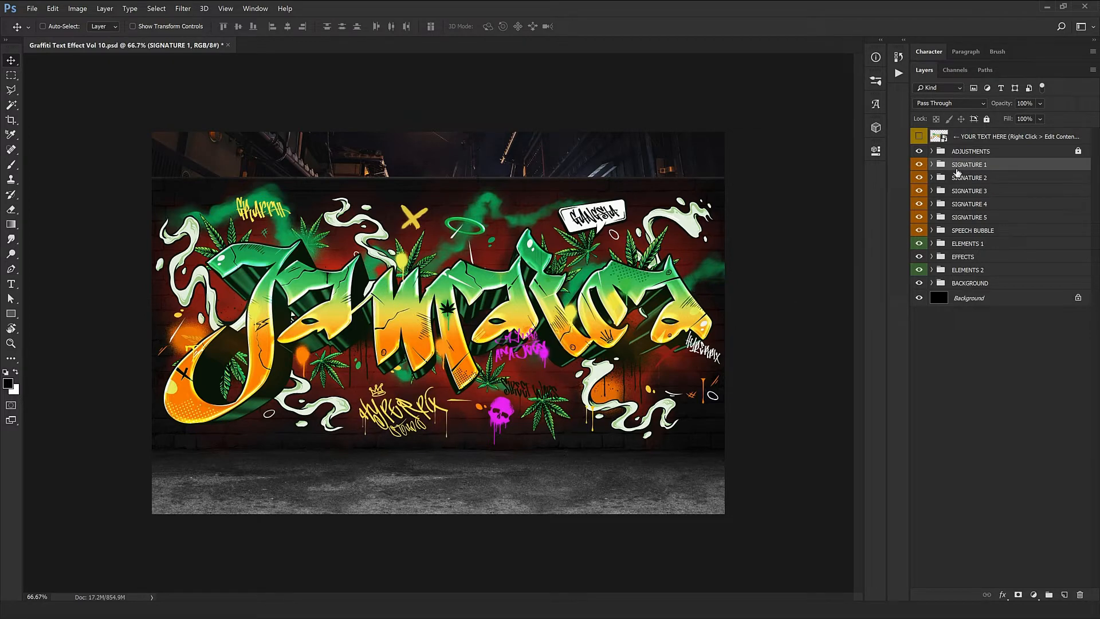
Step: Try moving the HYPERPIX text in SIGNATURE 1 separately from its crown and drips, and undo it
{"action": "left_click", "coordinate": [931, 164]}
{"action": "left_click", "coordinate": [976, 196]}
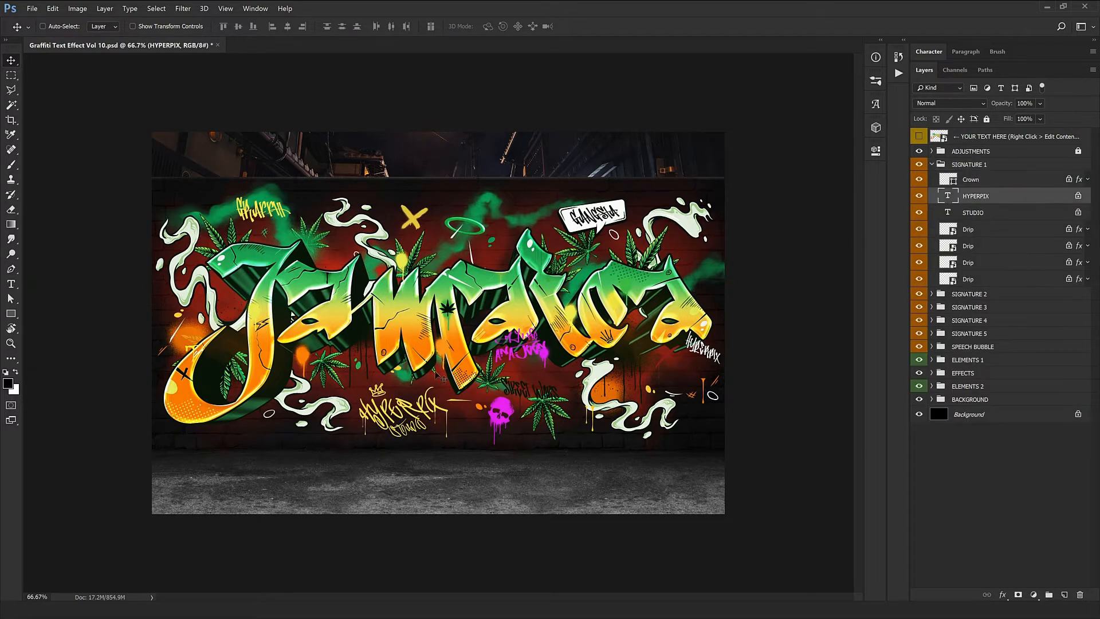
{"action": "left_click_drag", "start_coordinate": [385, 389], "coordinate": [399, 400]}
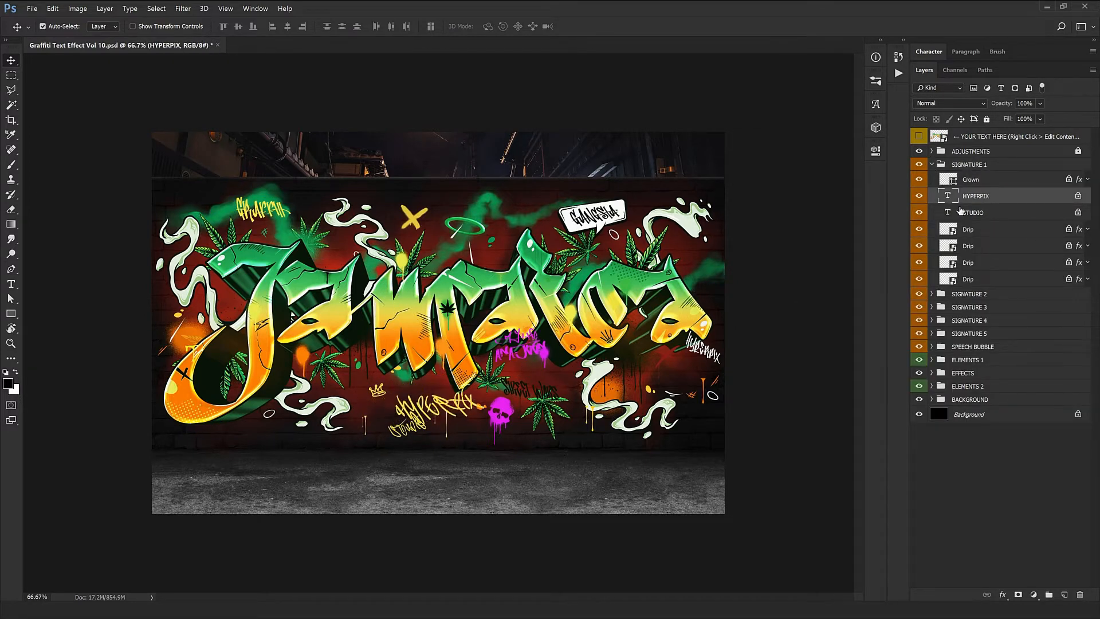
{"action": "left_click", "coordinate": [942, 165]}
{"action": "left_click", "coordinate": [932, 165]}
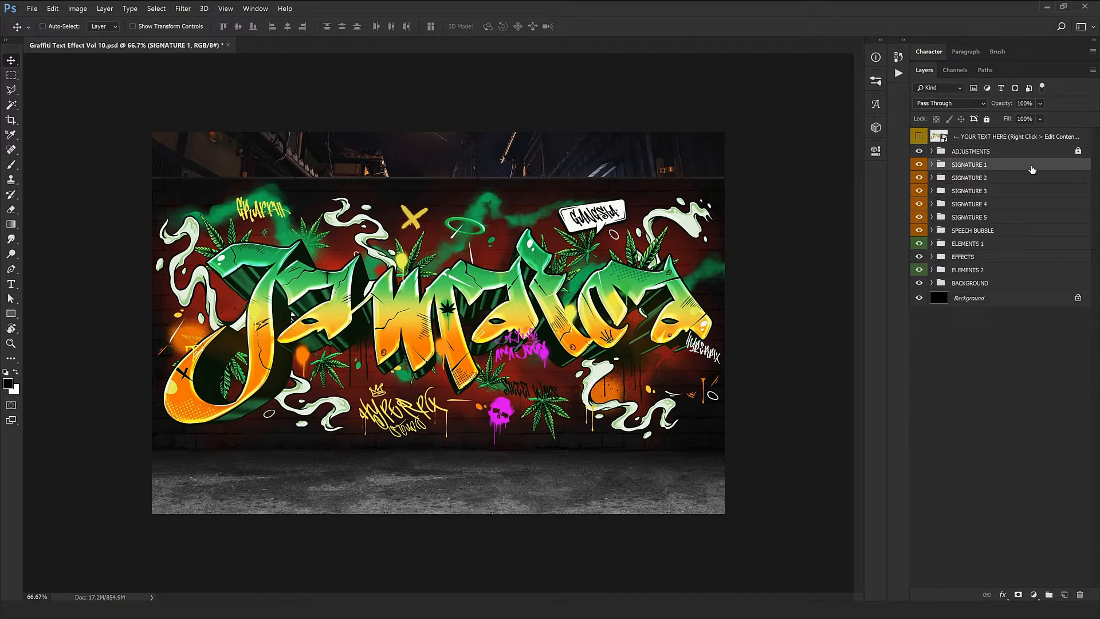
Step: Try green and purple Color Overlay colours on the SIGNATURE 1 group, and cancel the layer style
{"action": "double_click", "coordinate": [982, 168]}
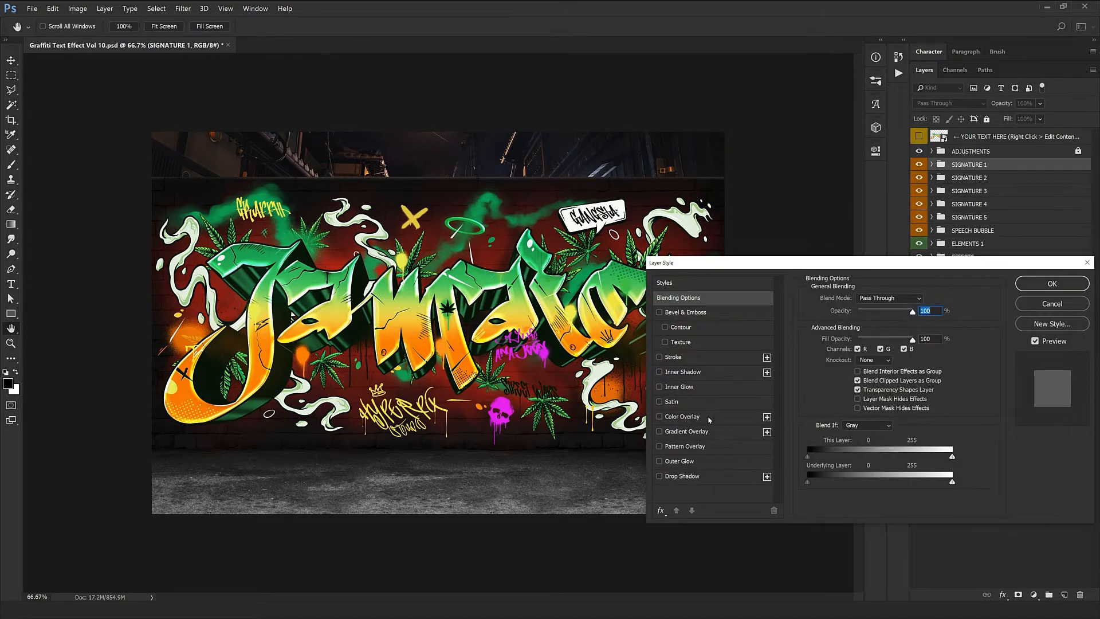
{"action": "left_click", "coordinate": [682, 416]}
{"action": "left_click", "coordinate": [924, 299]}
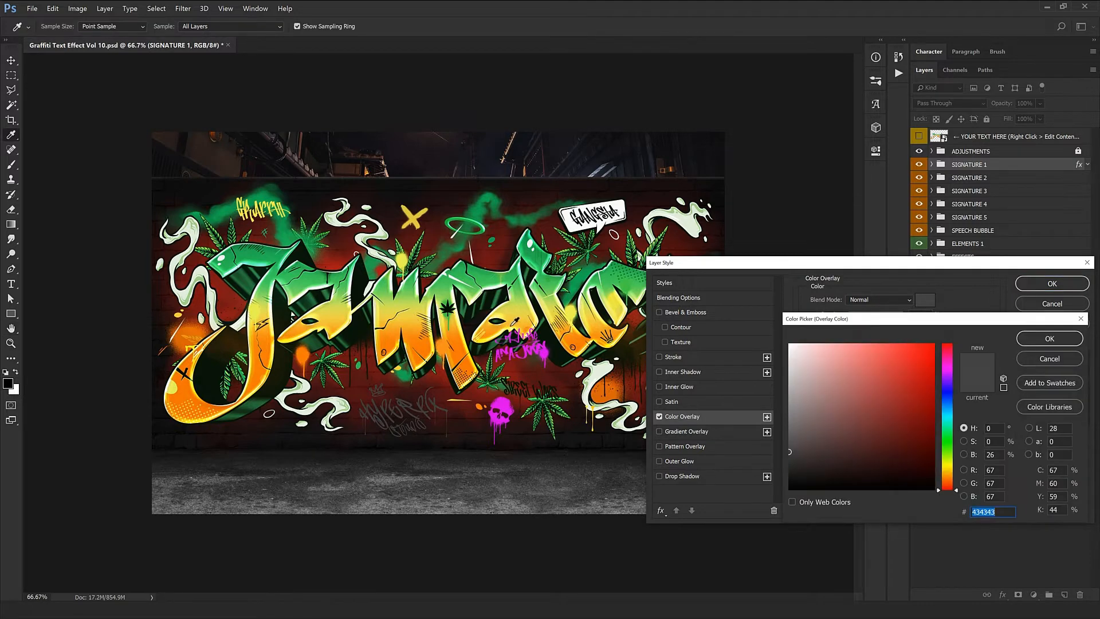
{"action": "left_click", "coordinate": [517, 304]}
{"action": "left_click", "coordinate": [514, 313]}
{"action": "left_click", "coordinate": [947, 382]}
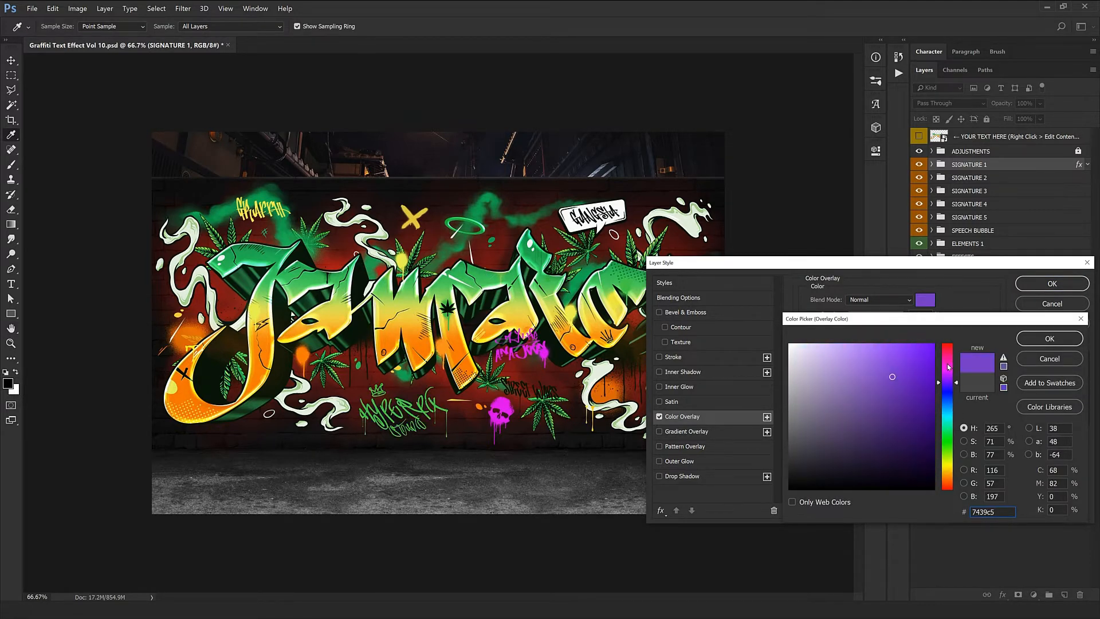
{"action": "left_click", "coordinate": [1064, 360]}
{"action": "left_click", "coordinate": [1060, 304]}
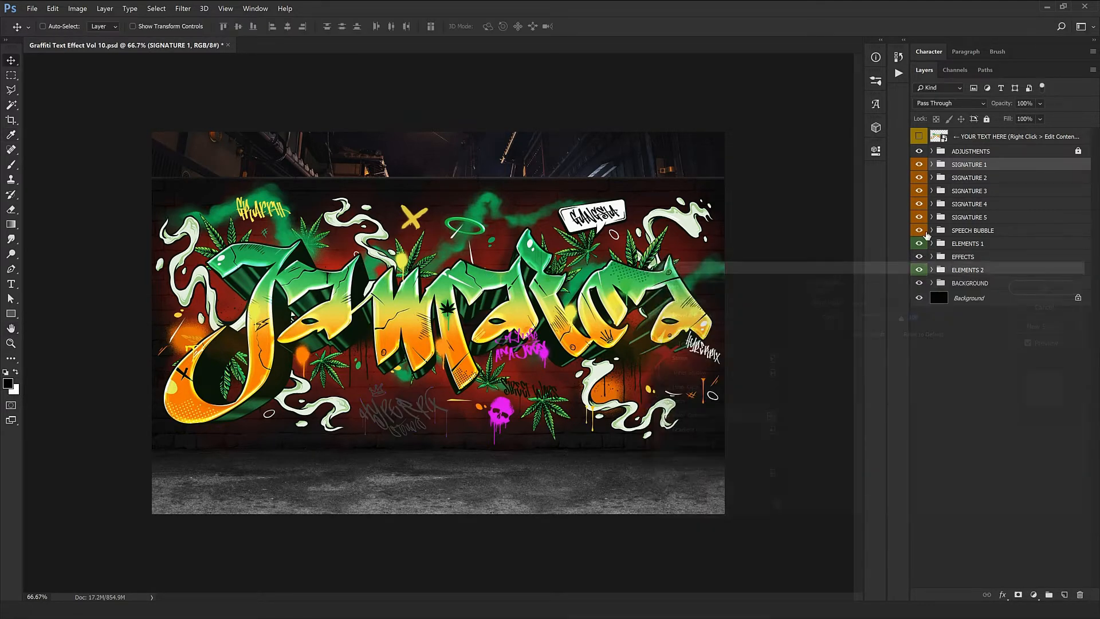
Step: Move the SIGNATURE 2 group, the magenta tag, slightly down and to the right below the letters
{"action": "left_click", "coordinate": [982, 178]}
{"action": "mouse_move", "coordinate": [384, 352]}
{"action": "left_mouse_down"}
{"action": "mouse_move", "coordinate": [376, 344]}
{"action": "mouse_move", "coordinate": [413, 363]}
{"action": "left_mouse_up"}
{"action": "left_click_drag", "start_coordinate": [615, 380], "coordinate": [609, 391]}
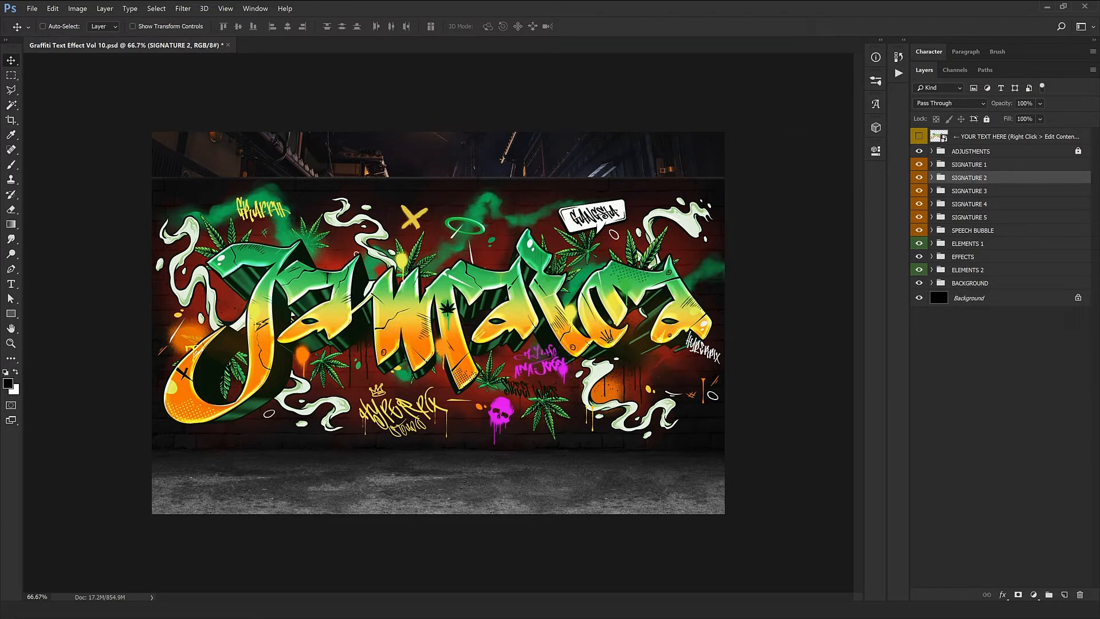
Step: Move the SIGNATURE 3 group, the Street Wars tag, up onto the letters and hide the group
{"action": "left_click", "coordinate": [992, 190]}
{"action": "mouse_move", "coordinate": [511, 414]}
{"action": "left_mouse_down"}
{"action": "mouse_move", "coordinate": [482, 425]}
{"action": "mouse_move", "coordinate": [600, 460]}
{"action": "mouse_move", "coordinate": [742, 462]}
{"action": "mouse_move", "coordinate": [716, 390]}
{"action": "mouse_move", "coordinate": [395, 316]}
{"action": "mouse_move", "coordinate": [459, 270]}
{"action": "mouse_move", "coordinate": [502, 256]}
{"action": "left_mouse_up"}
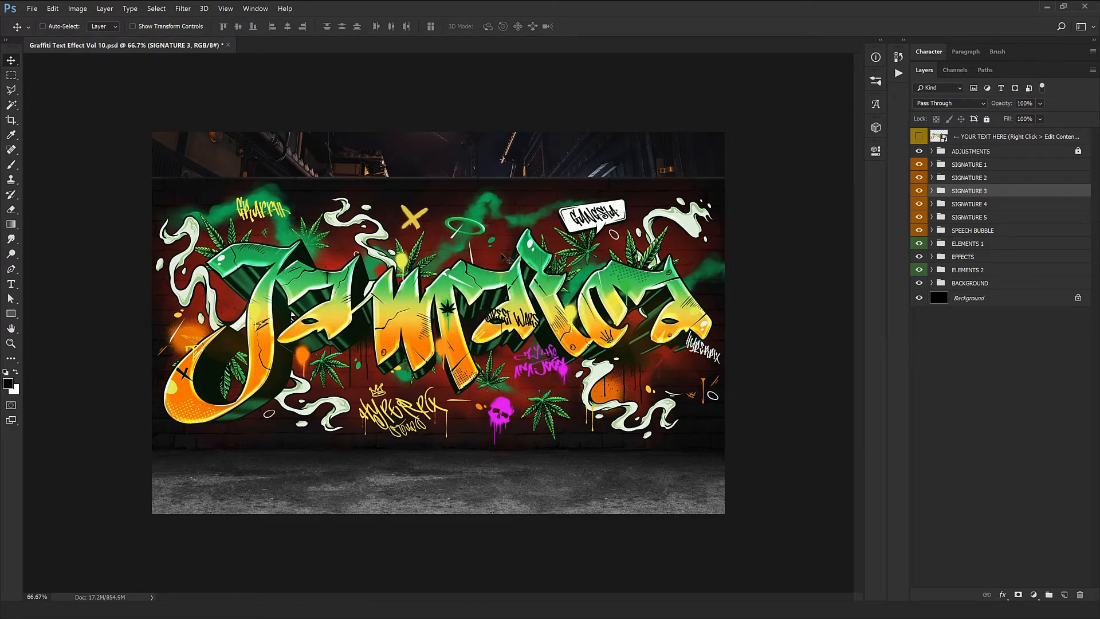
{"action": "left_click", "coordinate": [919, 191]}
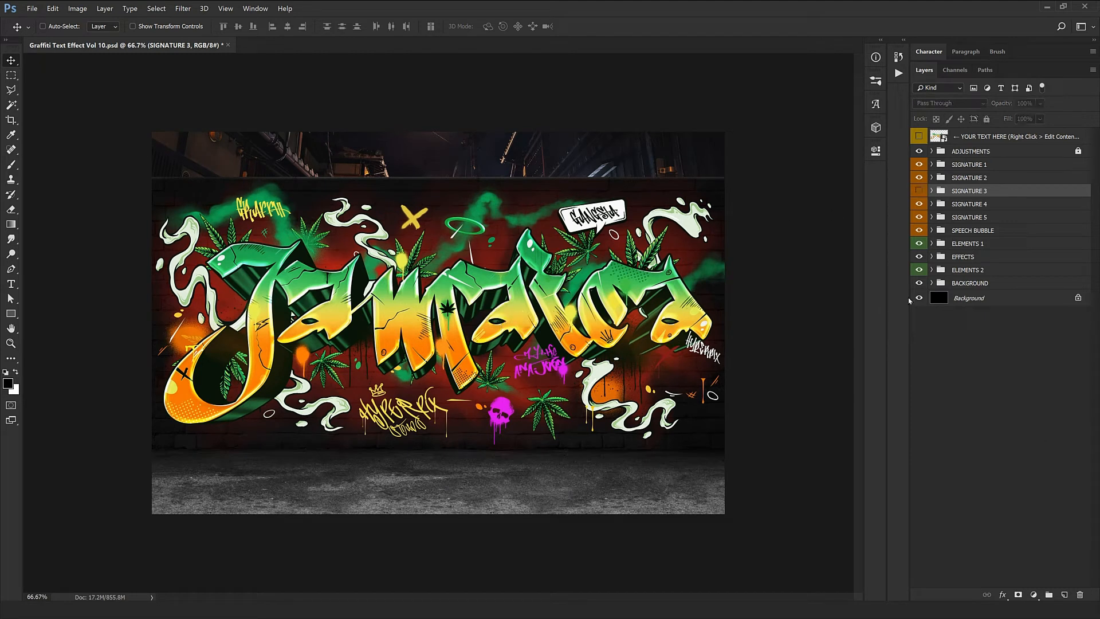
Step: Rotate the SIGNATURE 4 group, the yellow Graffiti tag above the J, clockwise by about 22 degrees
{"action": "left_click", "coordinate": [972, 205]}
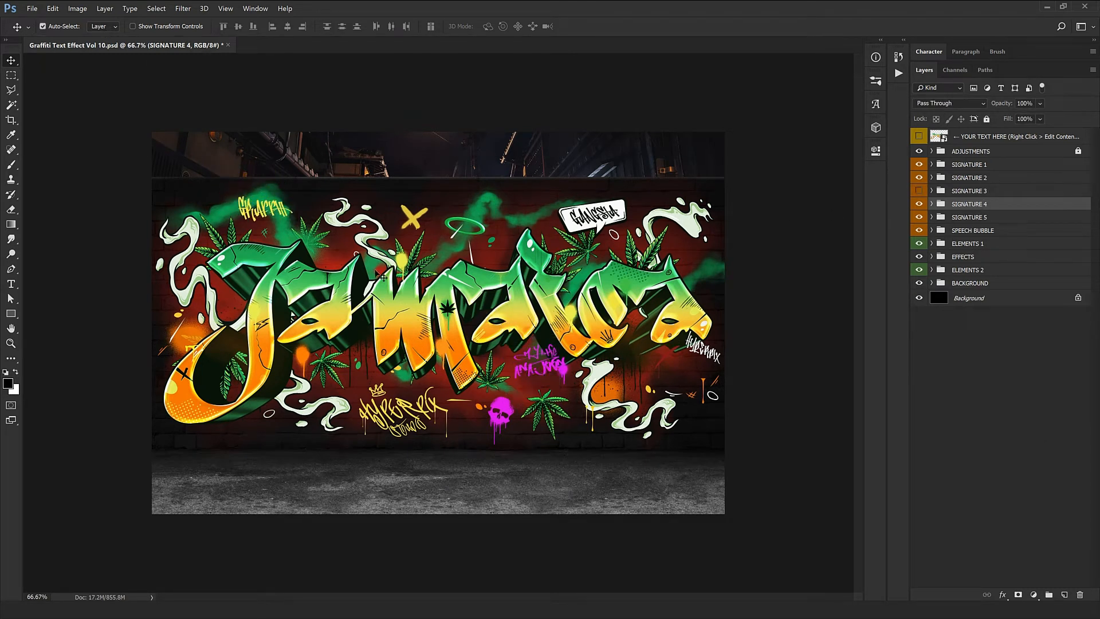
{"action": "key", "text": "ctrl+t"}
{"action": "mouse_move", "coordinate": [390, 299]}
{"action": "left_mouse_down"}
{"action": "mouse_move", "coordinate": [393, 230]}
{"action": "mouse_move", "coordinate": [372, 347]}
{"action": "mouse_move", "coordinate": [356, 362]}
{"action": "left_mouse_up"}
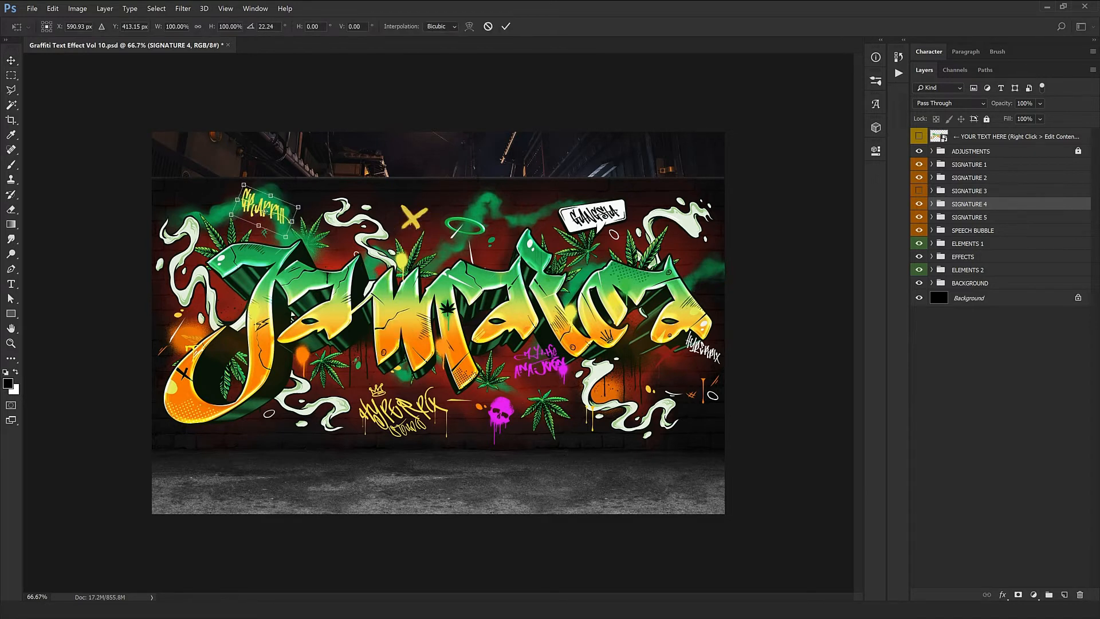
{"action": "key", "text": "Return"}
Step: Move the SIGNATURE 5 group, the white HYPERPIX tag, down and left below the last letters and rotate it counterclockwise
{"action": "left_click", "coordinate": [978, 218]}
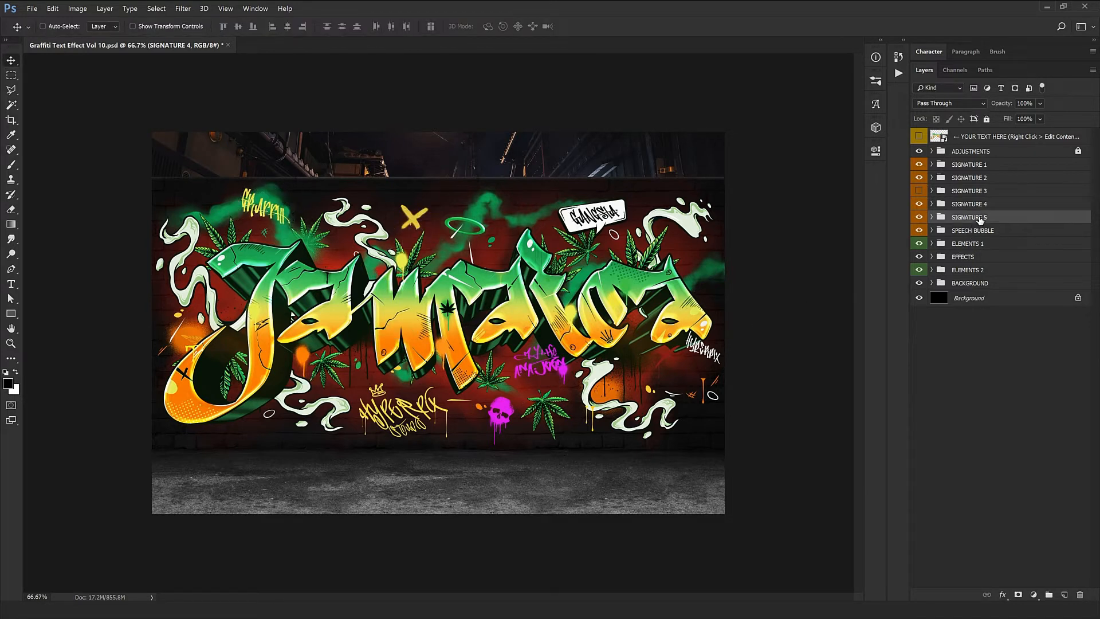
{"action": "mouse_move", "coordinate": [548, 380]}
{"action": "left_mouse_down"}
{"action": "mouse_move", "coordinate": [501, 392]}
{"action": "mouse_move", "coordinate": [478, 412]}
{"action": "mouse_move", "coordinate": [499, 420]}
{"action": "mouse_move", "coordinate": [460, 430]}
{"action": "left_mouse_up"}
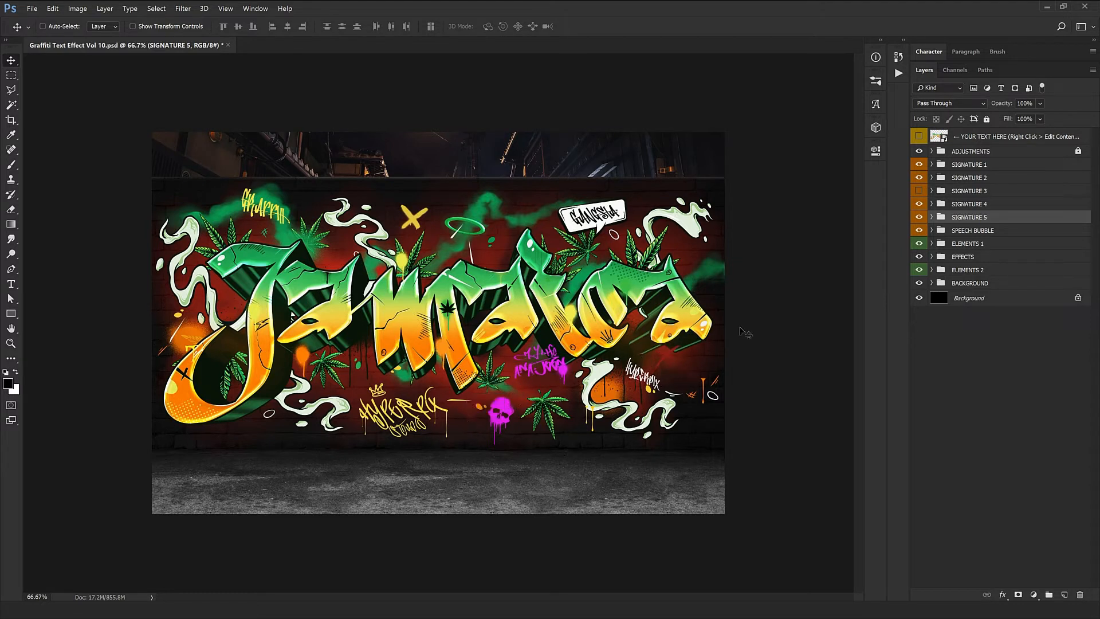
{"action": "key", "text": "ctrl"}
{"action": "key", "text": "ctrl+t"}
{"action": "left_click_drag", "start_coordinate": [742, 402], "coordinate": [738, 381]}
{"action": "key", "text": "Return"}
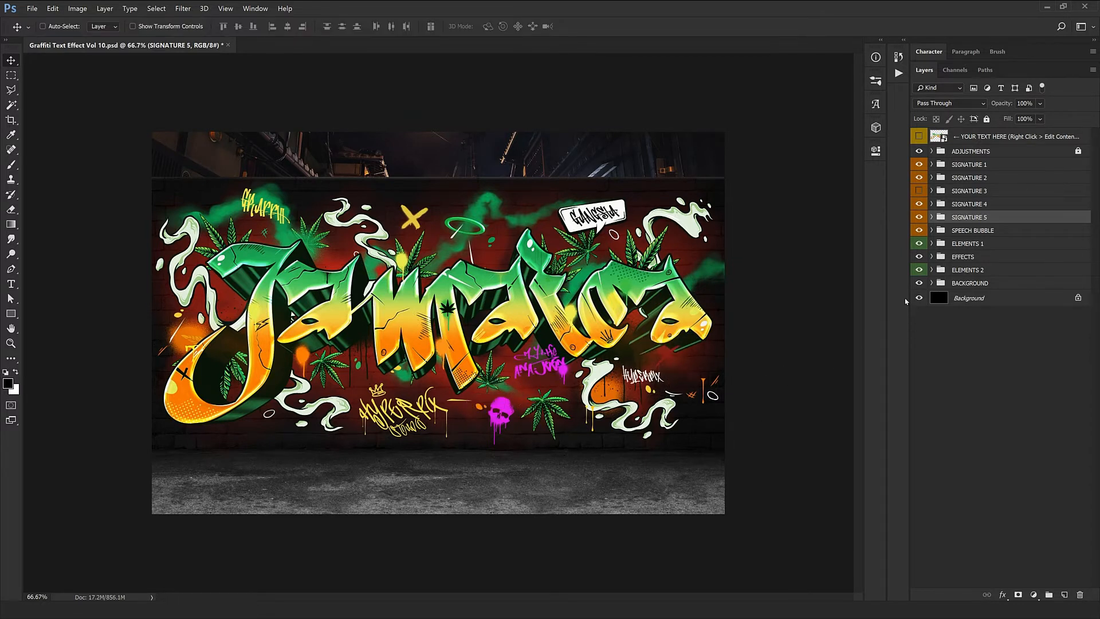
Step: Move the SPEECH BUBBLE group left to just above the letter i and look through its layers
{"action": "left_click", "coordinate": [968, 230]}
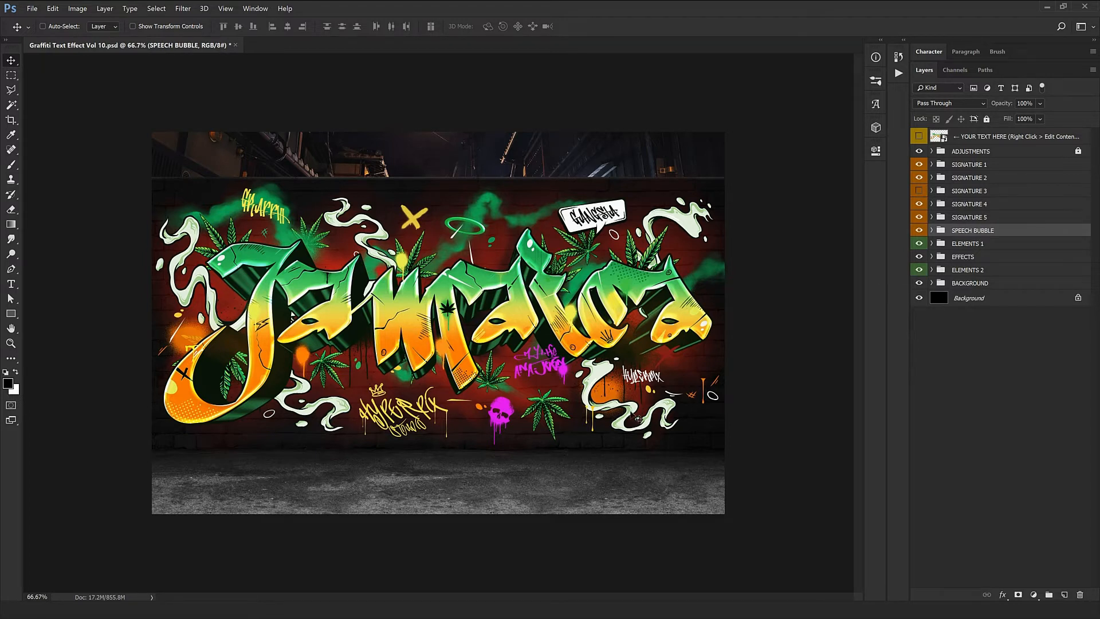
{"action": "left_click_drag", "start_coordinate": [609, 414], "coordinate": [566, 416]}
{"action": "left_click_drag", "start_coordinate": [567, 411], "coordinate": [568, 414]}
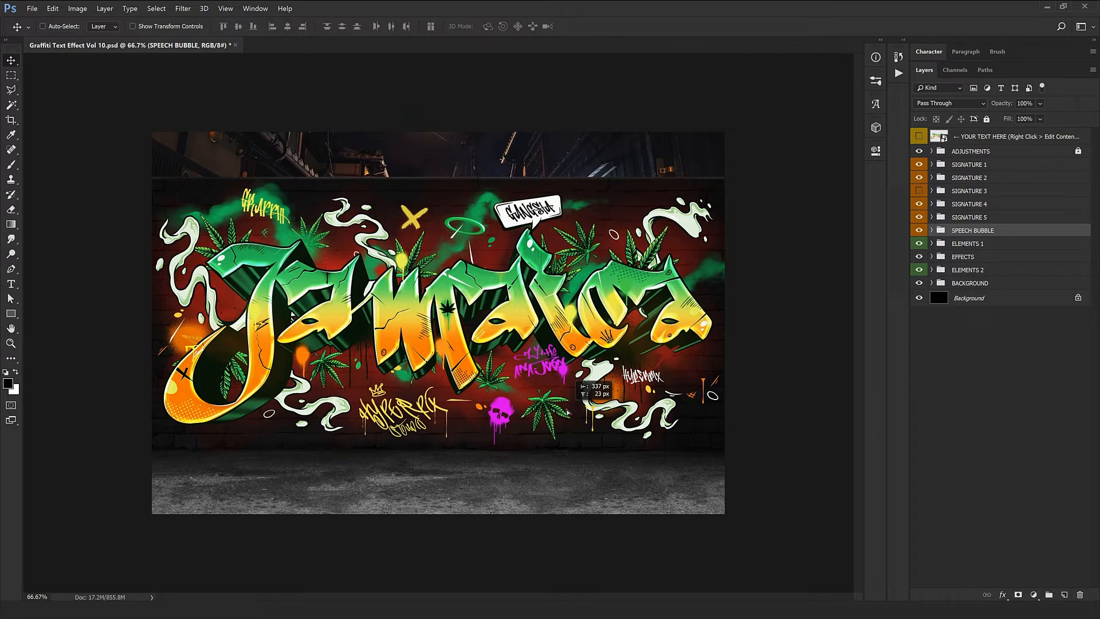
{"action": "left_click", "coordinate": [932, 230]}
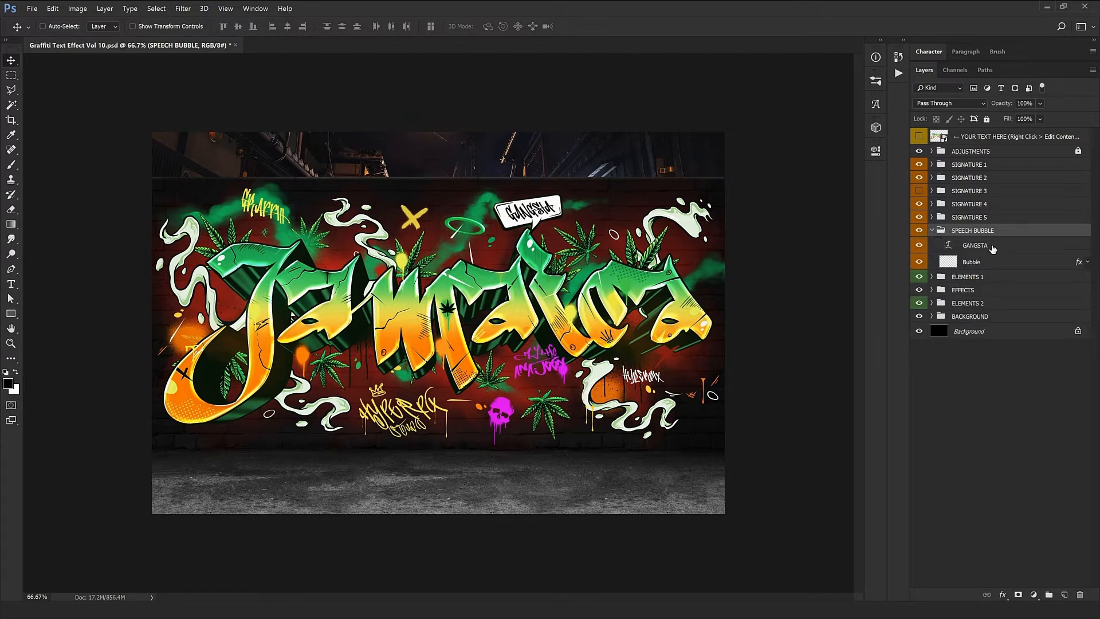
{"action": "left_click", "coordinate": [993, 248]}
{"action": "left_click", "coordinate": [942, 231]}
{"action": "left_click", "coordinate": [932, 230]}
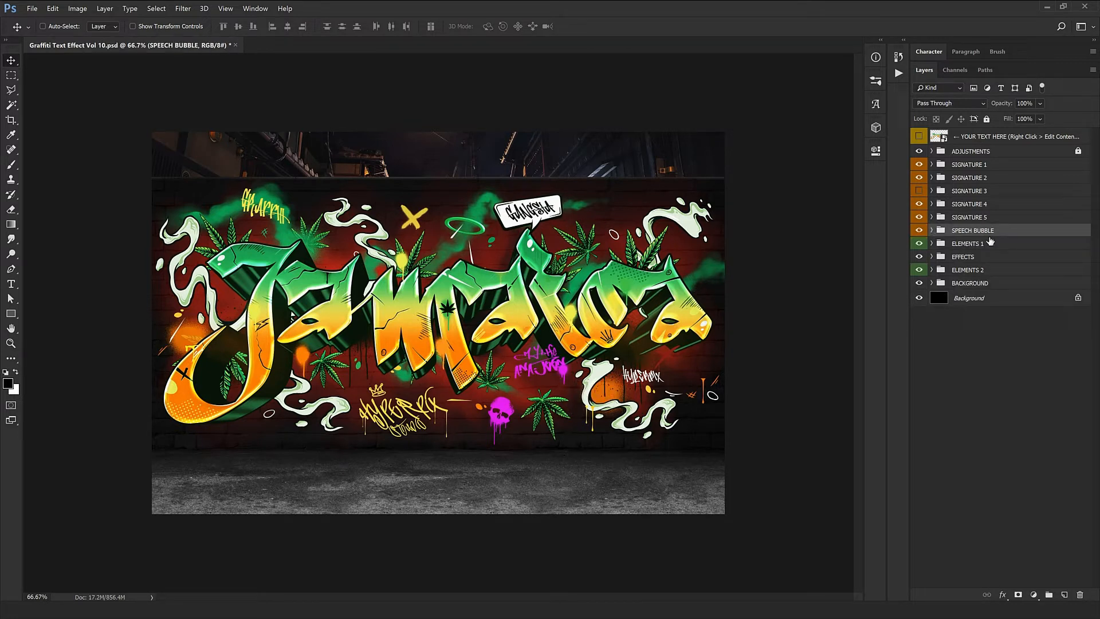
Step: Expand the ELEMENTS 1 group and select its SKULL group
{"action": "left_click", "coordinate": [937, 246]}
{"action": "left_click", "coordinate": [932, 245]}
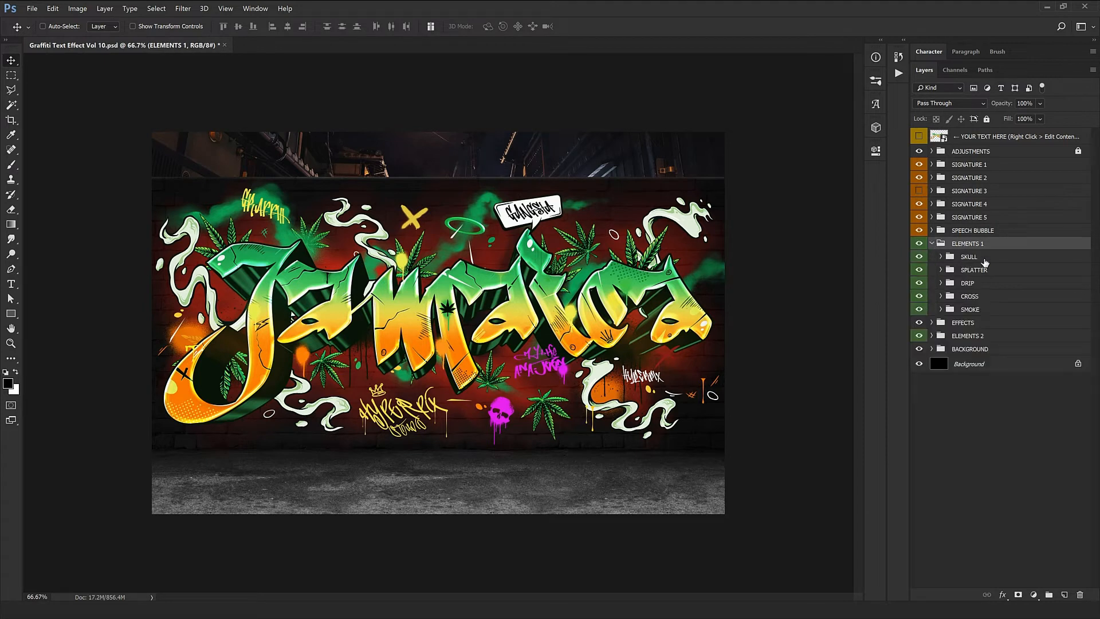
{"action": "left_click", "coordinate": [931, 257]}
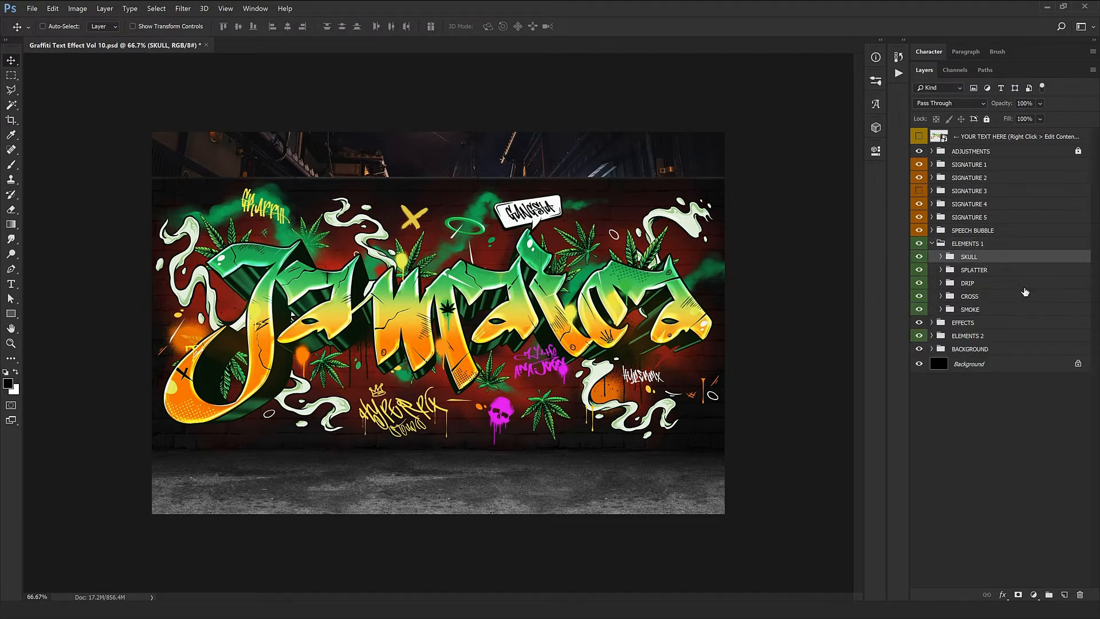
Step: Try moving the SKULL group slightly and check which layer it contains
{"action": "left_click_drag", "start_coordinate": [503, 390], "coordinate": [532, 414]}
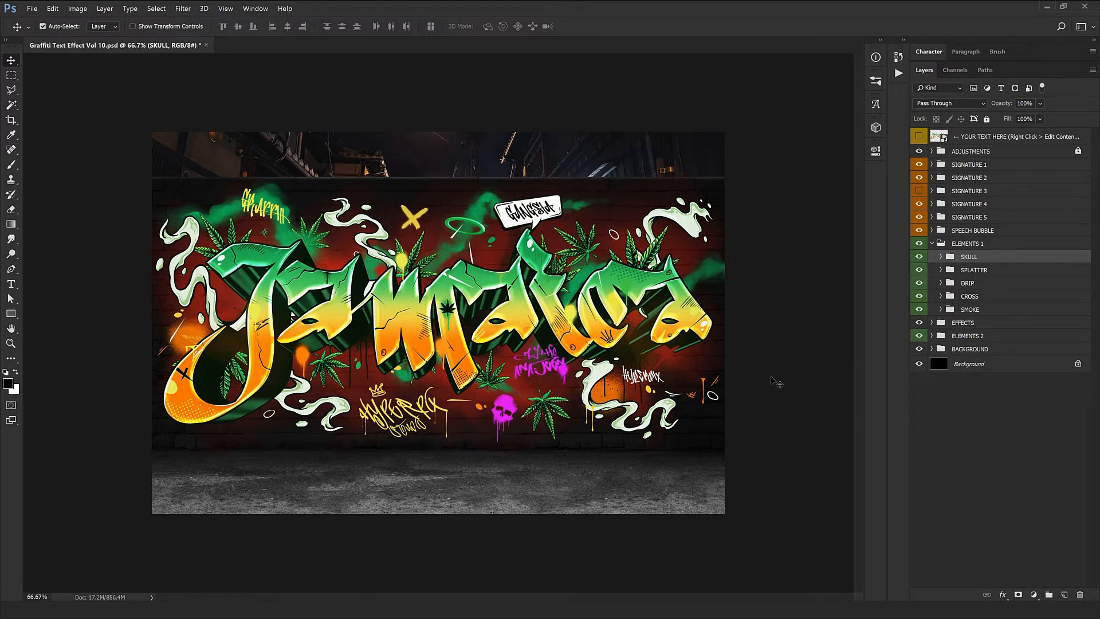
{"action": "left_click", "coordinate": [941, 257]}
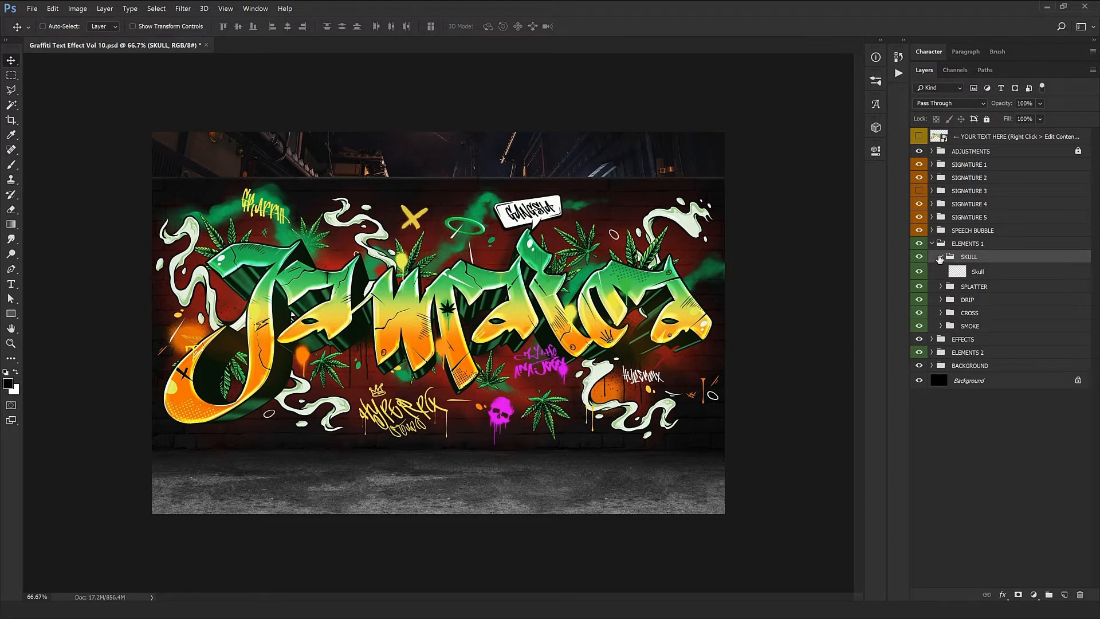
{"action": "left_click", "coordinate": [940, 256]}
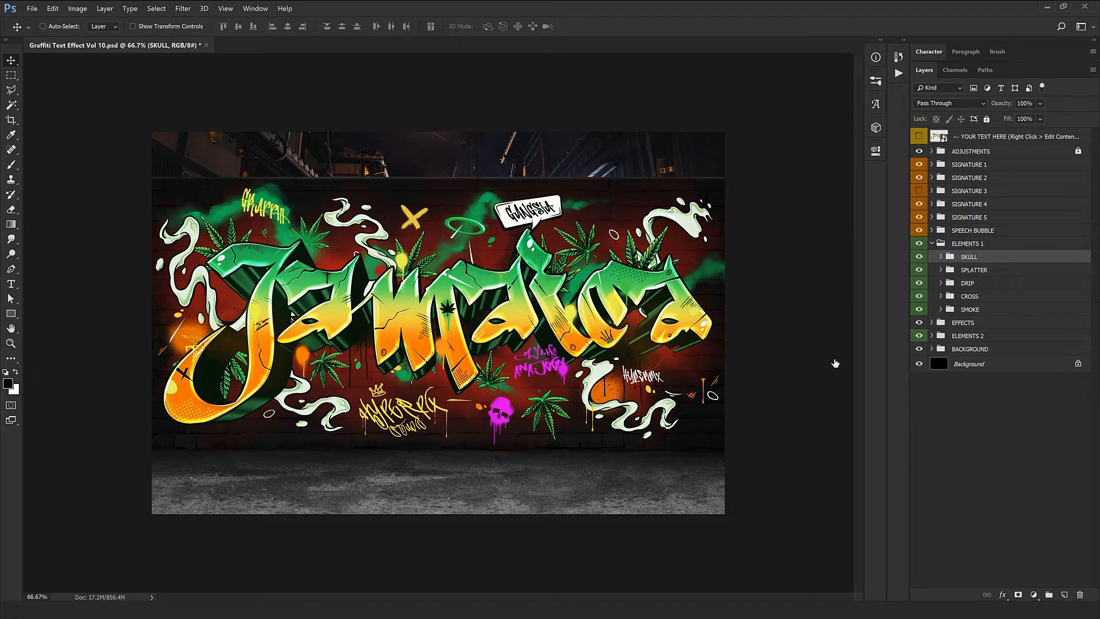
Step: Try a green Color Overlay on the SKULL group
{"action": "left_click", "coordinate": [691, 417]}
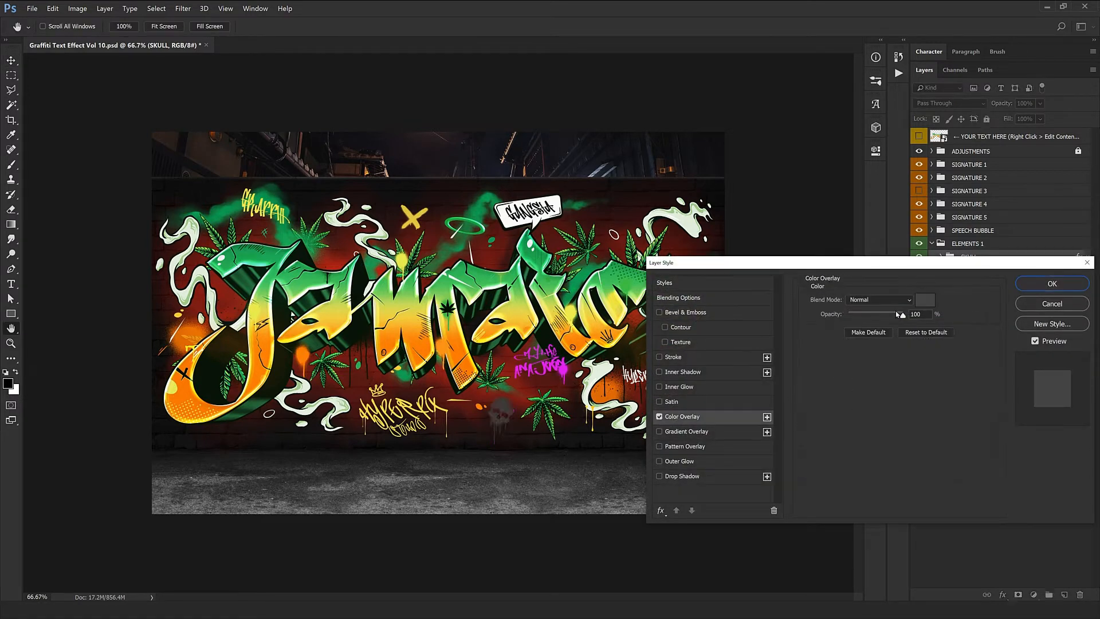
{"action": "left_click", "coordinate": [925, 300]}
{"action": "left_click", "coordinate": [868, 367]}
{"action": "left_click", "coordinate": [942, 444]}
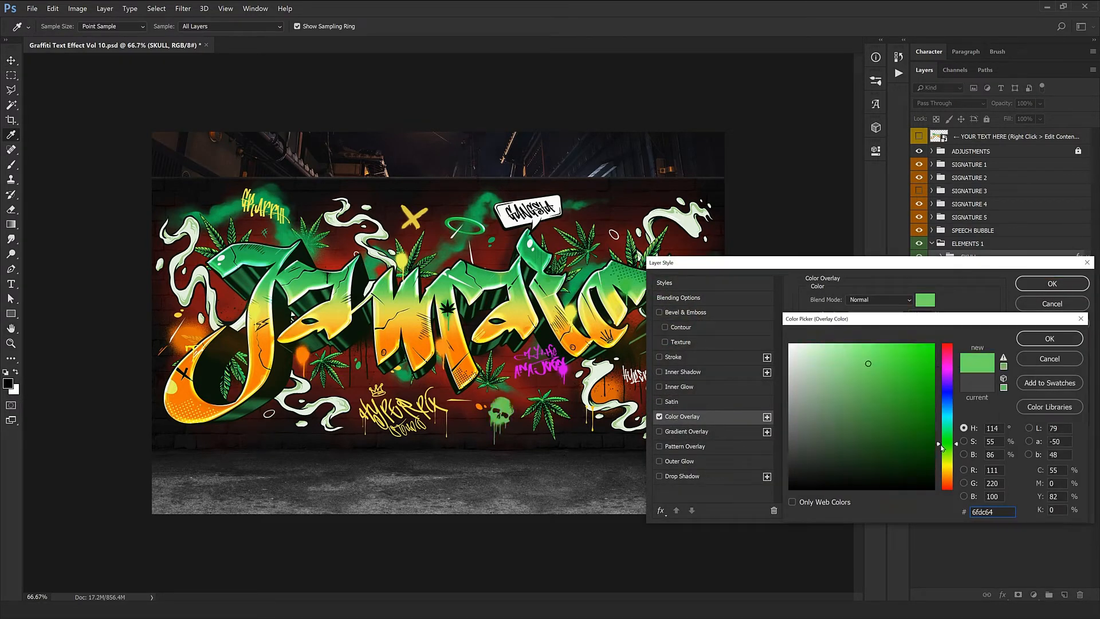
{"action": "left_click", "coordinate": [1049, 358]}
{"action": "left_click", "coordinate": [1052, 303]}
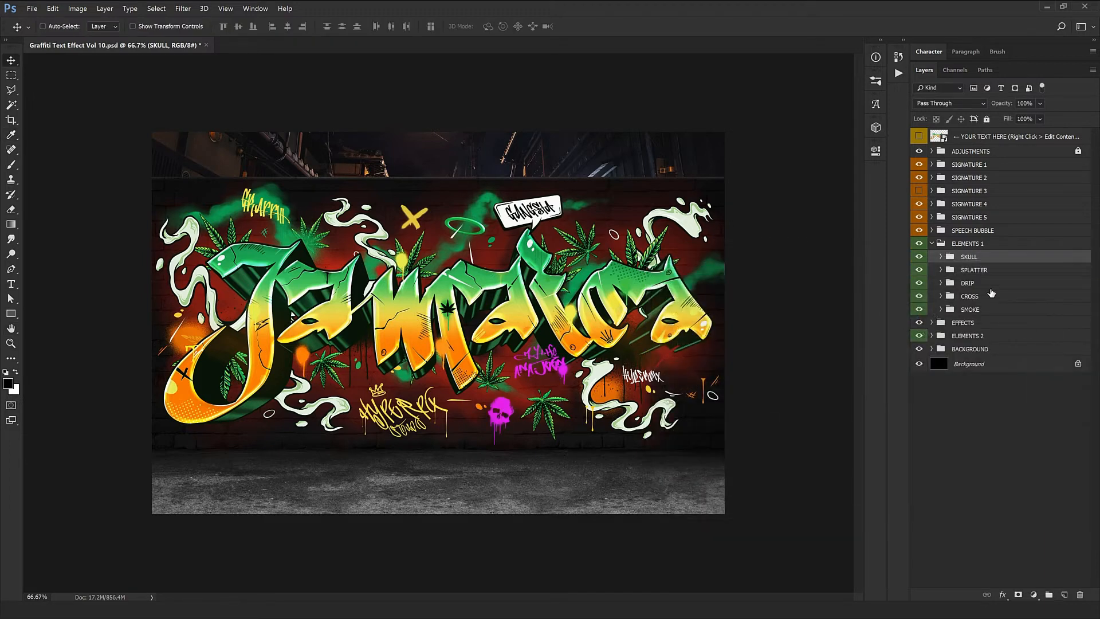
Step: Try moving the whole SPLATTER group to a different place on the wall
{"action": "left_click", "coordinate": [1000, 275]}
{"action": "left_click_drag", "start_coordinate": [659, 390], "coordinate": [633, 403]}
{"action": "key", "text": "ctrl+z"}
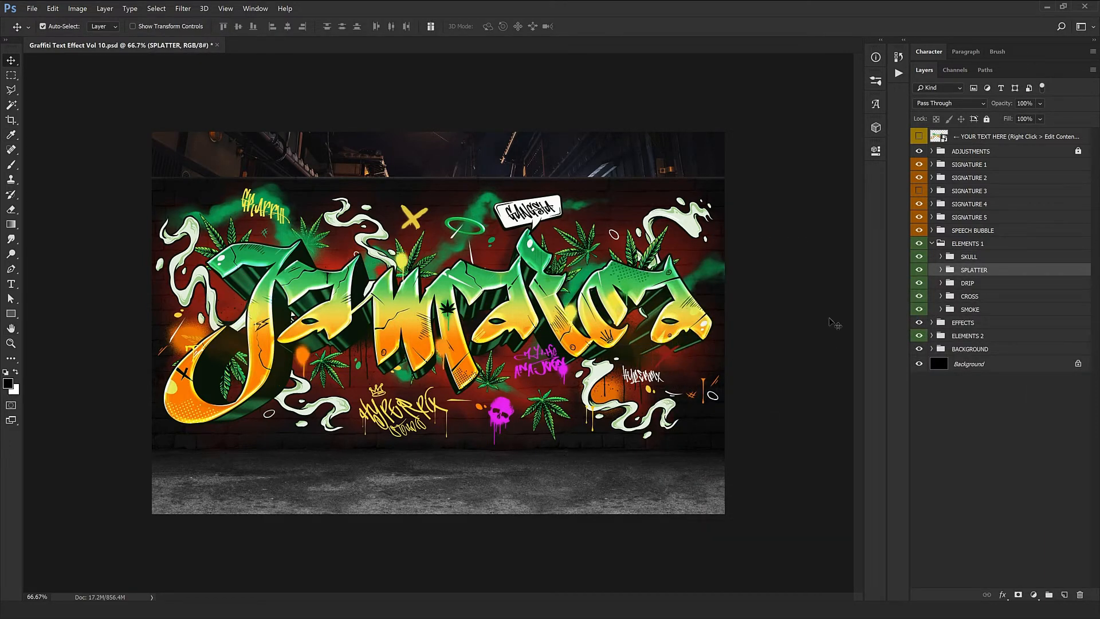
Step: Expand the SPLATTER group and move its first and third Splatter layers separately to new spots on the artwork
{"action": "left_click", "coordinate": [941, 270]}
{"action": "left_click", "coordinate": [982, 286]}
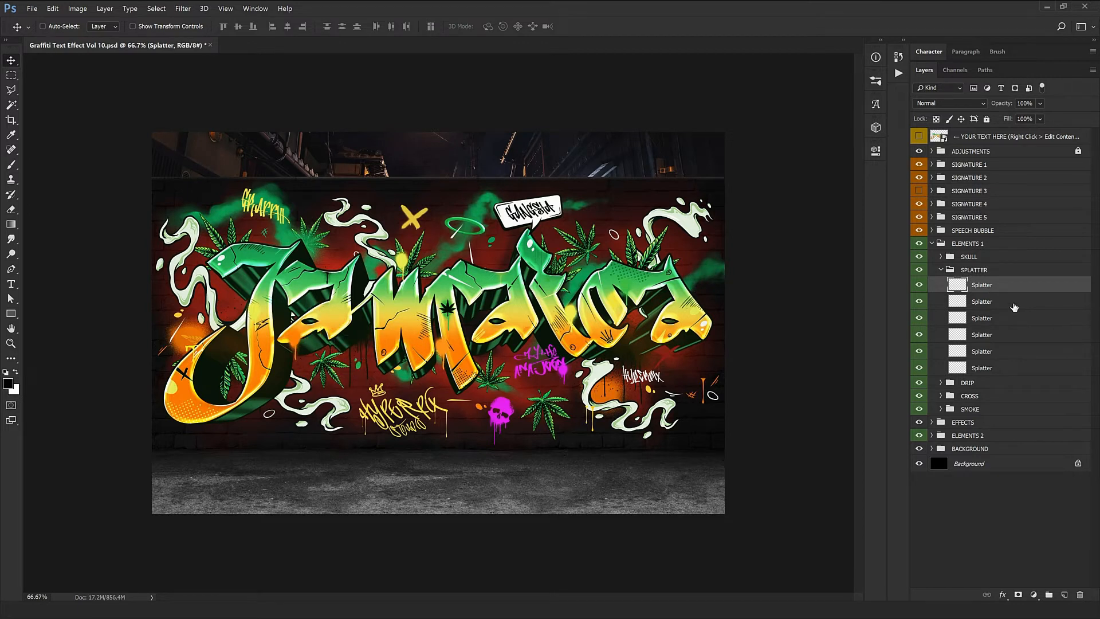
{"action": "left_click", "coordinate": [541, 402], "text": "ctrl"}
{"action": "left_click_drag", "start_coordinate": [534, 423], "coordinate": [610, 408]}
{"action": "left_click", "coordinate": [993, 319]}
{"action": "left_click_drag", "start_coordinate": [447, 393], "coordinate": [417, 466]}
Step: Reposition the fourth, fifth and sixth Splatter layers individually around the lettering
{"action": "left_click", "coordinate": [1005, 335]}
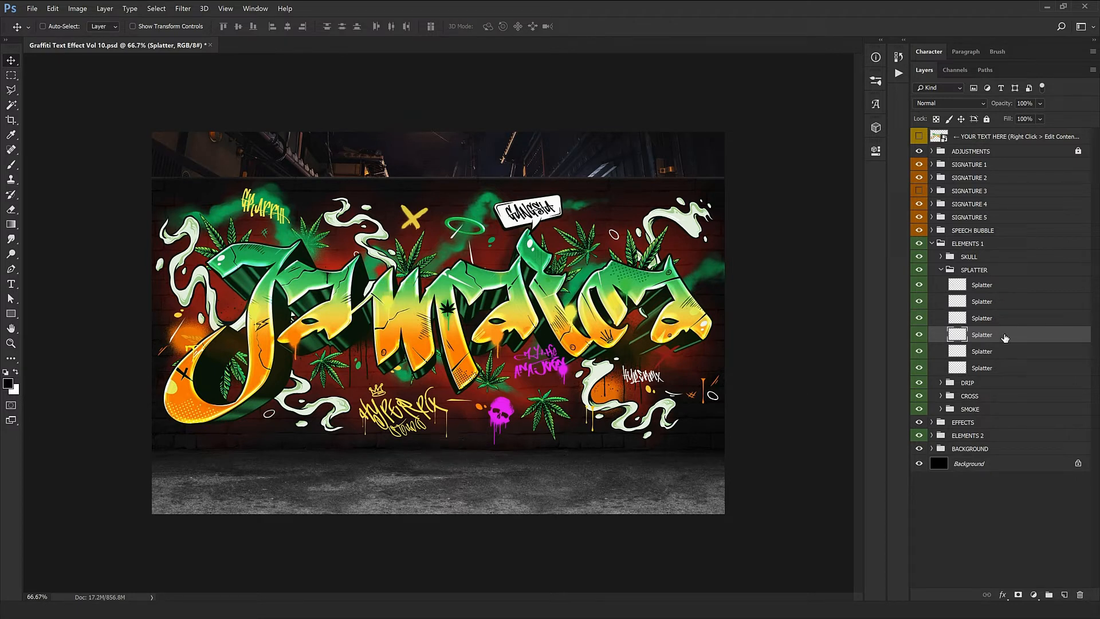
{"action": "left_click_drag", "start_coordinate": [509, 456], "coordinate": [583, 457]}
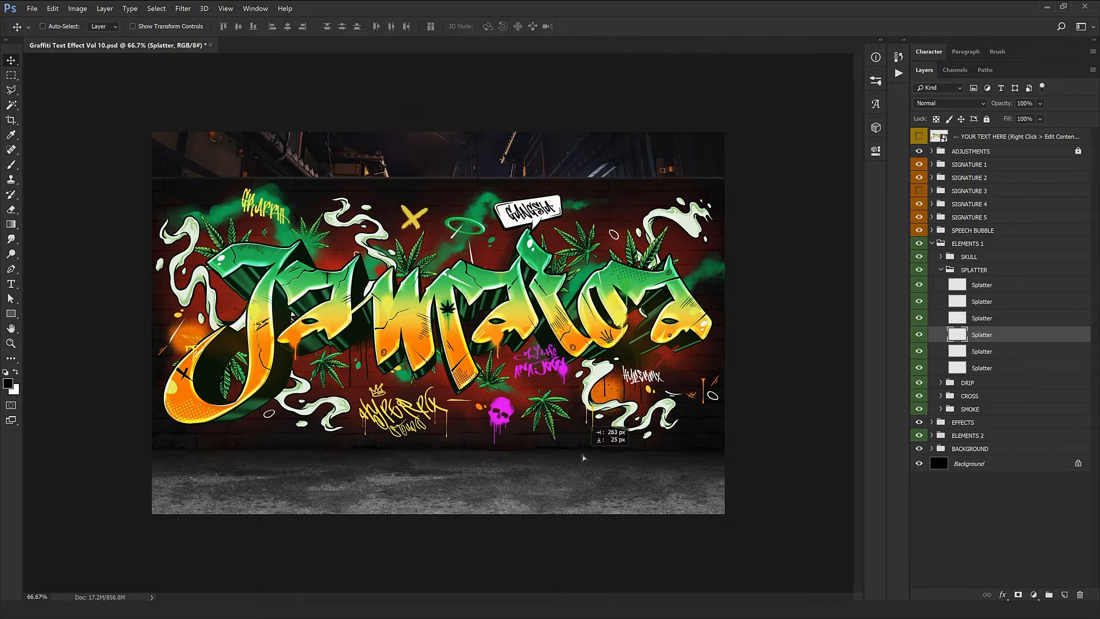
{"action": "left_click", "coordinate": [1025, 355]}
{"action": "left_click_drag", "start_coordinate": [461, 453], "coordinate": [433, 436]}
{"action": "left_click", "coordinate": [1029, 367]}
{"action": "mouse_move", "coordinate": [605, 409]}
{"action": "left_mouse_down"}
{"action": "mouse_move", "coordinate": [626, 412]}
{"action": "mouse_move", "coordinate": [593, 425]}
{"action": "left_mouse_up"}
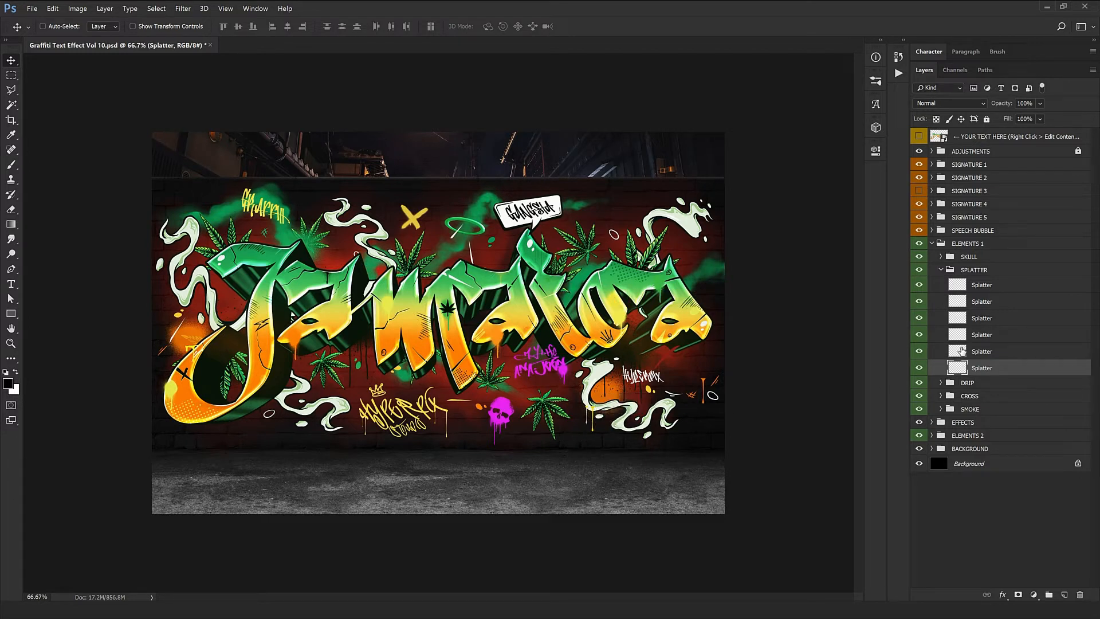
Step: Expand the DRIP group and move its Vector Smart Object drip to the bottom edge of the letter J
{"action": "left_click", "coordinate": [941, 270]}
{"action": "left_click", "coordinate": [940, 283]}
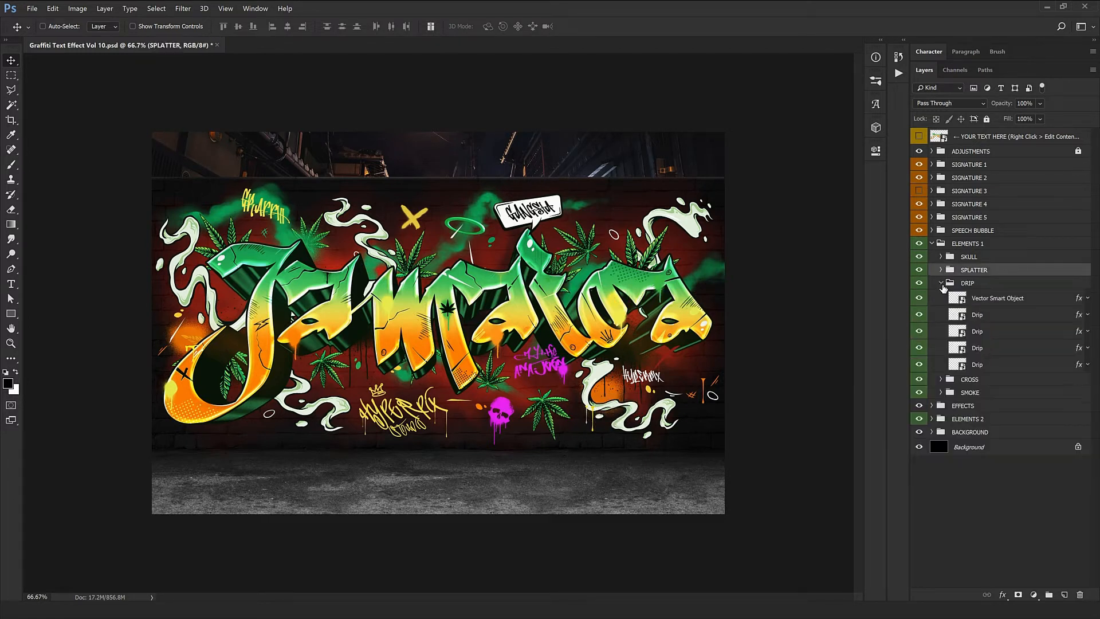
{"action": "left_click", "coordinate": [988, 299]}
{"action": "left_click_drag", "start_coordinate": [513, 428], "coordinate": [498, 432]}
{"action": "left_click_drag", "start_coordinate": [267, 361], "coordinate": [277, 510]}
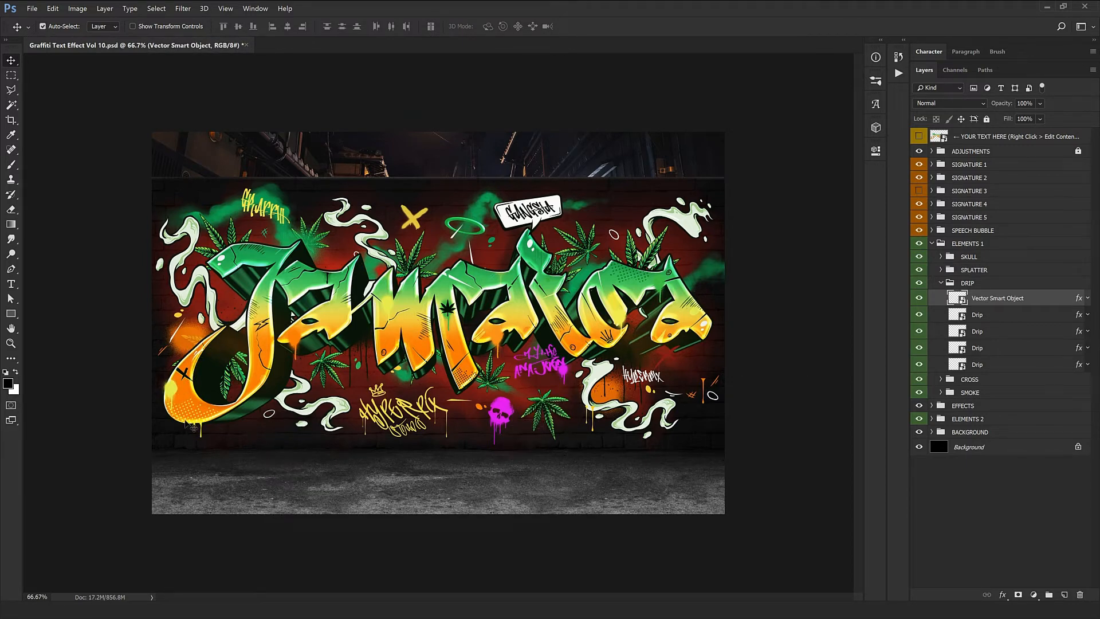
Step: Fine-tune the yellow drip's position so it hangs from the lower curve of the J
{"action": "left_click", "coordinate": [185, 420], "text": "ctrl"}
{"action": "left_click", "coordinate": [186, 420], "text": "ctrl"}
{"action": "left_click", "coordinate": [185, 420], "text": "ctrl"}
{"action": "left_click", "coordinate": [186, 420], "text": "ctrl"}
{"action": "left_click", "coordinate": [186, 421], "text": "ctrl"}
{"action": "left_click_drag", "start_coordinate": [322, 462], "coordinate": [327, 459]}
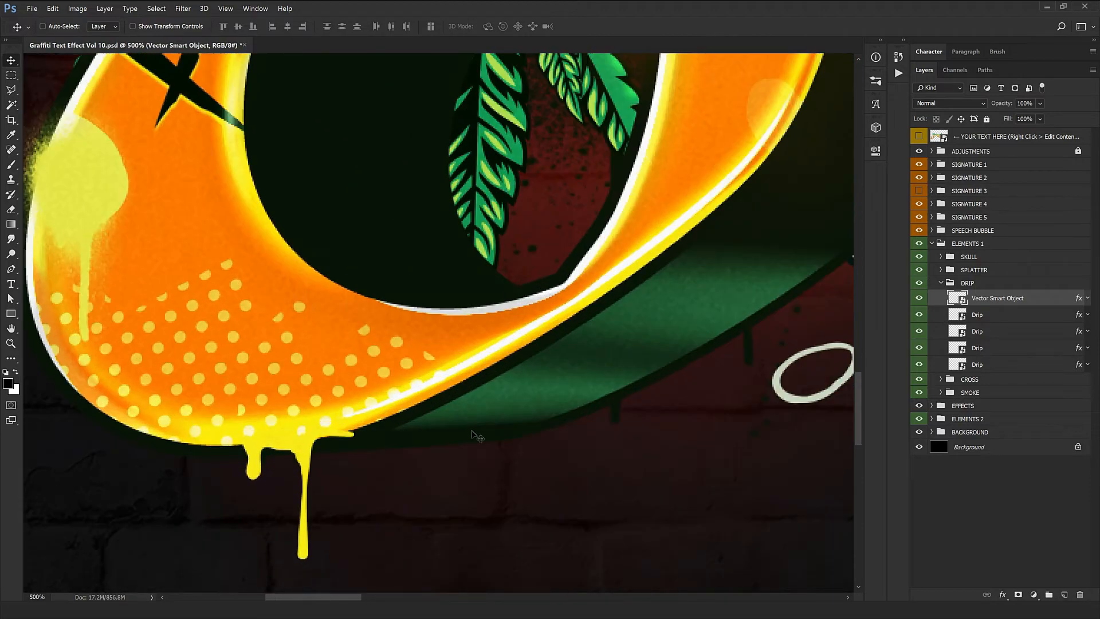
{"action": "key", "text": "ctrl+minus"}
{"action": "key", "text": "ctrl+minus"}
{"action": "key", "text": "ctrl+minus"}
{"action": "key", "text": "ctrl+minus"}
{"action": "key", "text": "ctrl+minus"}
Step: Reposition the uppermost layer named Drip in the DRIP group on the artwork
{"action": "left_click", "coordinate": [1008, 316]}
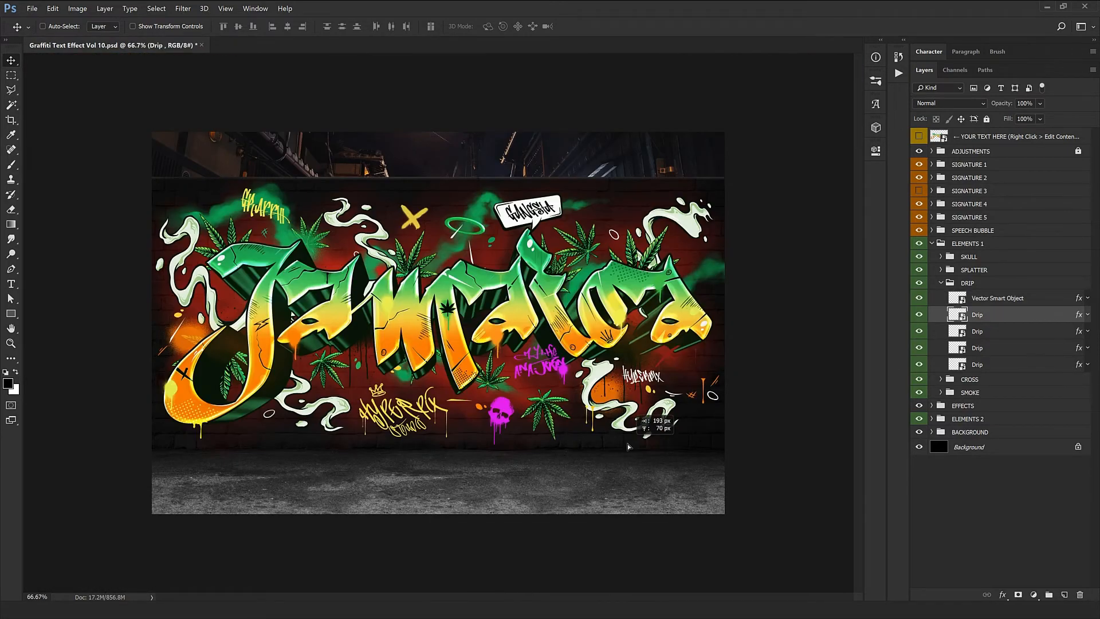
{"action": "left_click_drag", "start_coordinate": [625, 433], "coordinate": [822, 355]}
{"action": "left_click_drag", "start_coordinate": [575, 392], "coordinate": [503, 473]}
{"action": "left_click_drag", "start_coordinate": [423, 440], "coordinate": [473, 400]}
{"action": "key", "text": "ctrl+1"}
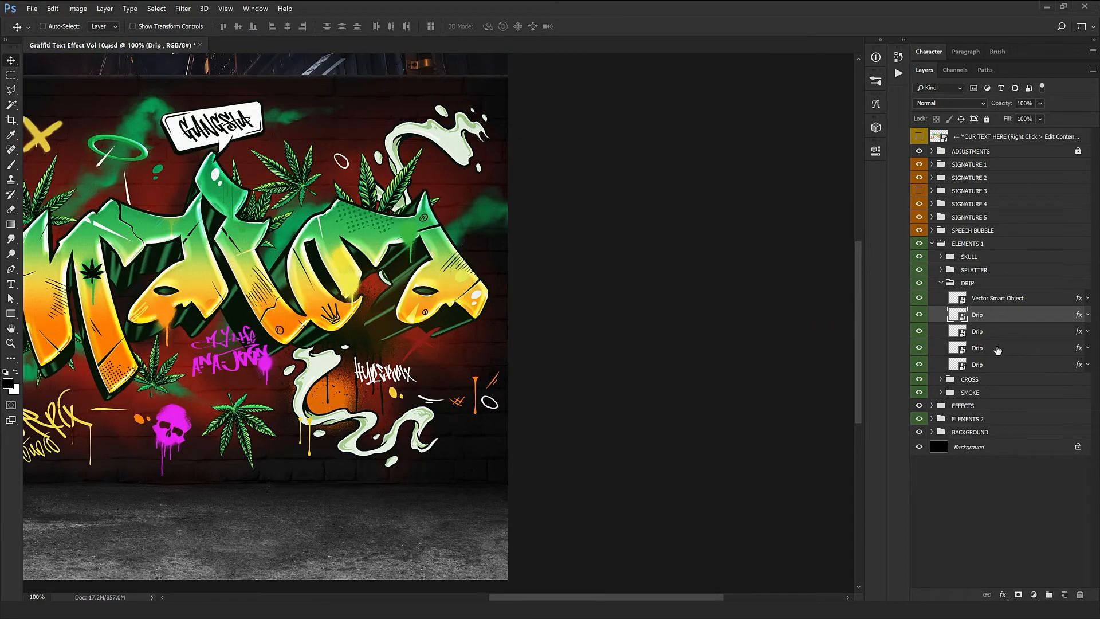
Step: Move the third layer named Drip to the lower tip of the letter m and nudge it into alignment
{"action": "left_click", "coordinate": [998, 349]}
{"action": "key", "text": "ctrl+minus"}
{"action": "key", "text": "ctrl+minus"}
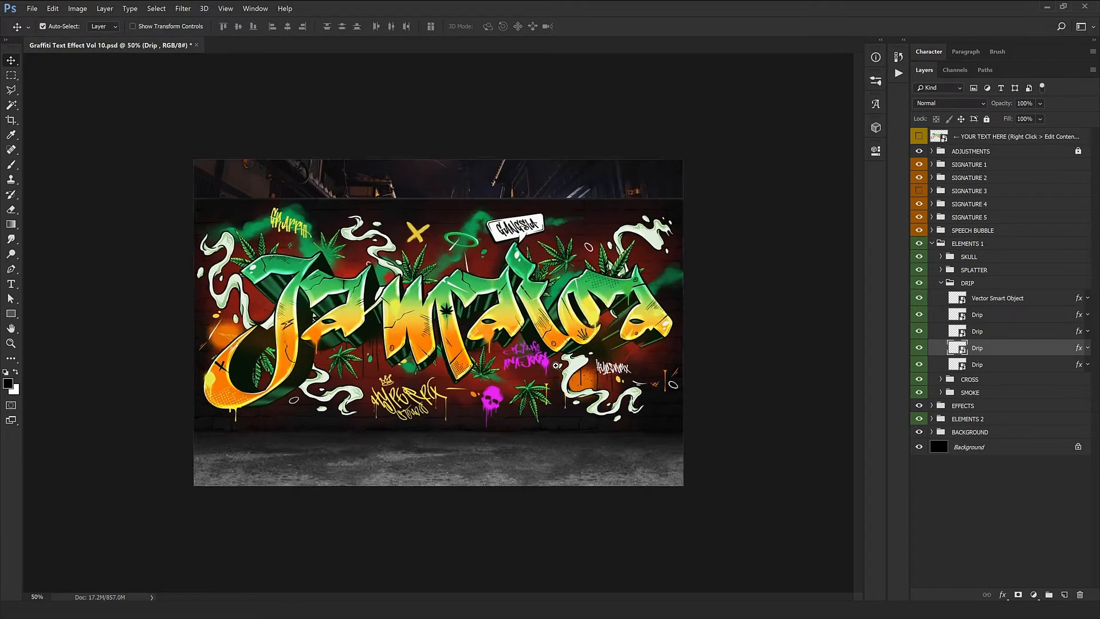
{"action": "left_click", "coordinate": [555, 365], "text": "ctrl"}
{"action": "left_click_drag", "start_coordinate": [621, 458], "coordinate": [465, 450]}
{"action": "scroll", "coordinate": [340, 379], "scroll_direction": "up", "scroll_amount": 1}
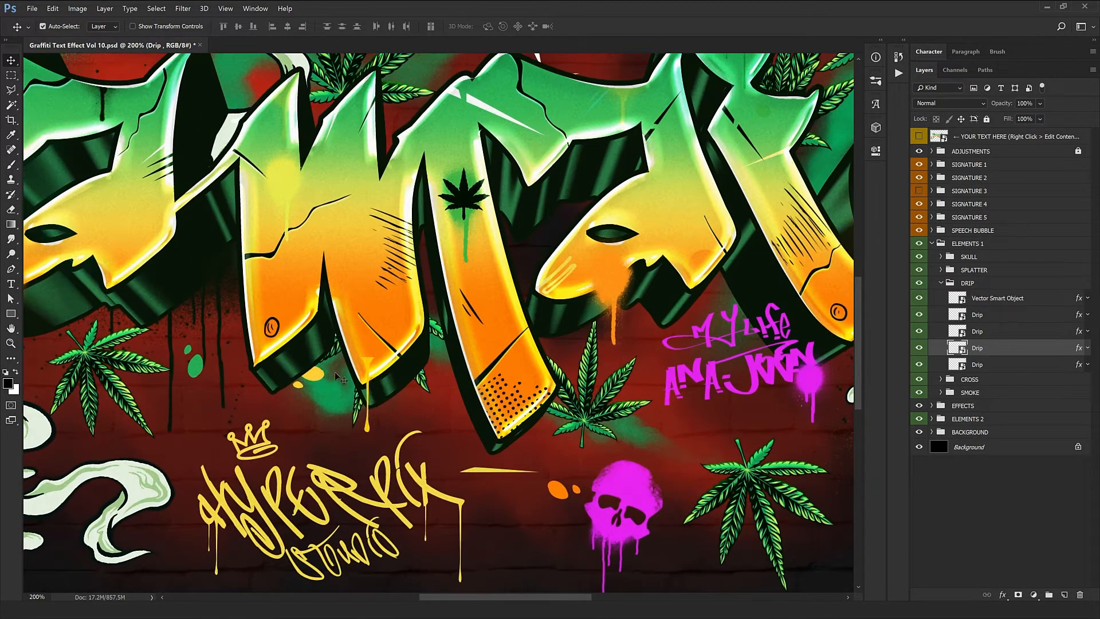
{"action": "mouse_move", "coordinate": [401, 396]}
{"action": "left_mouse_down"}
{"action": "mouse_move", "coordinate": [453, 384]}
{"action": "mouse_move", "coordinate": [422, 400]}
{"action": "mouse_move", "coordinate": [381, 391]}
{"action": "mouse_move", "coordinate": [404, 391]}
{"action": "left_mouse_up"}
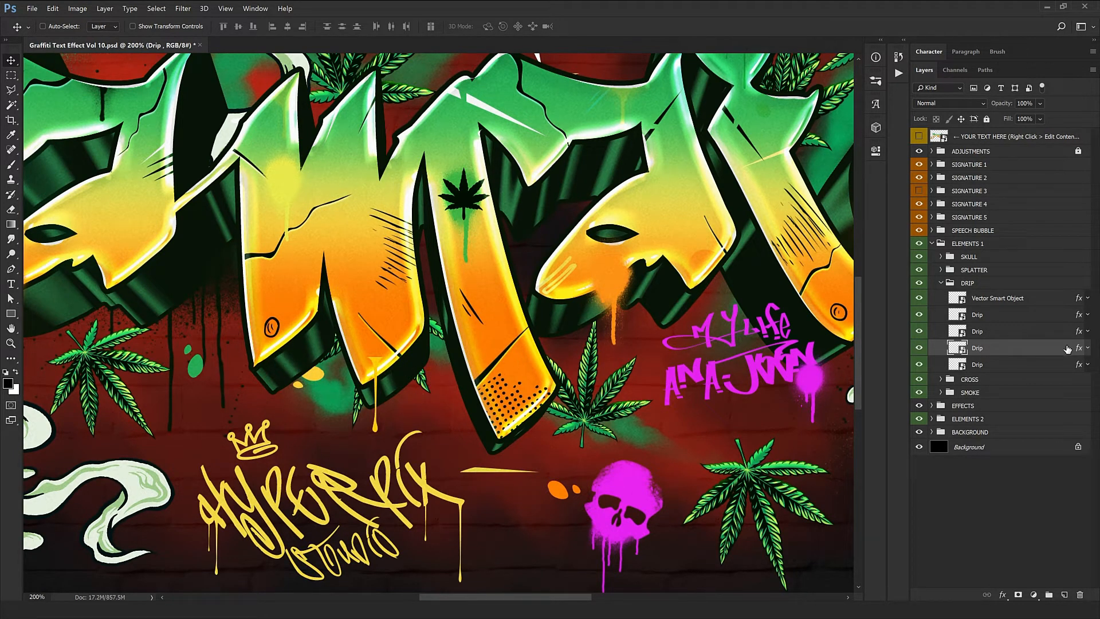
Step: Set the Color Overlay of the drip under the m to an orange sampled from the letter's lower fill
{"action": "double_click", "coordinate": [1020, 348]}
{"action": "left_click", "coordinate": [682, 416]}
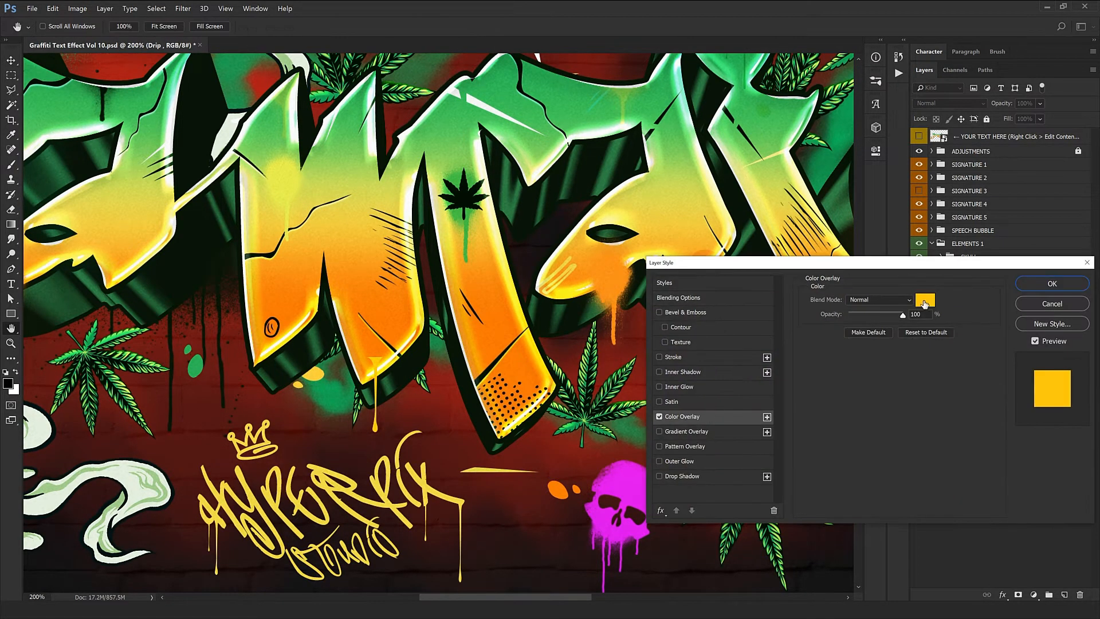
{"action": "left_click", "coordinate": [925, 299]}
{"action": "left_click", "coordinate": [390, 342]}
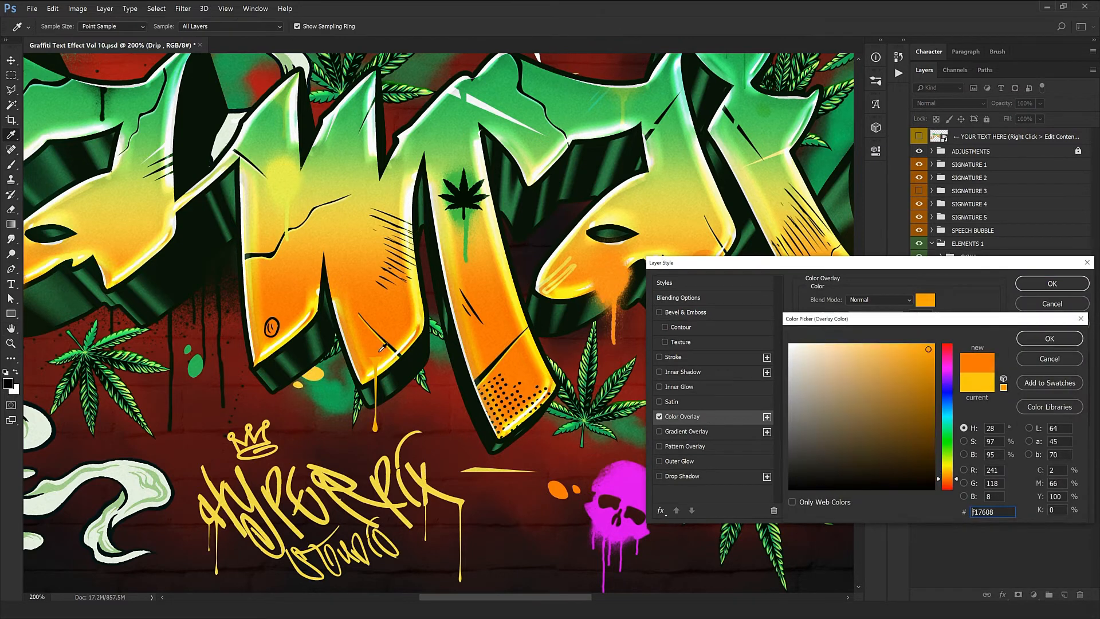
{"action": "left_click", "coordinate": [1049, 338]}
{"action": "left_click", "coordinate": [1052, 283]}
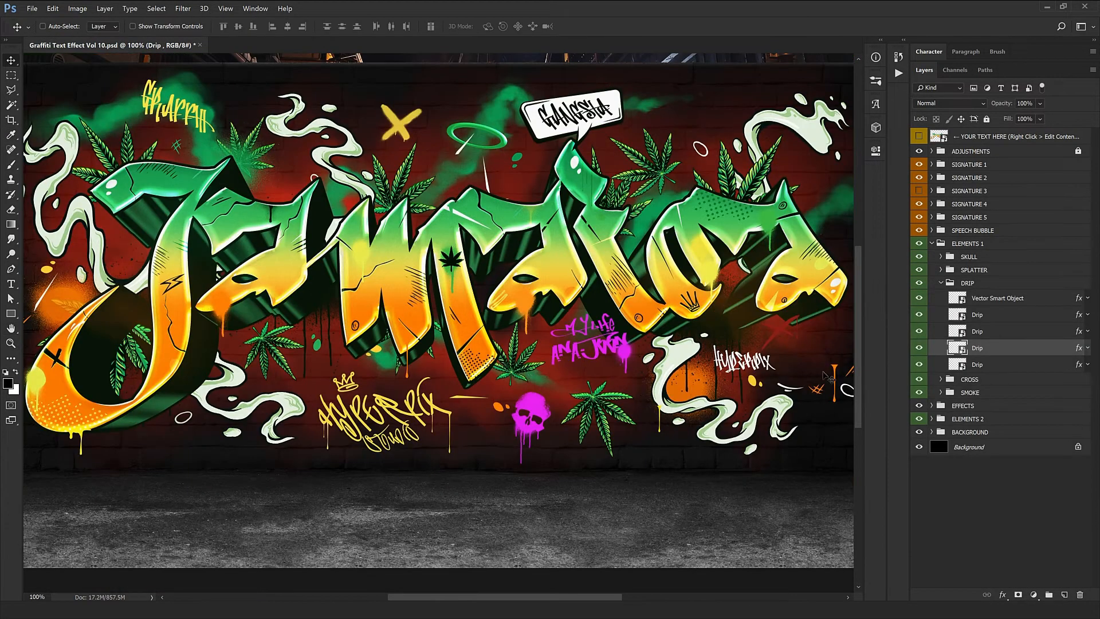
Step: Move the last Drip layer, the orange drip near the wall's lower right, up between the letters c and a
{"action": "left_click", "coordinate": [983, 366]}
{"action": "left_click_drag", "start_coordinate": [651, 429], "coordinate": [627, 410]}
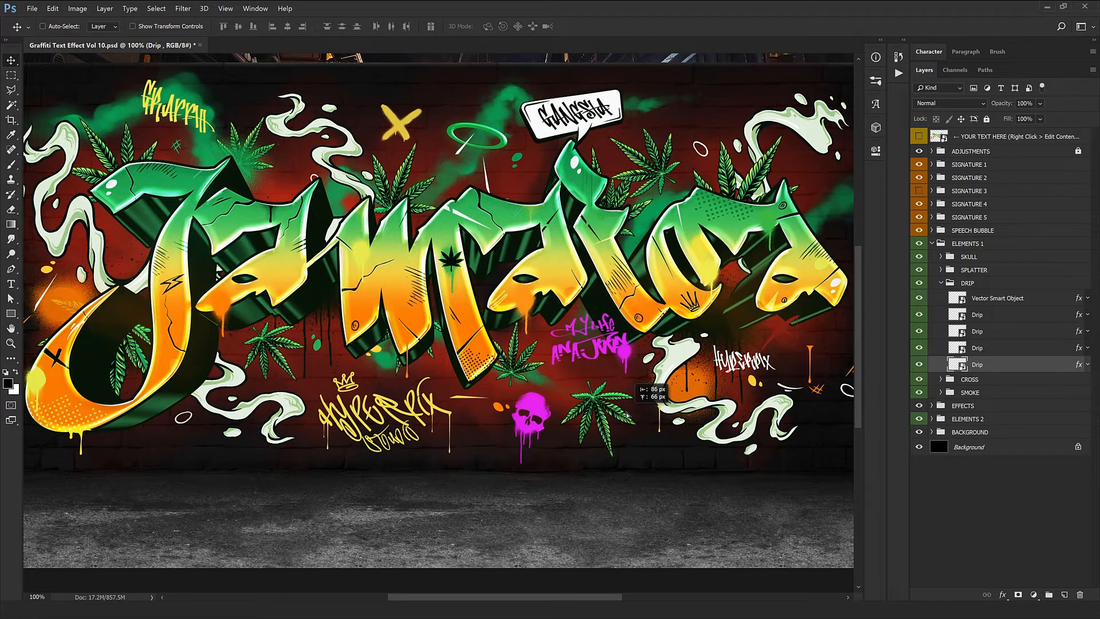
{"action": "left_click_drag", "start_coordinate": [820, 431], "coordinate": [561, 322]}
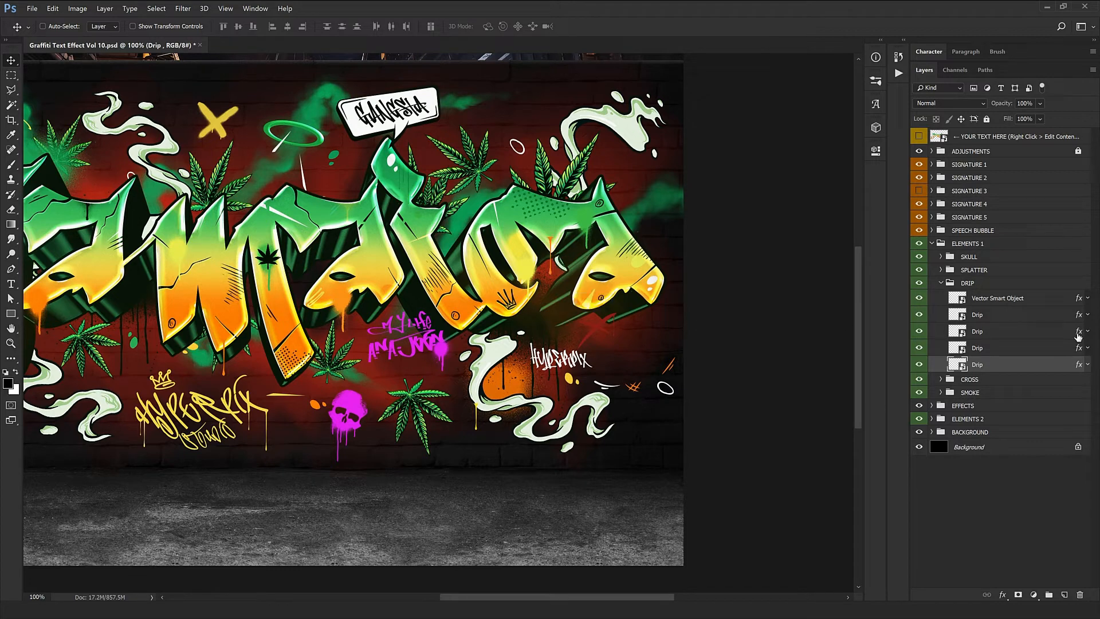
Step: Set the Color Overlay of the drip between the letters c and a to the green 7eda5c
{"action": "double_click", "coordinate": [1064, 362]}
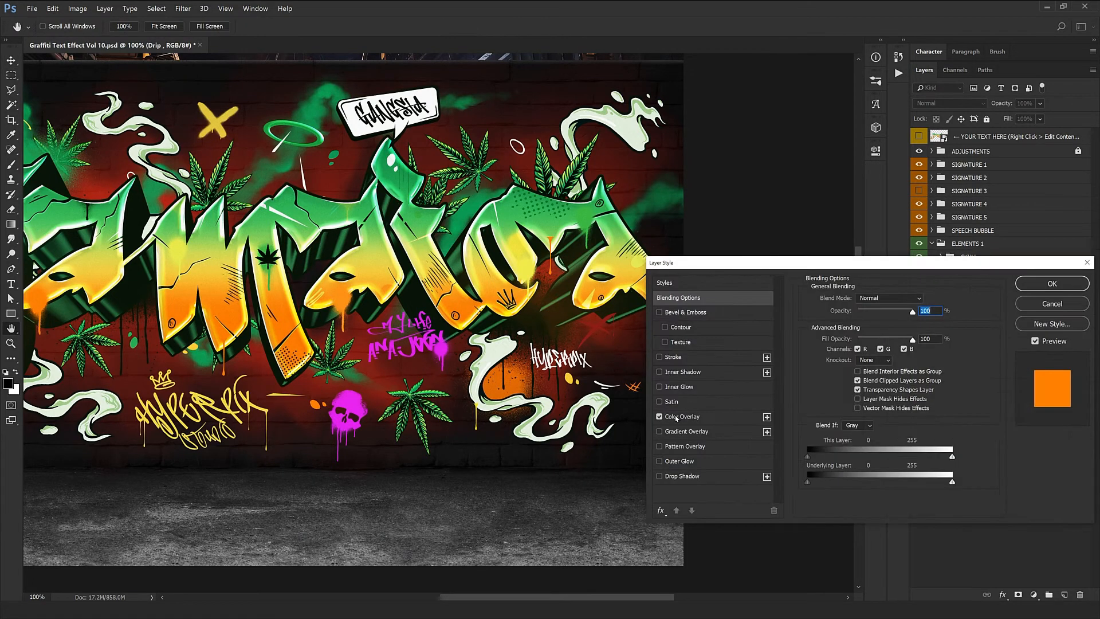
{"action": "left_click", "coordinate": [682, 416]}
{"action": "left_click", "coordinate": [925, 300]}
{"action": "type", "text": "7eda5c"}
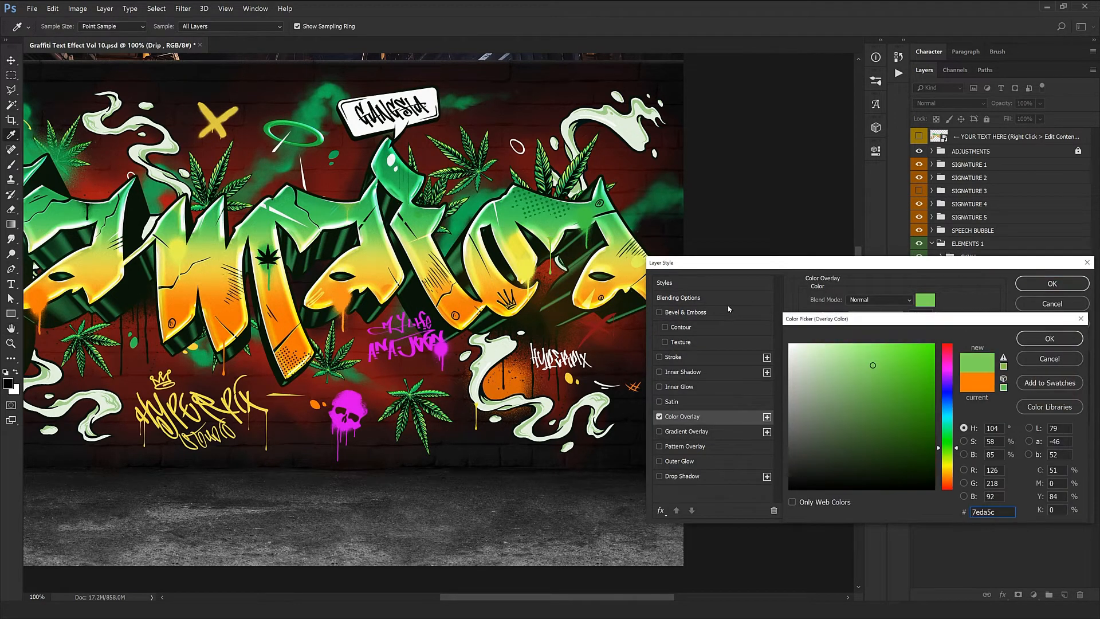
{"action": "left_click", "coordinate": [1049, 339]}
{"action": "left_click", "coordinate": [1052, 284]}
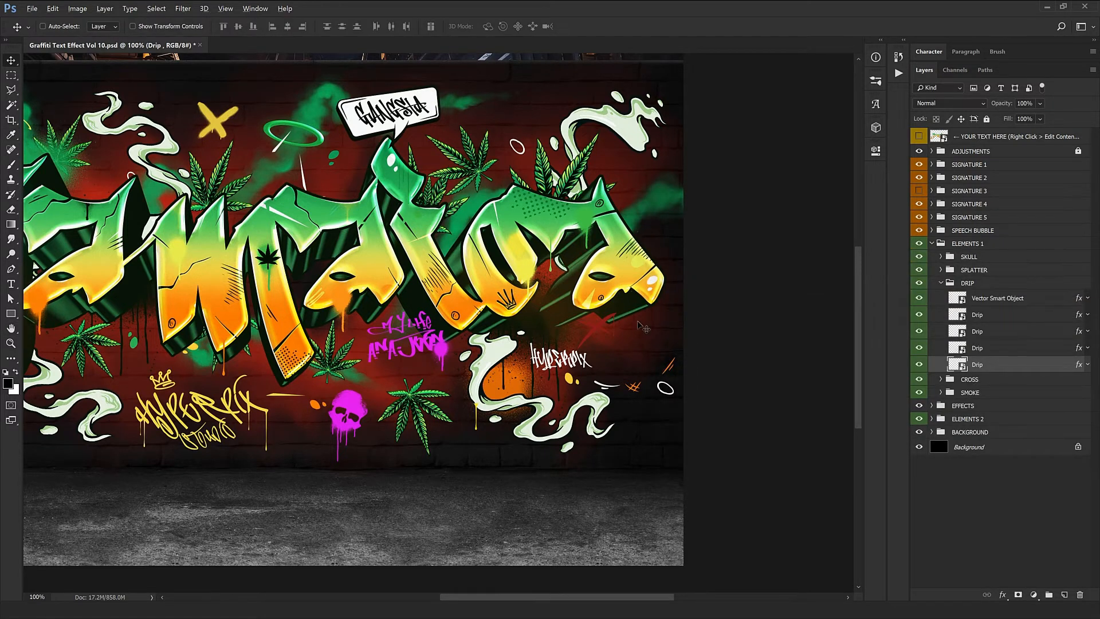
Step: Try repositioning the red Cross from the CROSS group in ELEMENTS 1 near the last letter a
{"action": "key", "text": "ctrl+minus"}
{"action": "key", "text": "ctrl+minus"}
{"action": "key", "text": "ctrl+plus"}
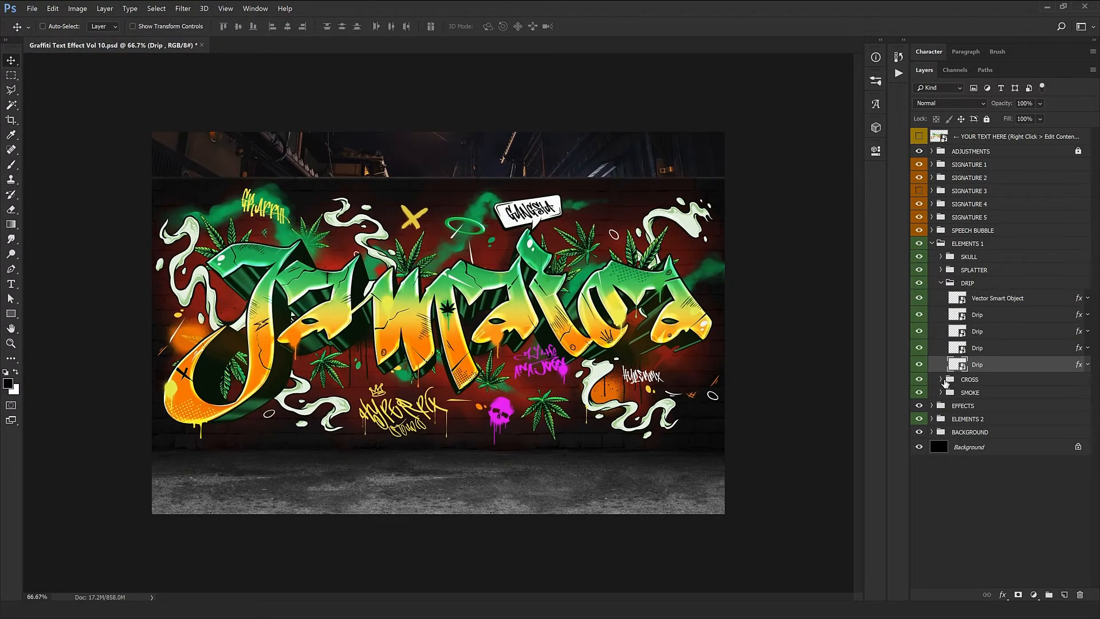
{"action": "left_click", "coordinate": [945, 383]}
{"action": "left_click", "coordinate": [940, 283]}
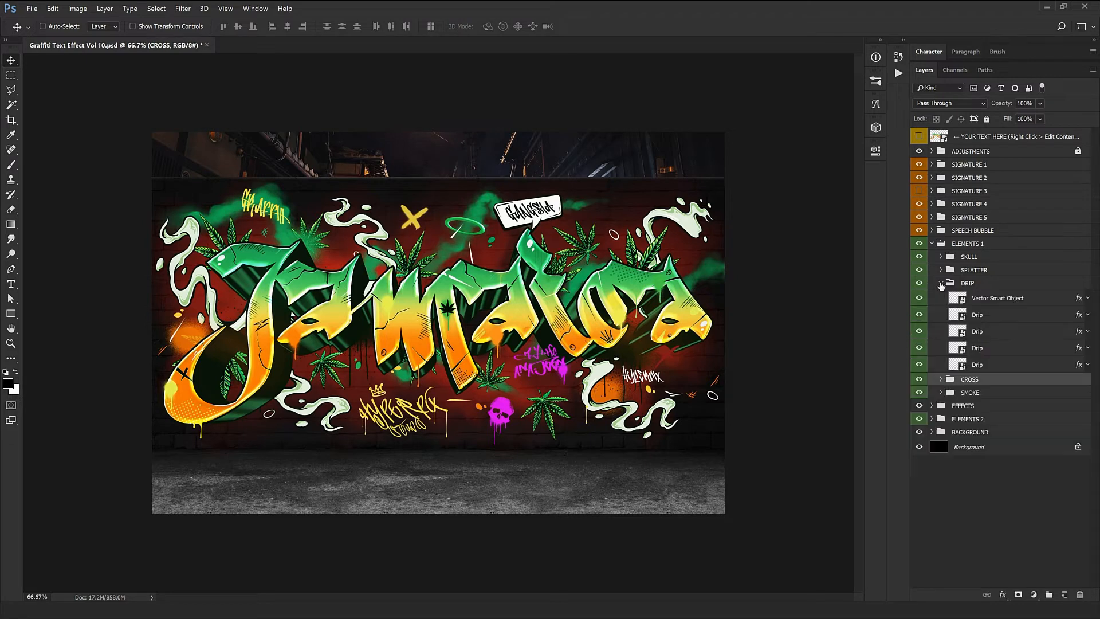
{"action": "left_click", "coordinate": [940, 298]}
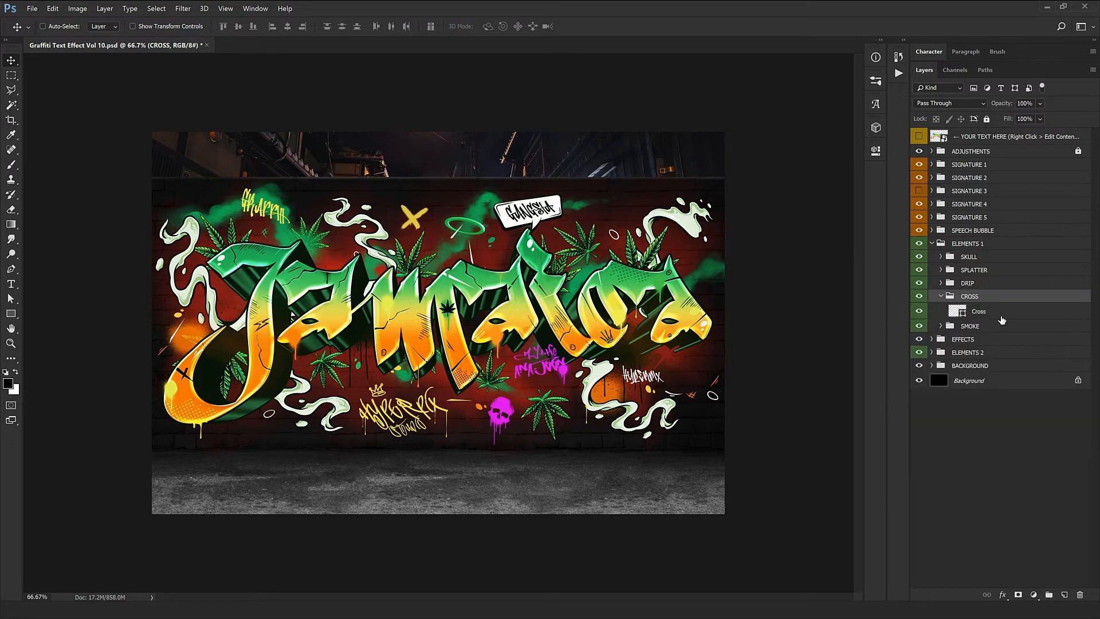
{"action": "left_click", "coordinate": [999, 317]}
{"action": "left_click_drag", "start_coordinate": [482, 364], "coordinate": [450, 391]}
{"action": "left_click_drag", "start_coordinate": [692, 386], "coordinate": [710, 389]}
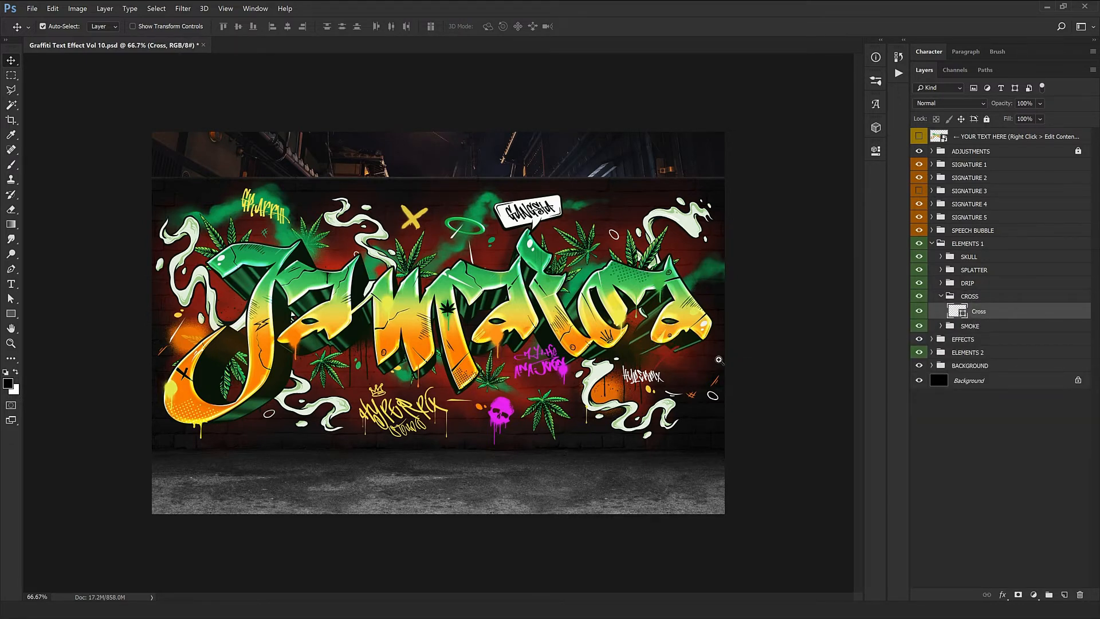
{"action": "scroll", "coordinate": [715, 361], "scroll_direction": "up", "scroll_amount": 3}
{"action": "left_click_drag", "start_coordinate": [644, 417], "coordinate": [601, 389]}
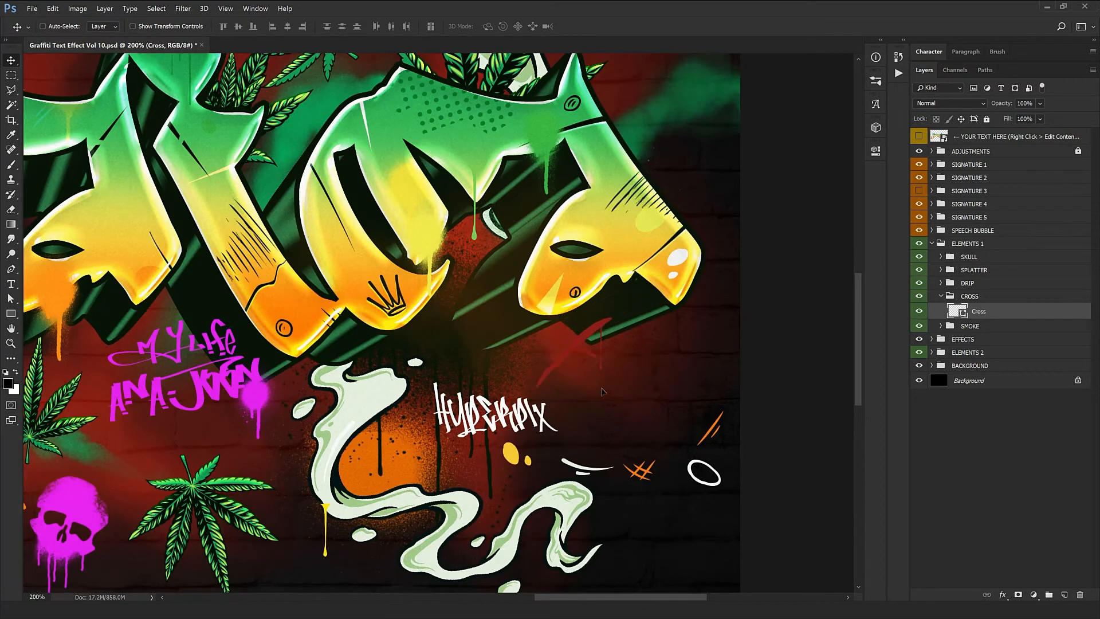
{"action": "scroll", "coordinate": [619, 390], "scroll_direction": "down", "scroll_amount": 2}
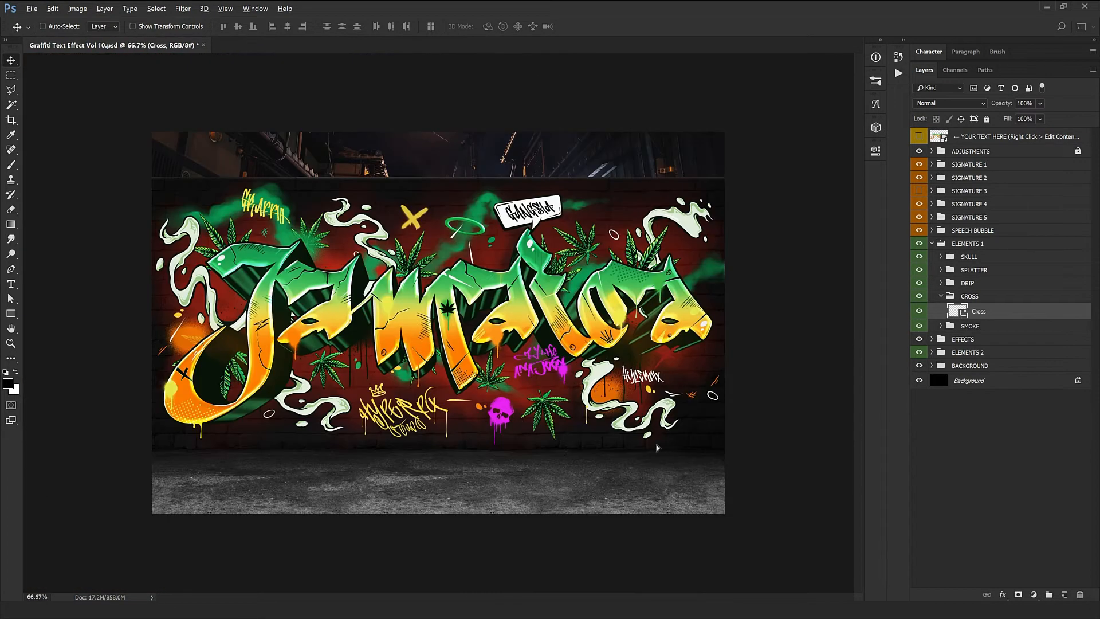
Step: Try placing a duplicate of the red Cross elsewhere on the wall, and undo the cross edits
{"action": "left_click_drag", "start_coordinate": [358, 341], "coordinate": [260, 524]}
{"action": "left_click_drag", "start_coordinate": [364, 480], "coordinate": [479, 430]}
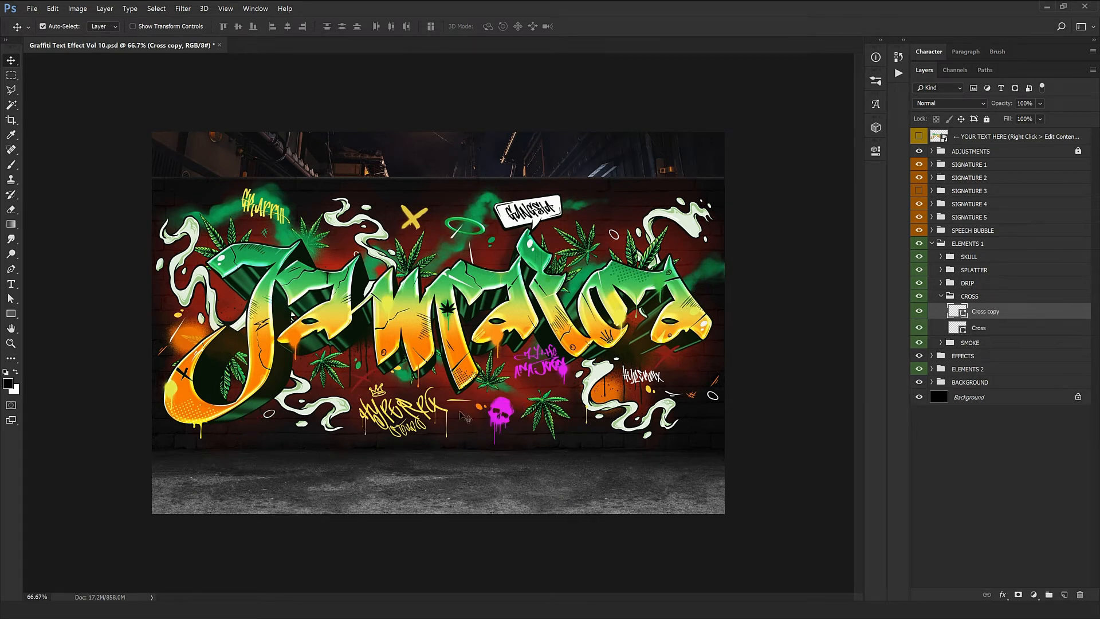
{"action": "key", "text": "ctrl+alt+z"}
{"action": "key", "text": "ctrl+alt+z"}
{"action": "key", "text": "ctrl+alt+z"}
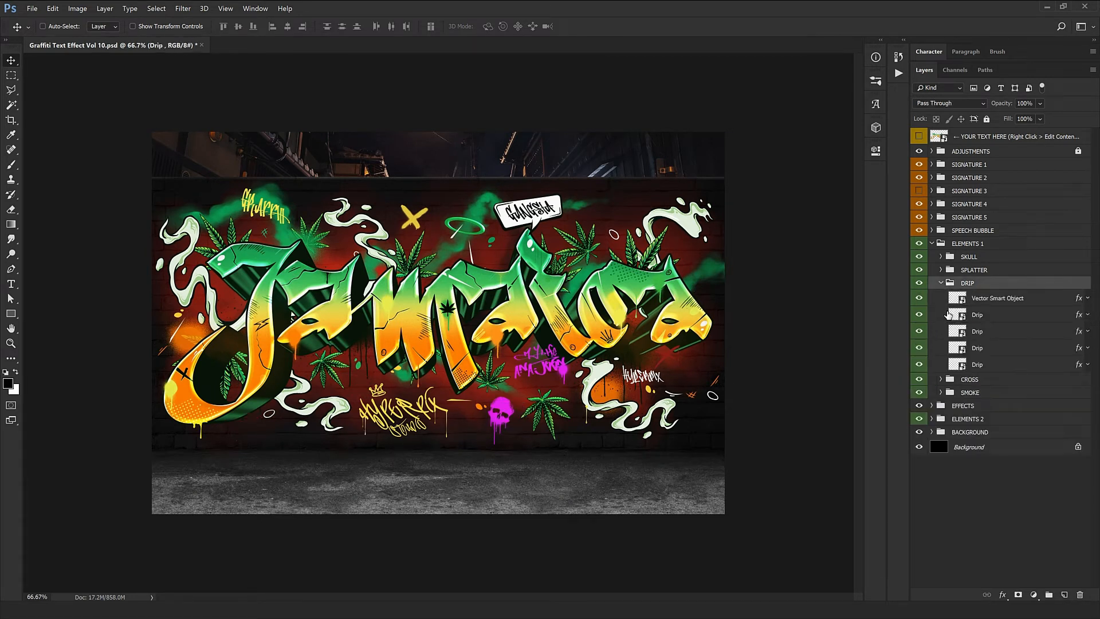
Step: Shift the first Smoke layer of the ELEMENTS 1 SMOKE group slightly over the letters a and m
{"action": "left_click", "coordinate": [941, 284]}
{"action": "left_click", "coordinate": [940, 309]}
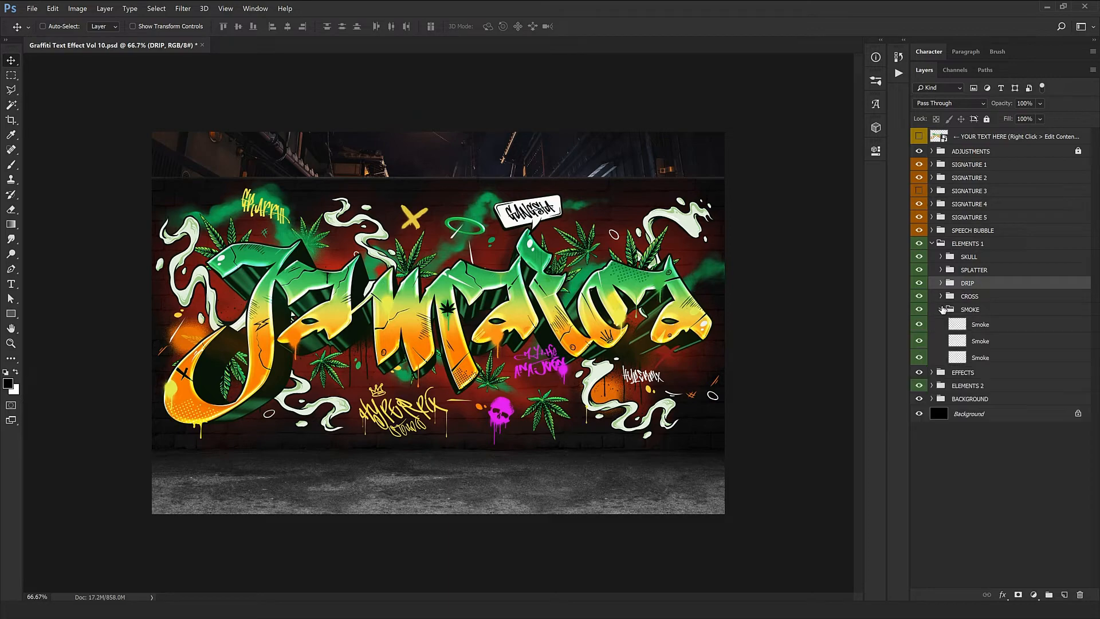
{"action": "left_click", "coordinate": [1008, 325]}
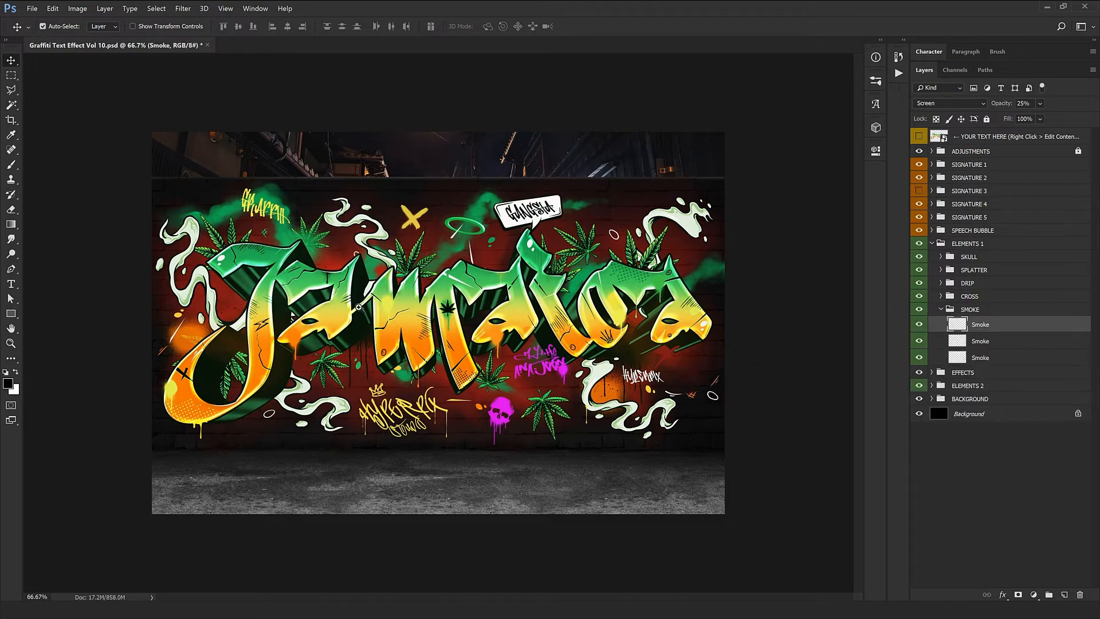
{"action": "scroll", "coordinate": [356, 312], "scroll_direction": "up", "scroll_amount": 1}
{"action": "scroll", "coordinate": [361, 335], "scroll_direction": "up", "scroll_amount": 2}
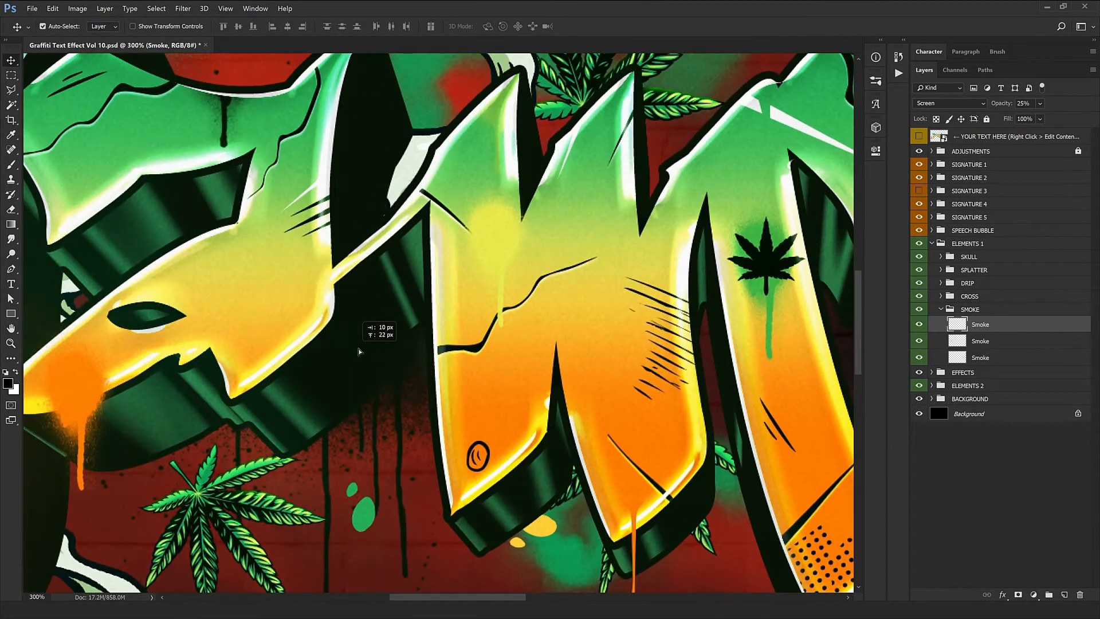
{"action": "scroll", "coordinate": [423, 306], "scroll_direction": "down", "scroll_amount": 3}
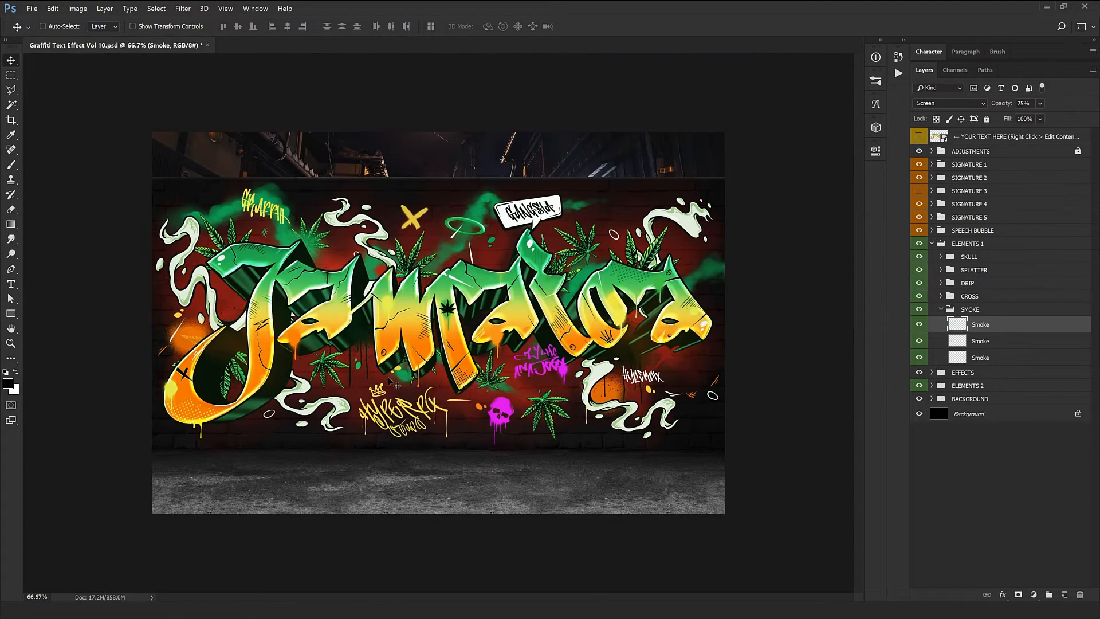
Step: Reposition the second and third Smoke layers of the ELEMENTS 1 SMOKE group over the lettering
{"action": "left_click", "coordinate": [1004, 346]}
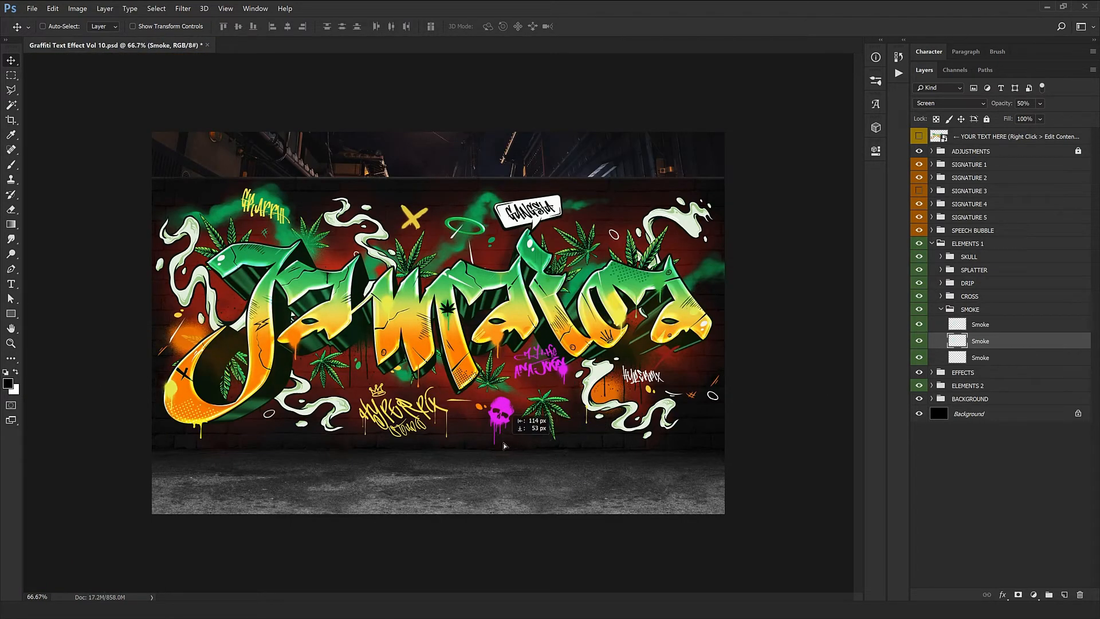
{"action": "left_click_drag", "start_coordinate": [575, 410], "coordinate": [614, 408]}
{"action": "left_click", "coordinate": [1016, 359]}
{"action": "mouse_move", "coordinate": [507, 458]}
{"action": "left_mouse_down"}
{"action": "mouse_move", "coordinate": [515, 450]}
{"action": "mouse_move", "coordinate": [487, 453]}
{"action": "left_mouse_up"}
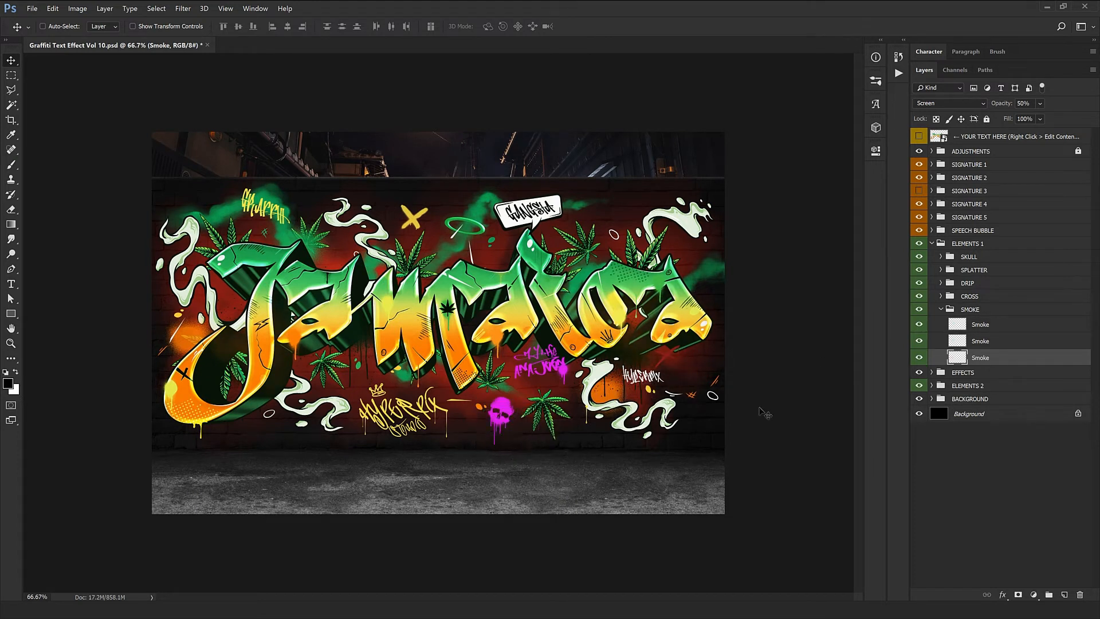
Step: Collapse the SMOKE and ELEMENTS 1 groups and expand the ELEMENTS 2 group
{"action": "left_click", "coordinate": [943, 309]}
{"action": "left_click", "coordinate": [933, 244]}
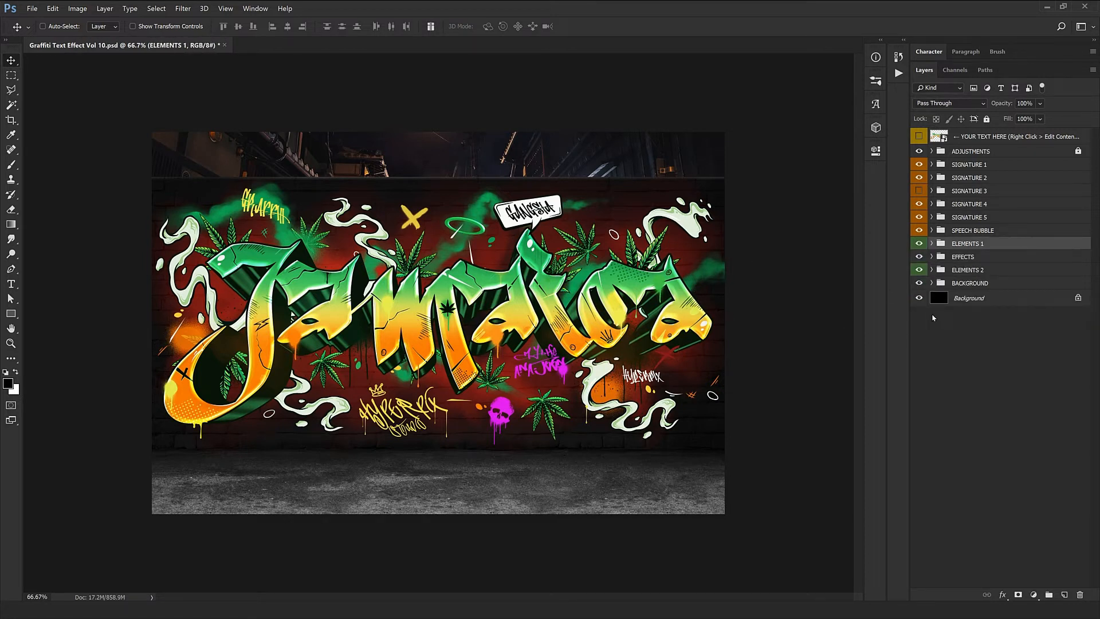
{"action": "left_click", "coordinate": [938, 257]}
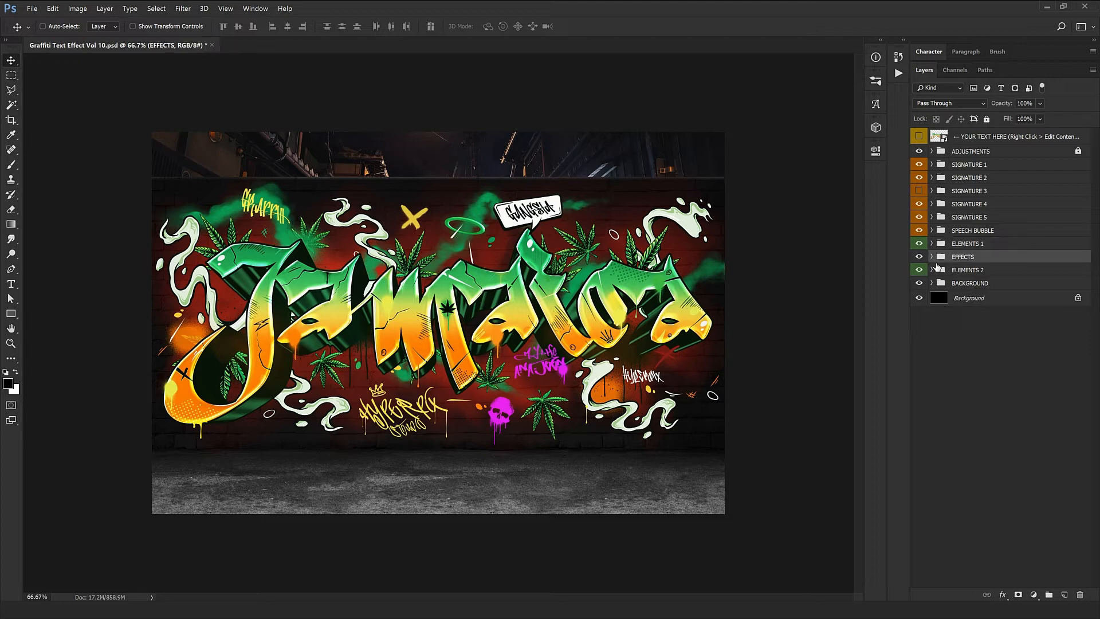
{"action": "left_click", "coordinate": [967, 276]}
{"action": "left_click", "coordinate": [931, 272]}
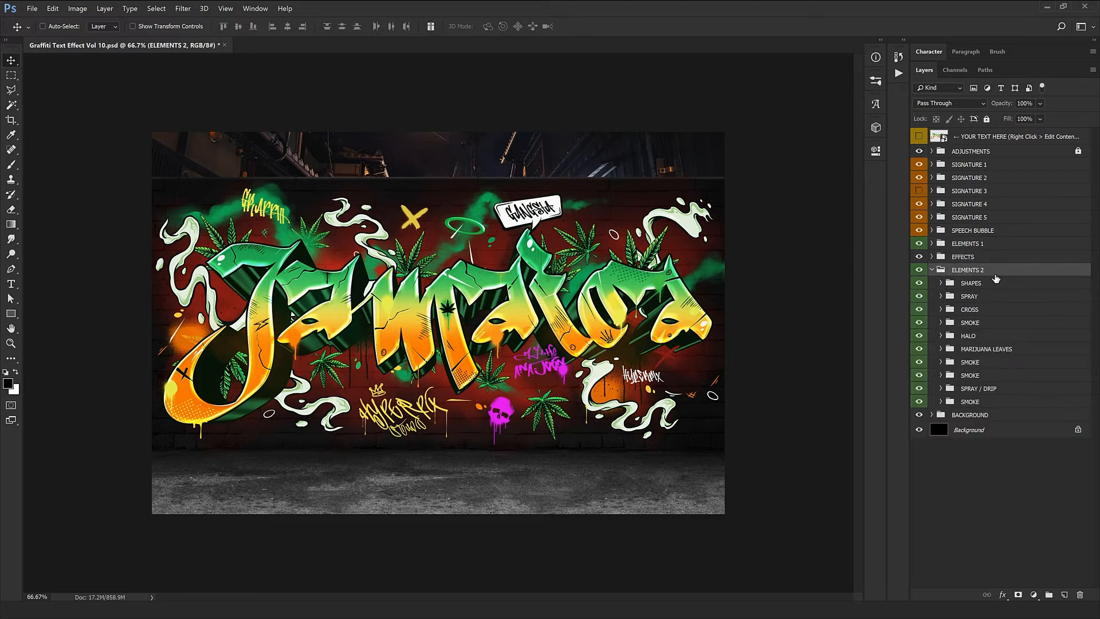
Step: Try moving the entire SHAPES group on the artwork, and undo the move
{"action": "left_click", "coordinate": [994, 283]}
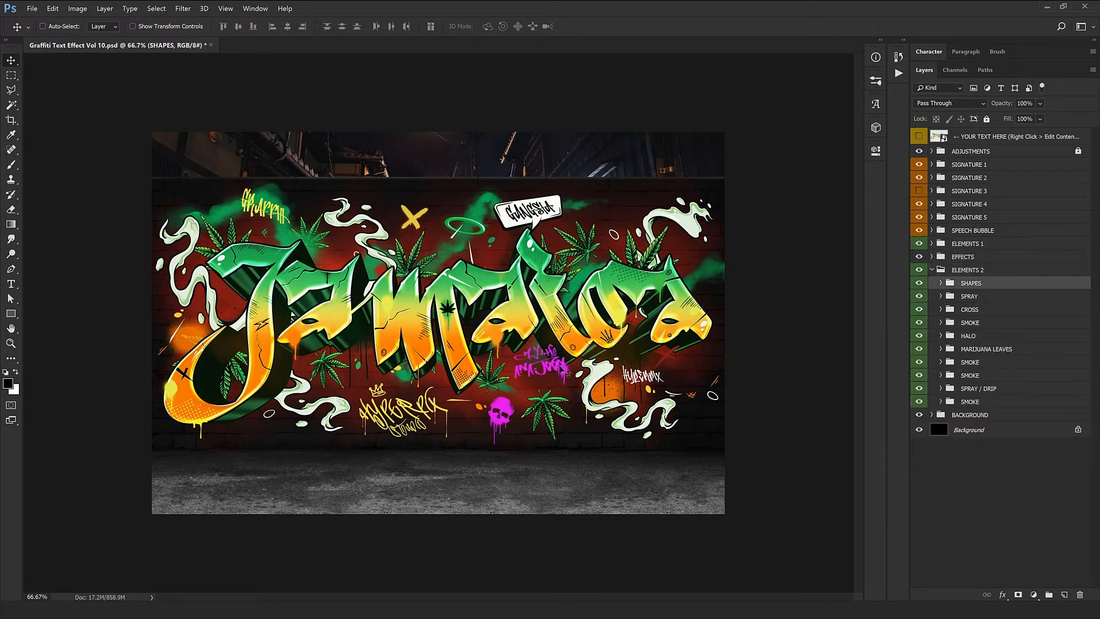
{"action": "left_click_drag", "start_coordinate": [523, 394], "coordinate": [528, 330]}
{"action": "key", "text": "ctrl+z"}
Step: Move the first Shape of the SHAPES group to just left of the letter i's tip and rotate it slightly
{"action": "left_click", "coordinate": [941, 283]}
{"action": "left_click", "coordinate": [981, 299]}
{"action": "left_click_drag", "start_coordinate": [523, 397], "coordinate": [556, 401]}
{"action": "key", "text": "ctrl+t"}
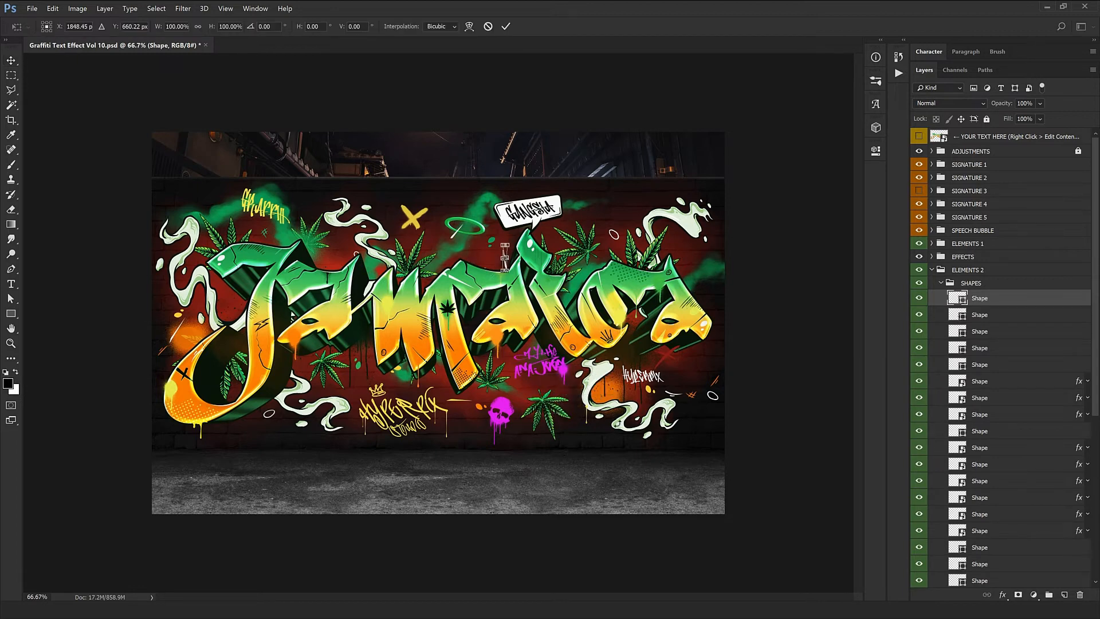
{"action": "left_click_drag", "start_coordinate": [618, 424], "coordinate": [607, 435]}
{"action": "key", "text": "Return"}
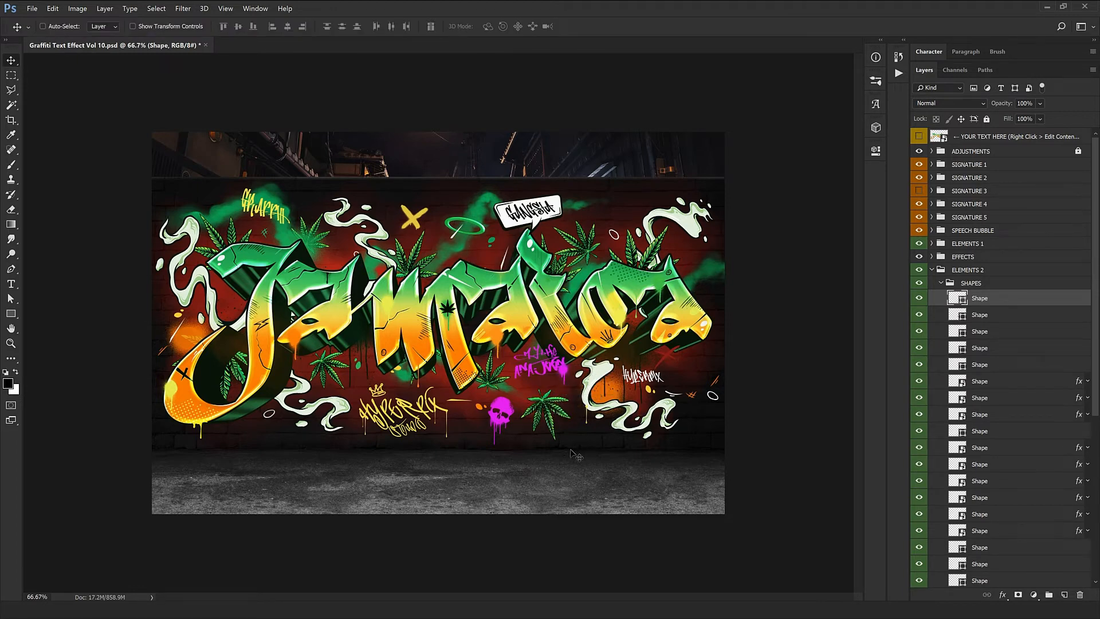
Step: Move the second Shape to the wall's right side below the last letter a, rotating it slightly
{"action": "left_click", "coordinate": [1012, 320]}
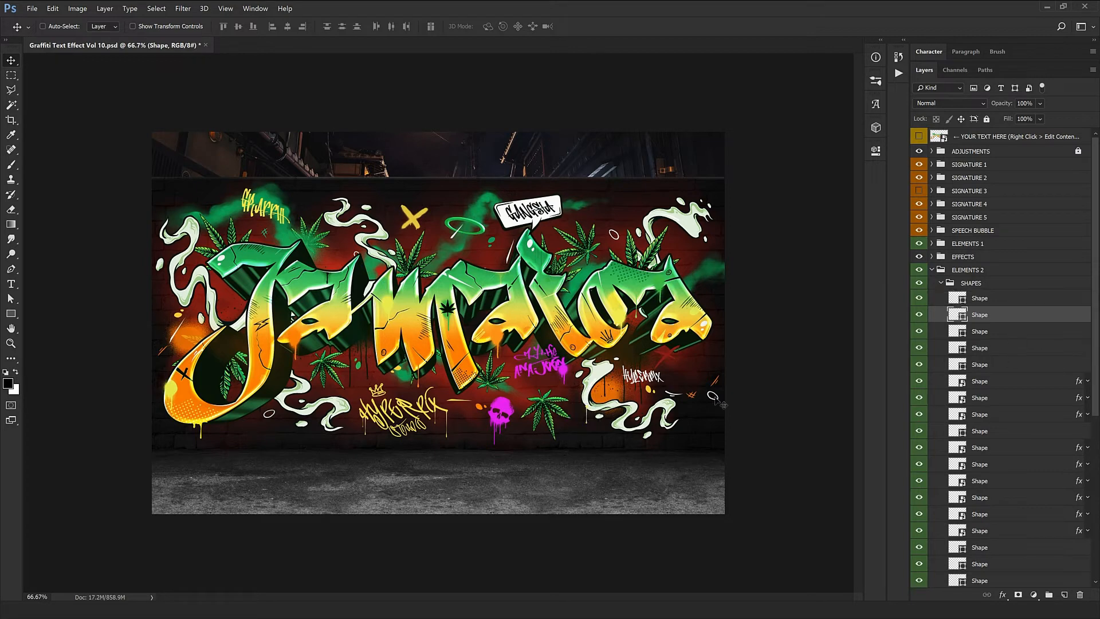
{"action": "left_click_drag", "start_coordinate": [480, 449], "coordinate": [723, 456]}
{"action": "key", "text": "ctrl+t"}
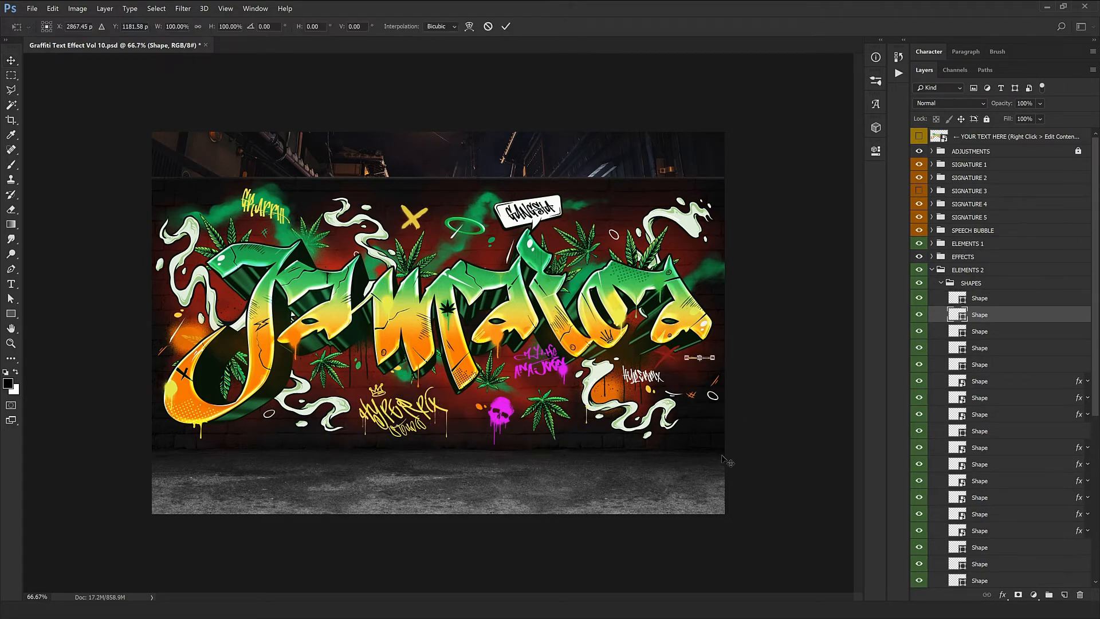
{"action": "left_click_drag", "start_coordinate": [761, 381], "coordinate": [763, 381]}
{"action": "key", "text": "Return"}
{"action": "left_click_drag", "start_coordinate": [711, 445], "coordinate": [719, 428]}
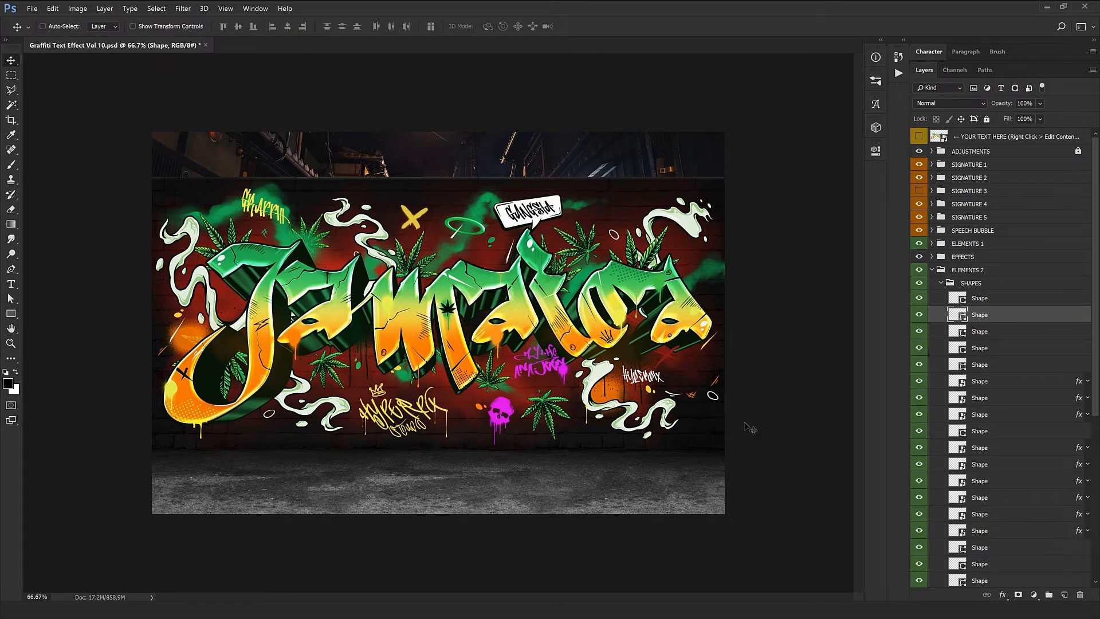
Step: Reposition the third, fourth, fifth and sixth Shape layers of the SHAPES group around the lettering
{"action": "left_click", "coordinate": [997, 334]}
{"action": "left_click_drag", "start_coordinate": [610, 457], "coordinate": [284, 566]}
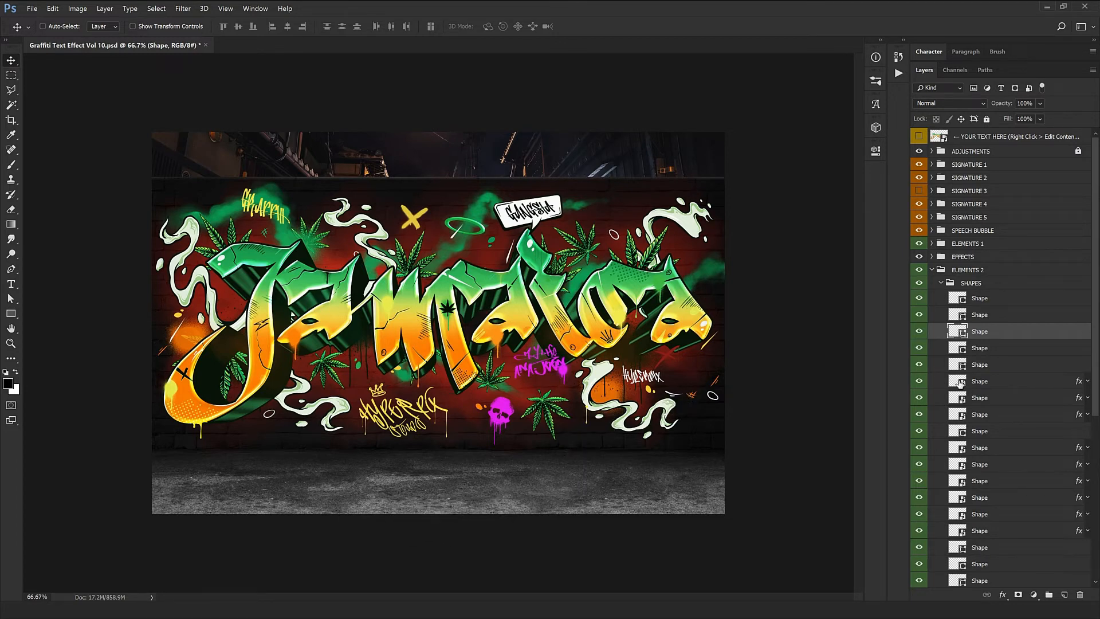
{"action": "left_click", "coordinate": [993, 349]}
{"action": "left_click_drag", "start_coordinate": [401, 477], "coordinate": [395, 532]}
{"action": "left_click", "coordinate": [1007, 367]}
{"action": "left_click_drag", "start_coordinate": [483, 438], "coordinate": [567, 435]}
{"action": "left_click", "coordinate": [965, 383]}
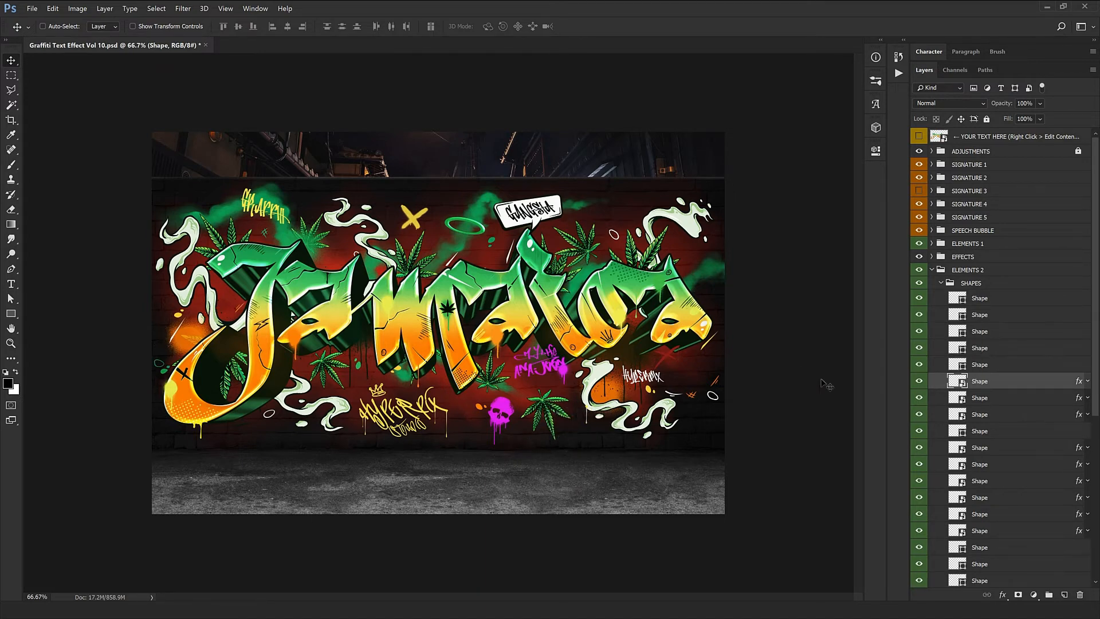
Step: Reposition the three Spray layers of the SPRAY group in ELEMENTS 2 behind the lettering
{"action": "left_click", "coordinate": [941, 283]}
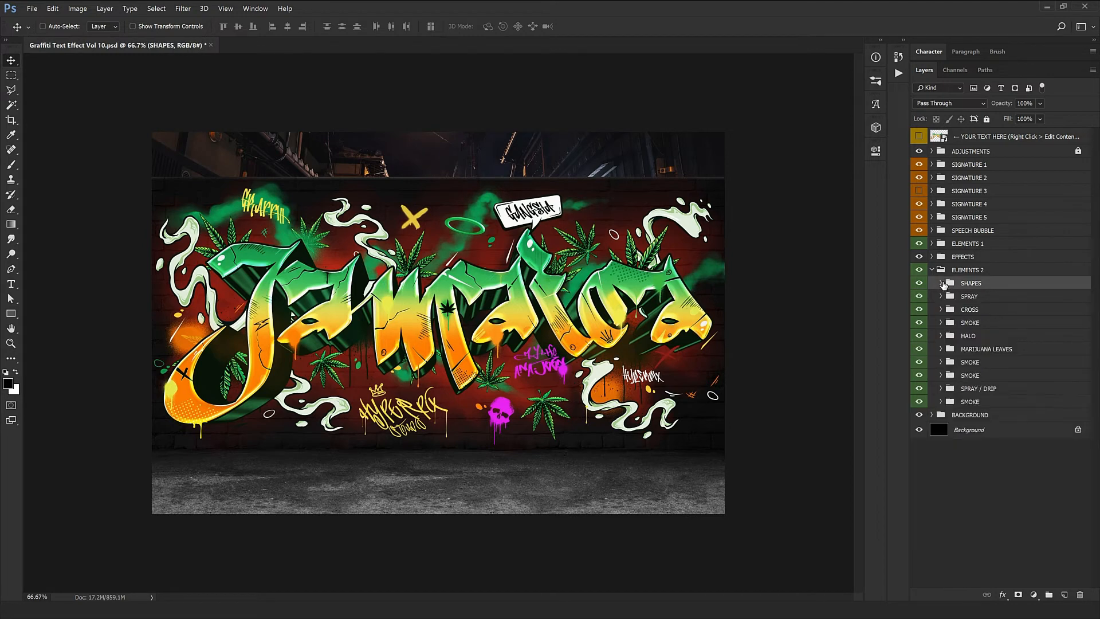
{"action": "left_click", "coordinate": [961, 298]}
{"action": "left_click", "coordinate": [941, 296]}
{"action": "left_click", "coordinate": [974, 311]}
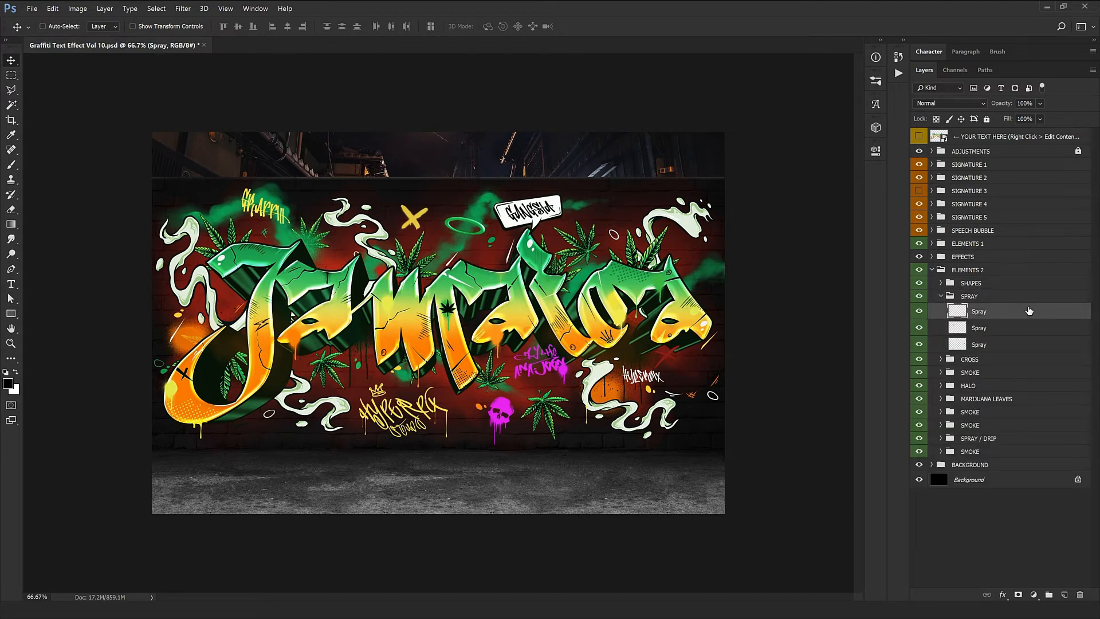
{"action": "mouse_move", "coordinate": [201, 320]}
{"action": "left_mouse_down"}
{"action": "mouse_move", "coordinate": [268, 393]}
{"action": "mouse_move", "coordinate": [292, 379]}
{"action": "mouse_move", "coordinate": [309, 395]}
{"action": "mouse_move", "coordinate": [316, 385]}
{"action": "left_mouse_up"}
{"action": "left_click", "coordinate": [990, 334]}
{"action": "mouse_move", "coordinate": [483, 430]}
{"action": "left_mouse_down"}
{"action": "mouse_move", "coordinate": [569, 474]}
{"action": "mouse_move", "coordinate": [604, 481]}
{"action": "mouse_move", "coordinate": [612, 461]}
{"action": "left_mouse_up"}
{"action": "left_click", "coordinate": [994, 344]}
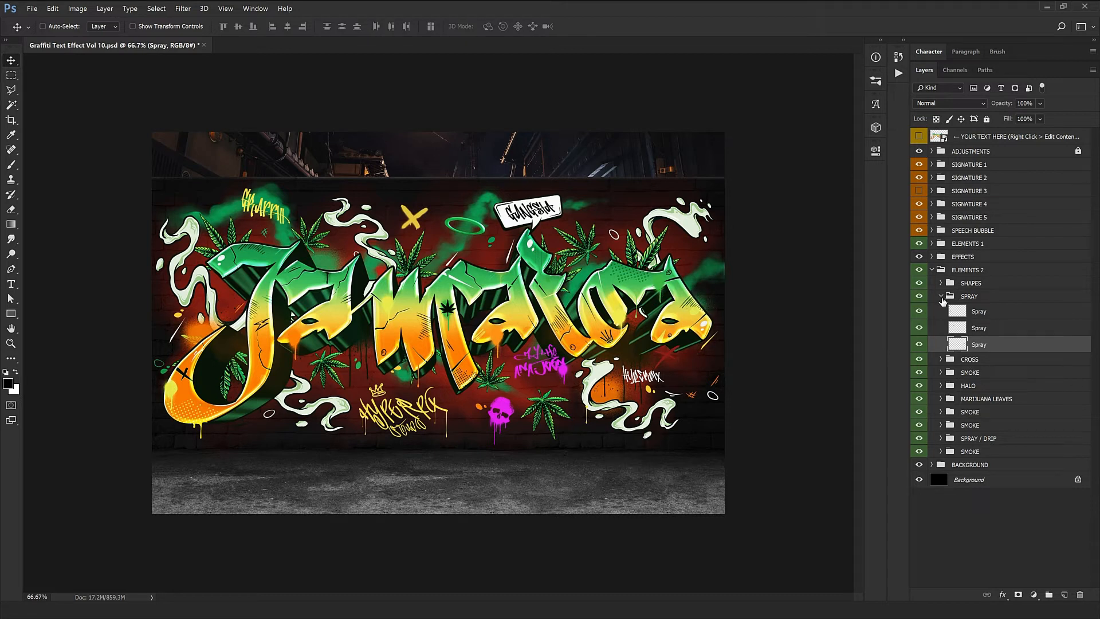
Step: Move the yellow Cross of the ELEMENTS 2 CROSS group slightly right, closer to the green halo
{"action": "left_click", "coordinate": [946, 297]}
{"action": "left_click", "coordinate": [941, 296]}
{"action": "left_click", "coordinate": [941, 310]}
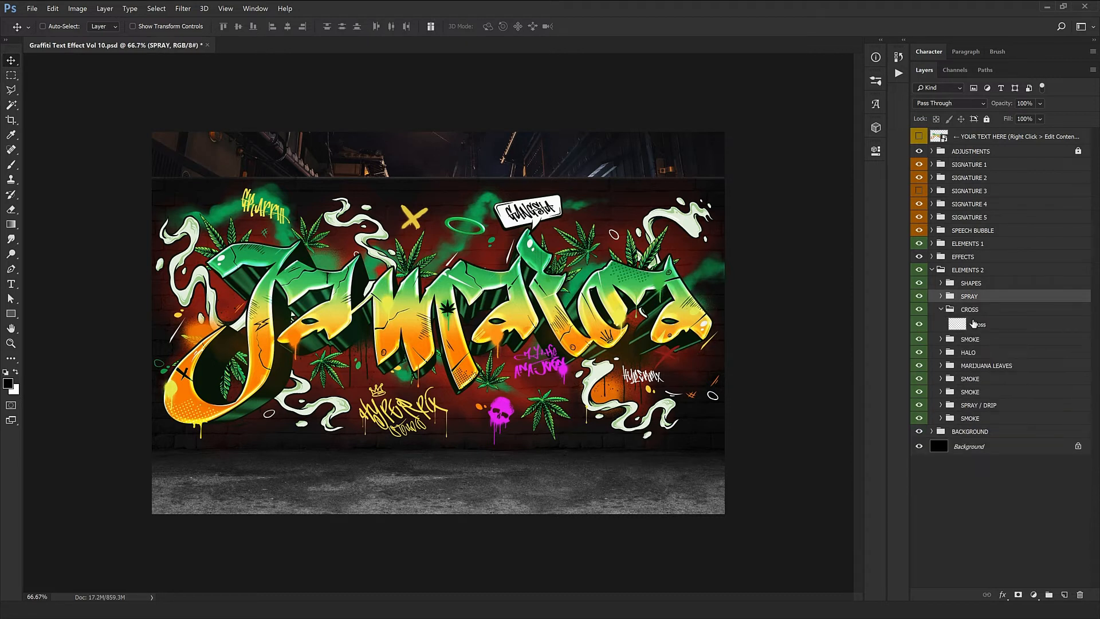
{"action": "left_click", "coordinate": [979, 325]}
{"action": "left_click_drag", "start_coordinate": [508, 455], "coordinate": [510, 466]}
{"action": "left_click_drag", "start_coordinate": [497, 288], "coordinate": [489, 287]}
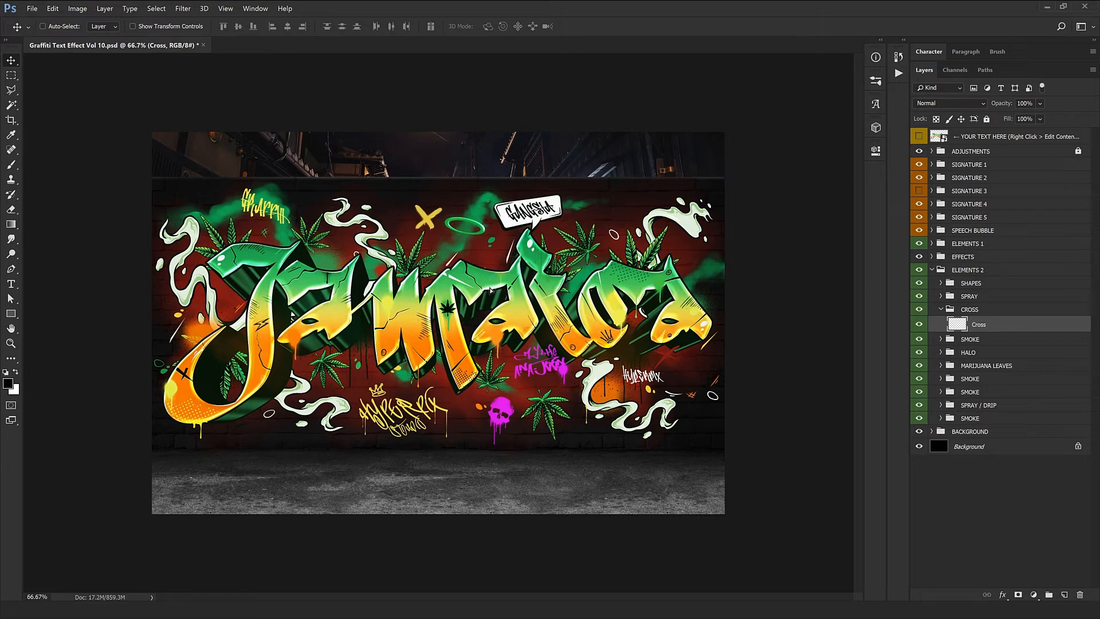
{"action": "left_click_drag", "start_coordinate": [518, 414], "coordinate": [512, 414]}
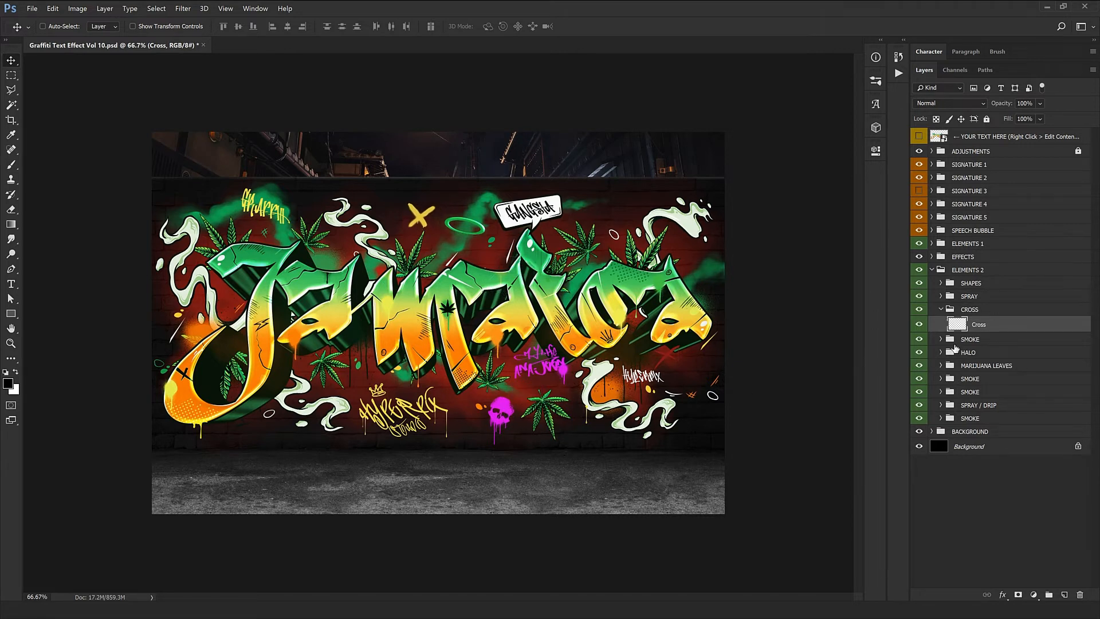
Step: Reposition the first three Smoke layers of the SMOKE group below CROSS around the lettering
{"action": "left_click", "coordinate": [940, 309]}
{"action": "left_click", "coordinate": [940, 322]}
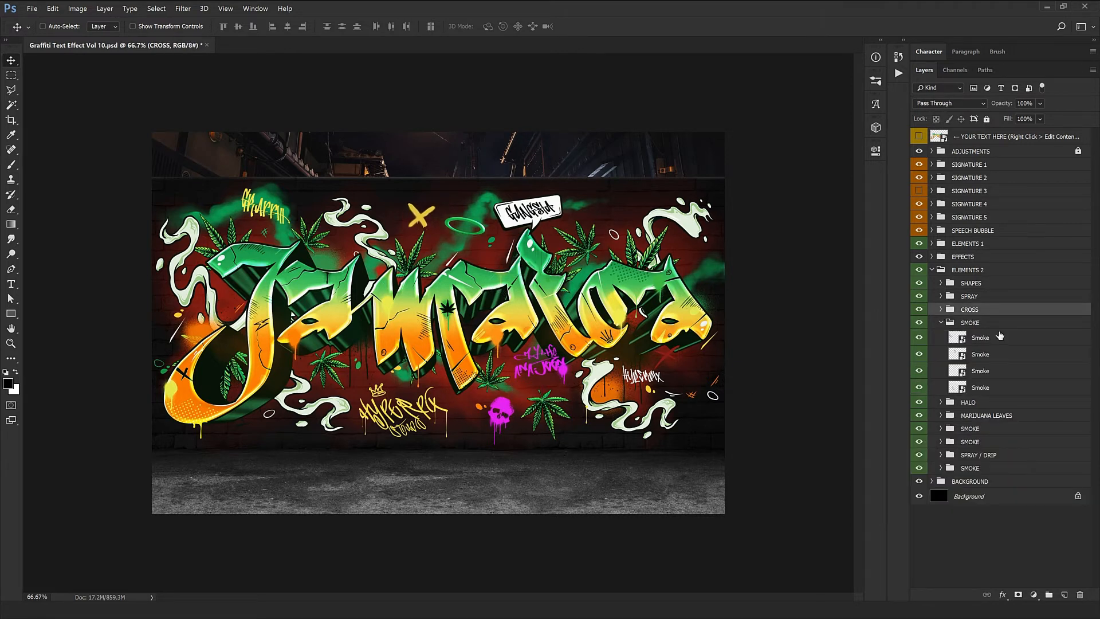
{"action": "left_click", "coordinate": [980, 337]}
{"action": "left_click_drag", "start_coordinate": [530, 506], "coordinate": [560, 480]}
{"action": "mouse_move", "coordinate": [265, 332]}
{"action": "left_mouse_down"}
{"action": "mouse_move", "coordinate": [254, 325]}
{"action": "mouse_move", "coordinate": [265, 346]}
{"action": "left_mouse_up"}
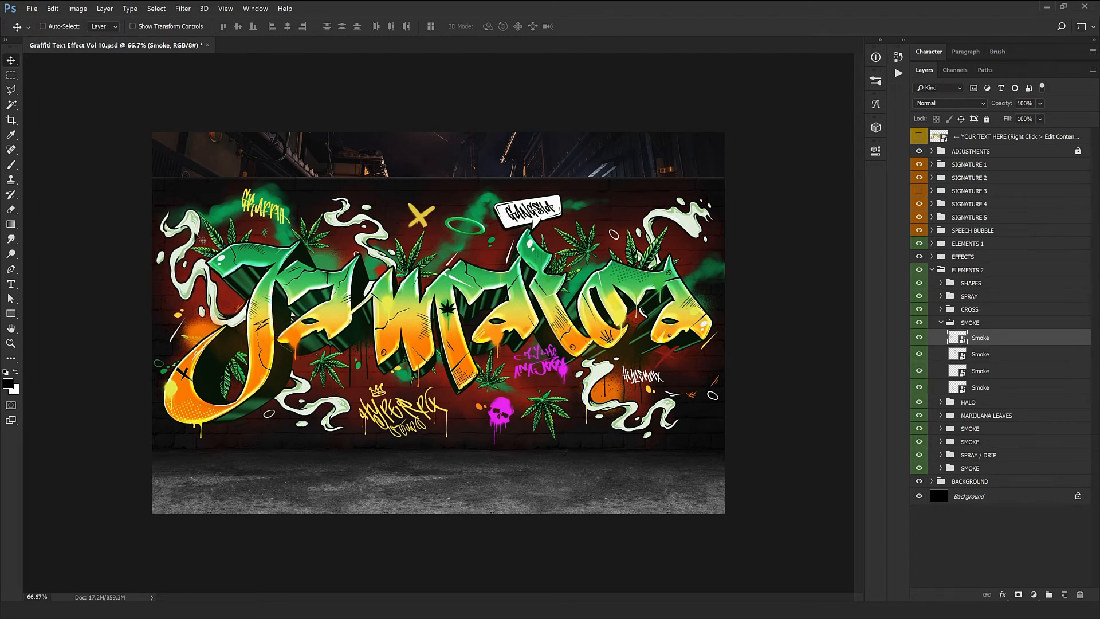
{"action": "left_click", "coordinate": [1013, 357]}
{"action": "mouse_move", "coordinate": [580, 404]}
{"action": "left_mouse_down"}
{"action": "mouse_move", "coordinate": [551, 404]}
{"action": "mouse_move", "coordinate": [564, 405]}
{"action": "left_mouse_up"}
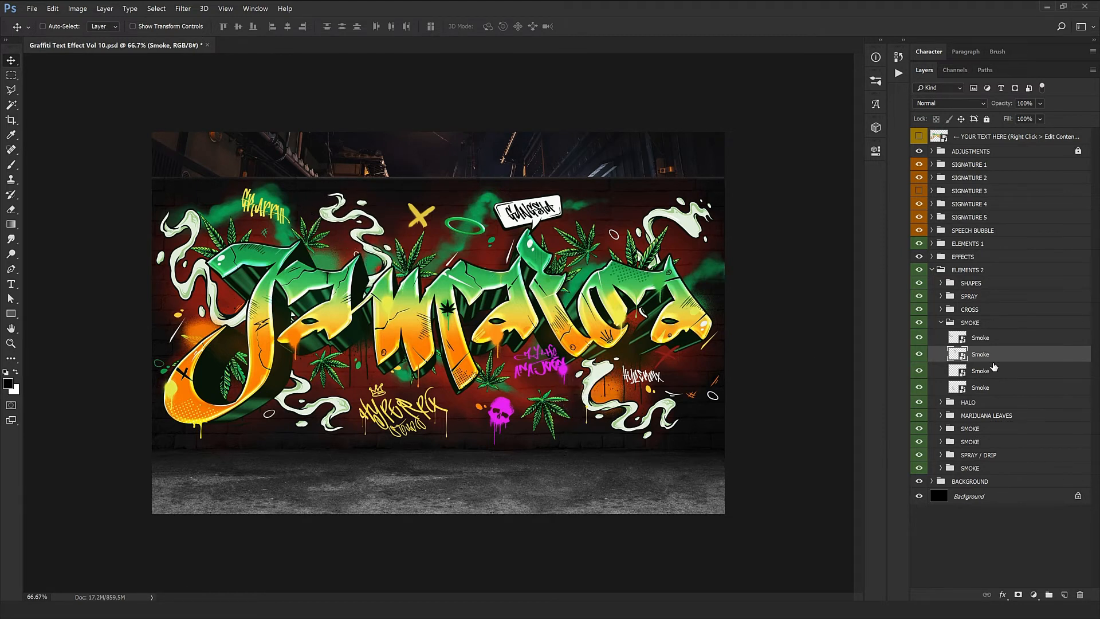
{"action": "left_click", "coordinate": [1015, 372]}
{"action": "left_click_drag", "start_coordinate": [696, 415], "coordinate": [701, 430]}
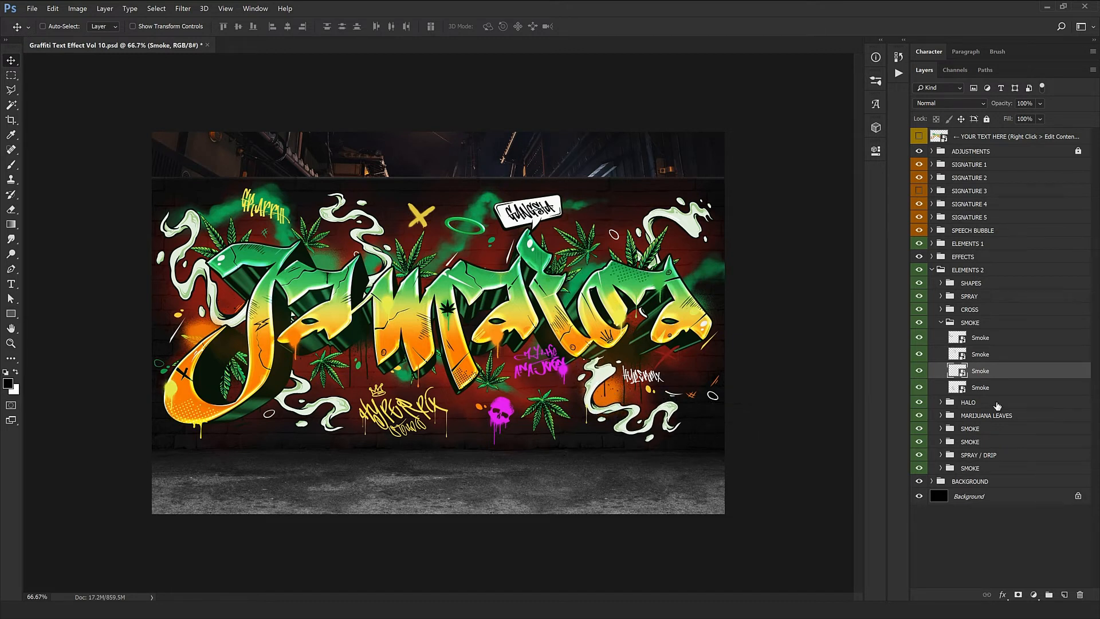
{"action": "left_click", "coordinate": [919, 322]}
{"action": "left_click", "coordinate": [940, 326]}
{"action": "left_click", "coordinate": [940, 323]}
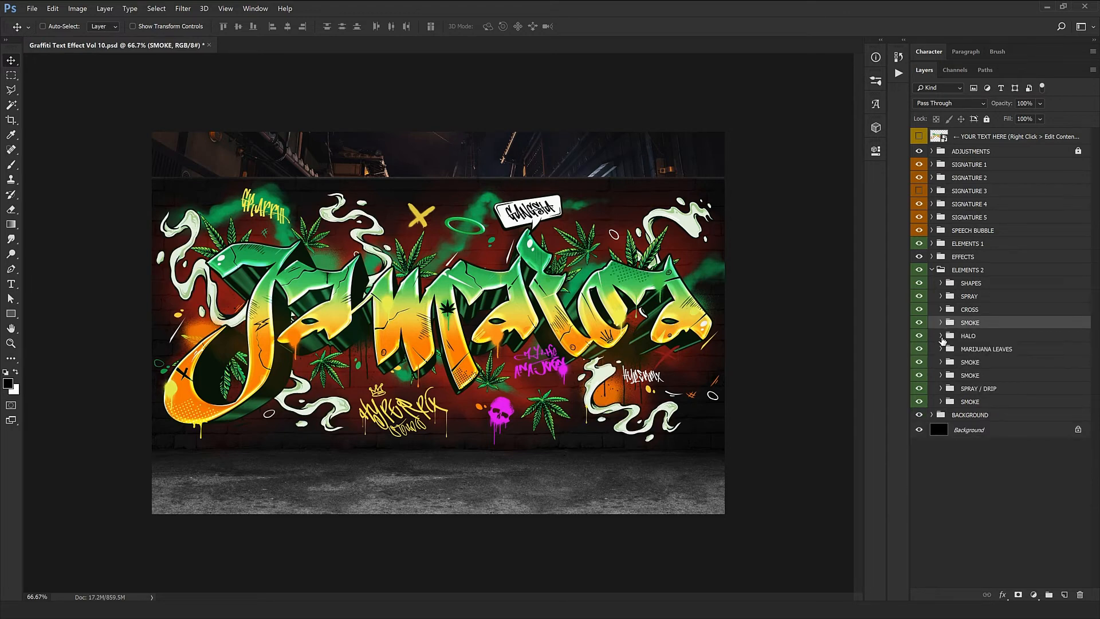
Step: Move the green Halo of the HALO group down so it sits just above the middle letters
{"action": "left_click", "coordinate": [941, 335]}
{"action": "left_click", "coordinate": [978, 351]}
{"action": "left_click_drag", "start_coordinate": [622, 396], "coordinate": [540, 446]}
{"action": "left_click_drag", "start_coordinate": [526, 358], "coordinate": [545, 372]}
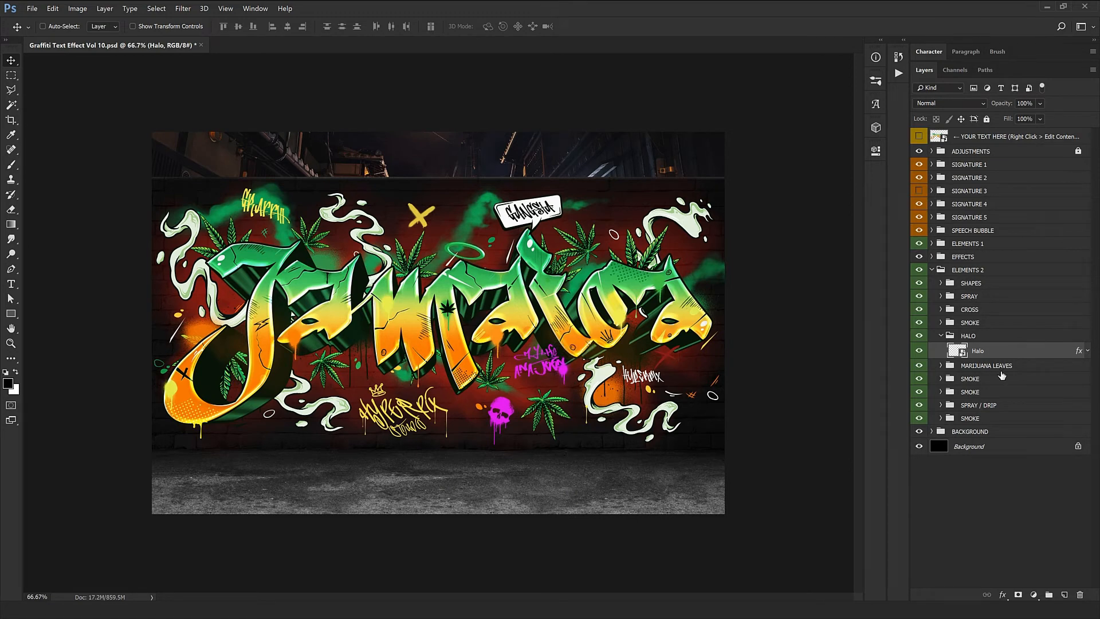
Step: Reposition three of the upper Leaves layers in the MARIJUANA LEAVES group behind the lettering
{"action": "left_click", "coordinate": [941, 366]}
{"action": "left_click", "coordinate": [941, 335]}
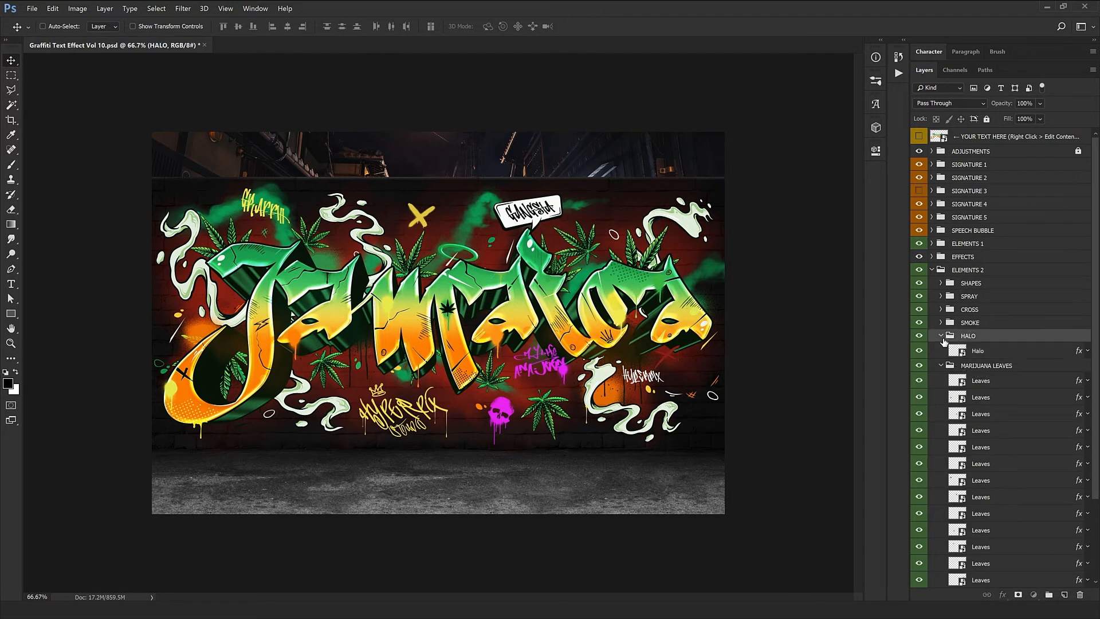
{"action": "left_click", "coordinate": [980, 381]}
{"action": "left_click_drag", "start_coordinate": [446, 441], "coordinate": [458, 400]}
{"action": "left_click", "coordinate": [1014, 398]}
{"action": "left_click_drag", "start_coordinate": [604, 498], "coordinate": [653, 521]}
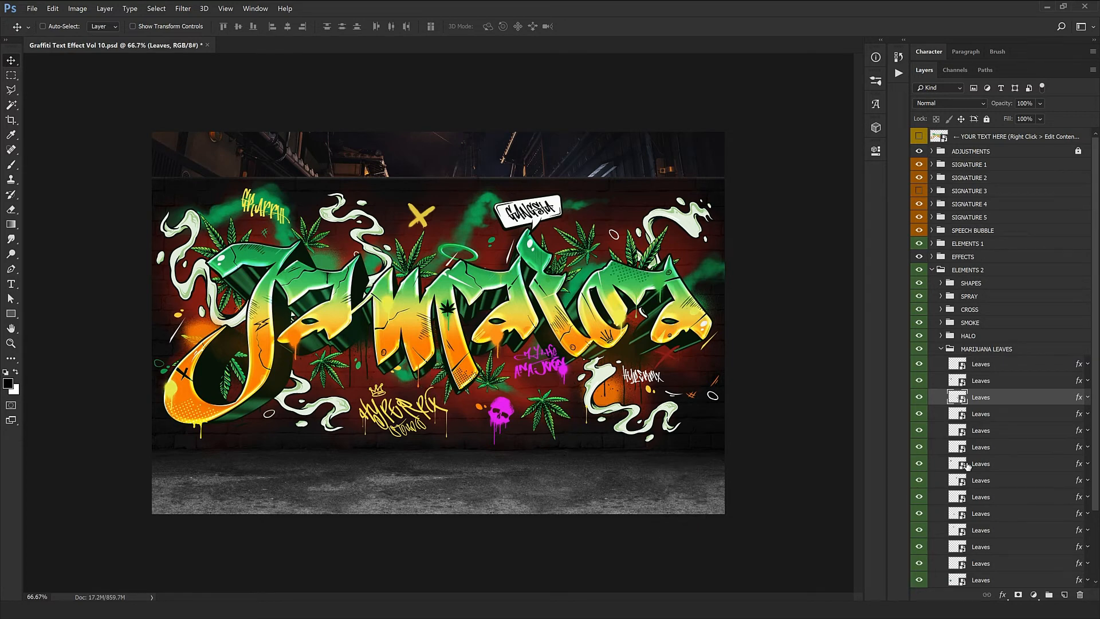
{"action": "left_click", "coordinate": [1014, 417]}
{"action": "left_click_drag", "start_coordinate": [651, 455], "coordinate": [636, 520]}
Step: Move the leaves beside the magenta skull beneath the last letter a, and tuck the leaves below the first a closer behind it
{"action": "right_click", "coordinate": [558, 408]}
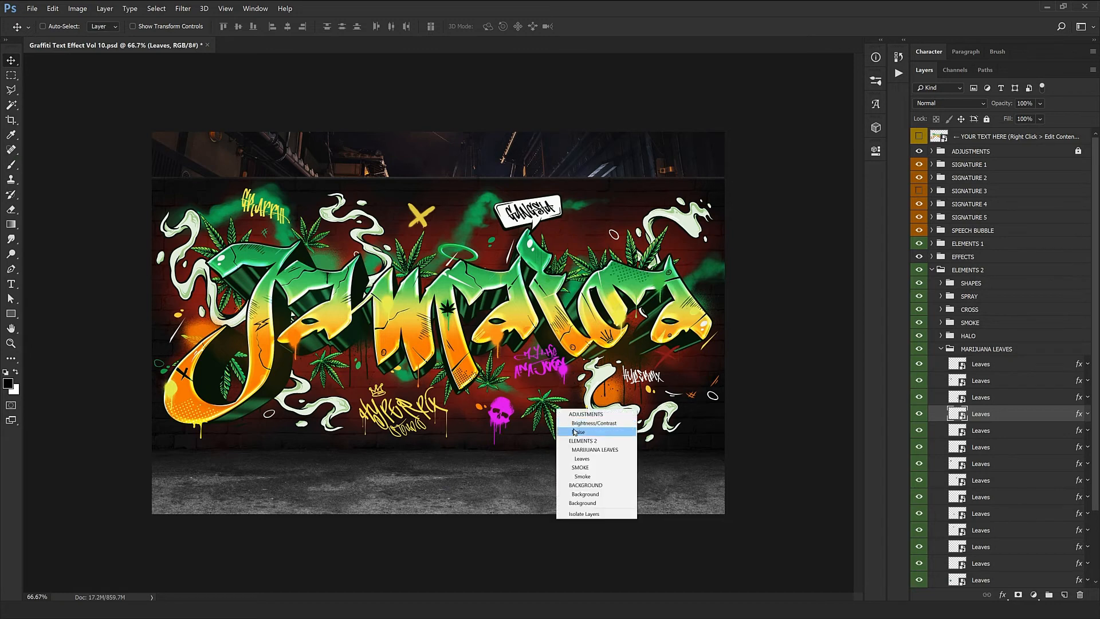
{"action": "left_click", "coordinate": [590, 458]}
{"action": "left_click_drag", "start_coordinate": [585, 486], "coordinate": [717, 454]}
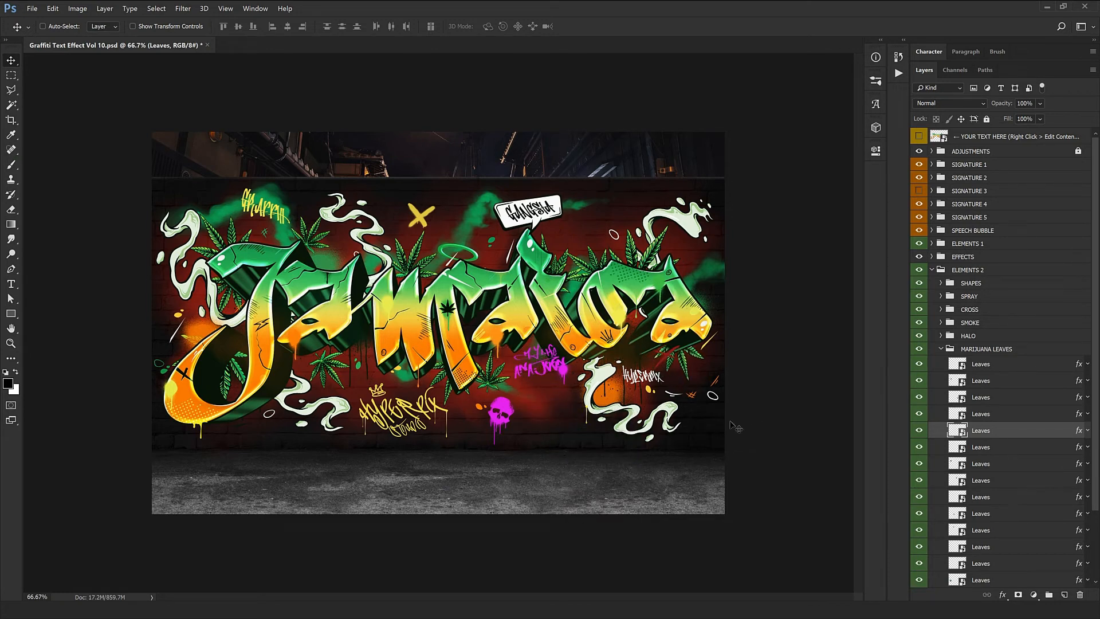
{"action": "right_click", "coordinate": [329, 361]}
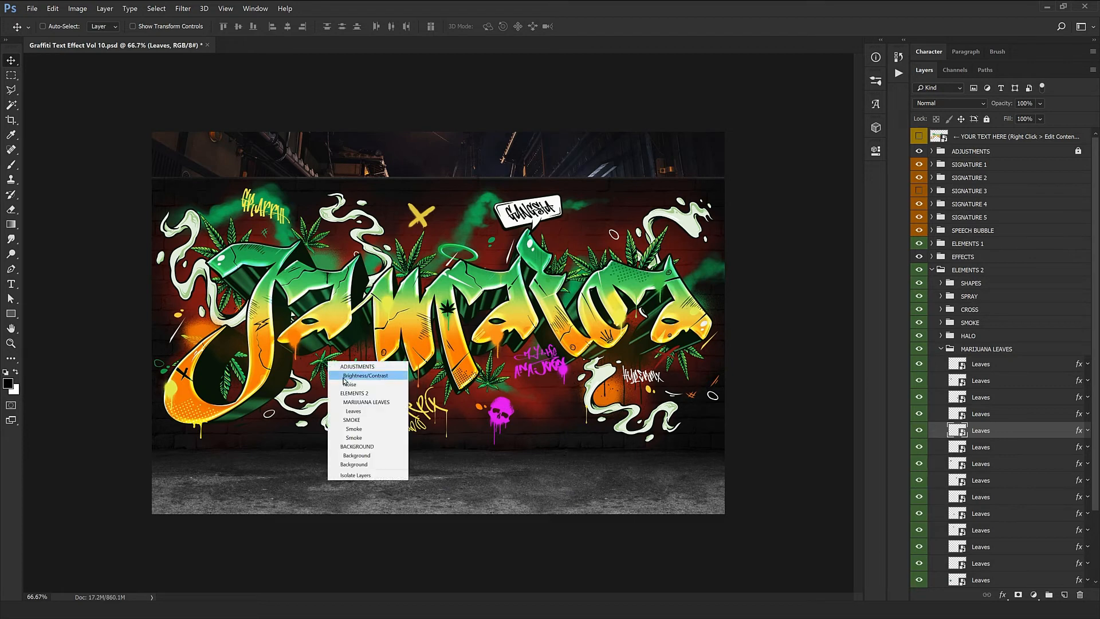
{"action": "left_click", "coordinate": [370, 428]}
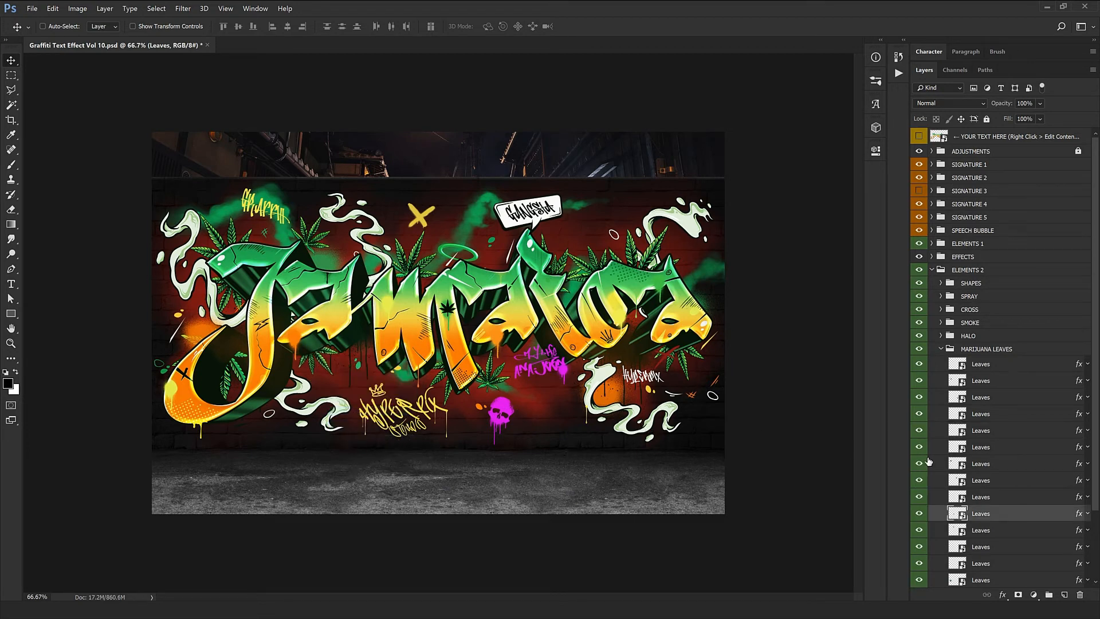
{"action": "left_click", "coordinate": [943, 350]}
Step: Shift the white Smoke of the SMOKE group below MARIJUANA LEAVES left, above the last two letters
{"action": "left_click", "coordinate": [970, 363]}
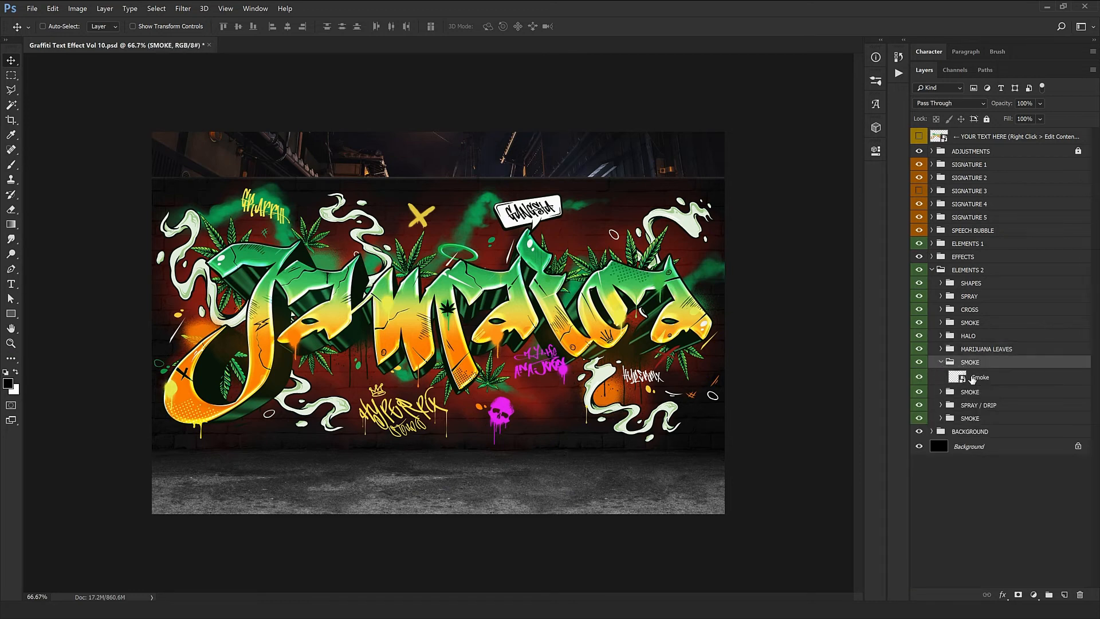
{"action": "left_click", "coordinate": [972, 378]}
{"action": "left_click_drag", "start_coordinate": [667, 250], "coordinate": [694, 282]}
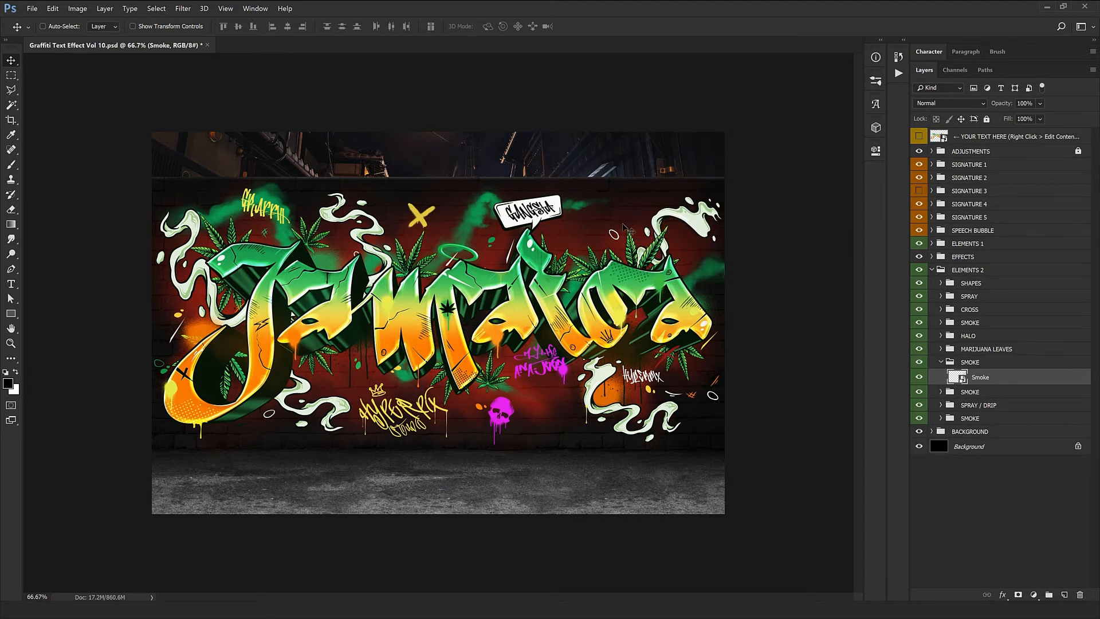
{"action": "left_click_drag", "start_coordinate": [687, 258], "coordinate": [652, 253]}
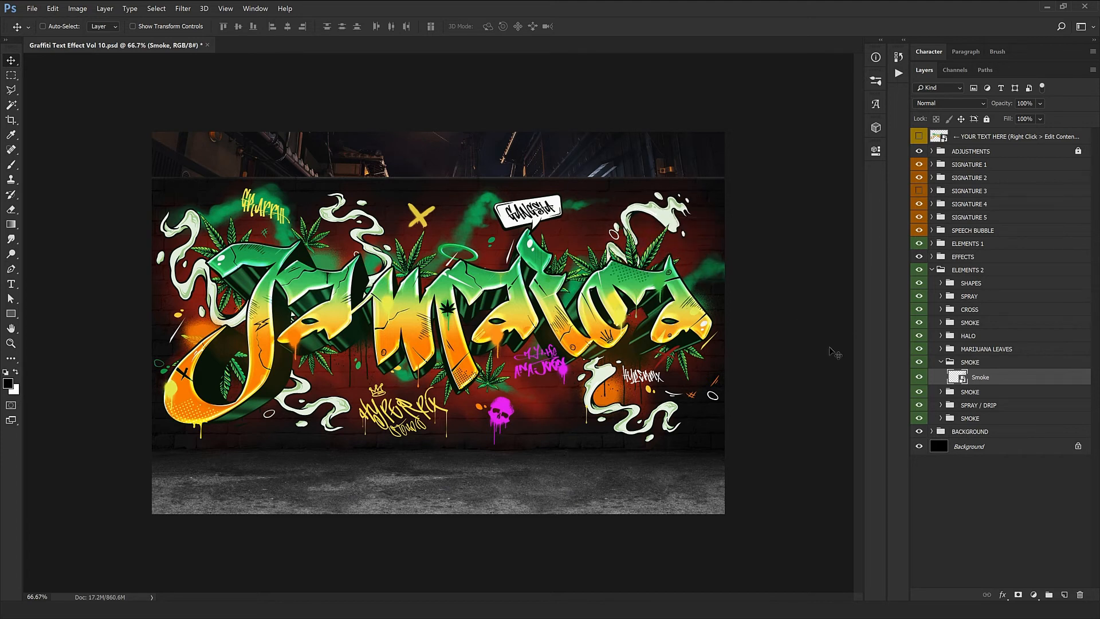
{"action": "left_click", "coordinate": [946, 367]}
Step: Try moving the first two green Smoke layers of the SMOKE group above SPRAY / DRIP, undoing the last move
{"action": "left_click", "coordinate": [941, 393]}
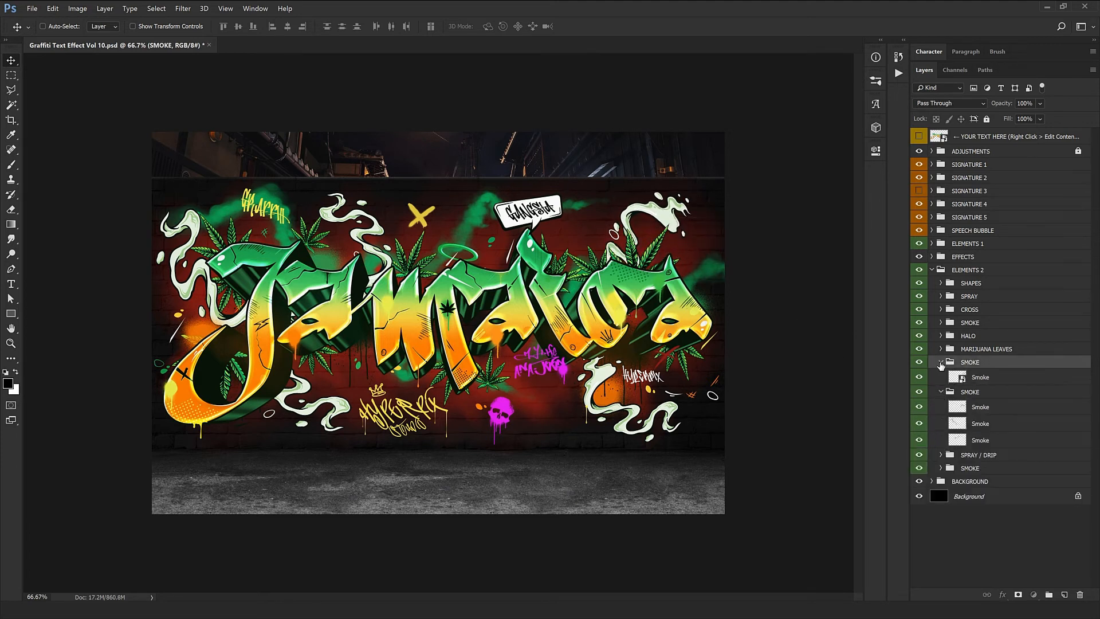
{"action": "left_click", "coordinate": [941, 364]}
{"action": "left_click", "coordinate": [985, 396]}
{"action": "left_click_drag", "start_coordinate": [601, 423], "coordinate": [570, 399]}
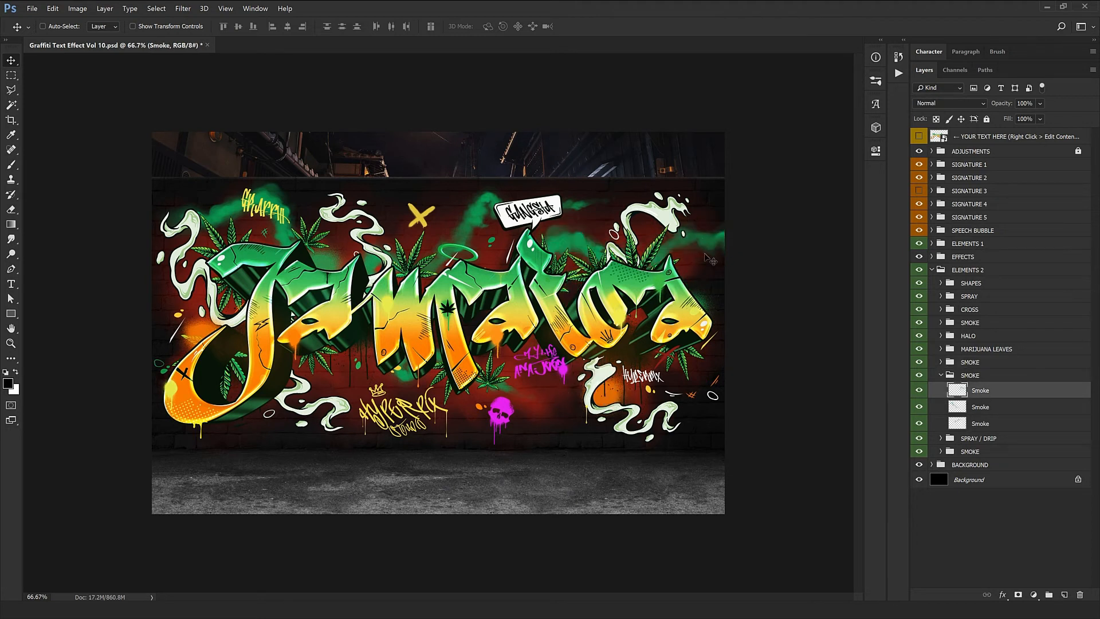
{"action": "left_click", "coordinate": [993, 407]}
{"action": "mouse_move", "coordinate": [140, 338]}
{"action": "left_mouse_down"}
{"action": "mouse_move", "coordinate": [278, 411]}
{"action": "mouse_move", "coordinate": [146, 358]}
{"action": "left_mouse_up"}
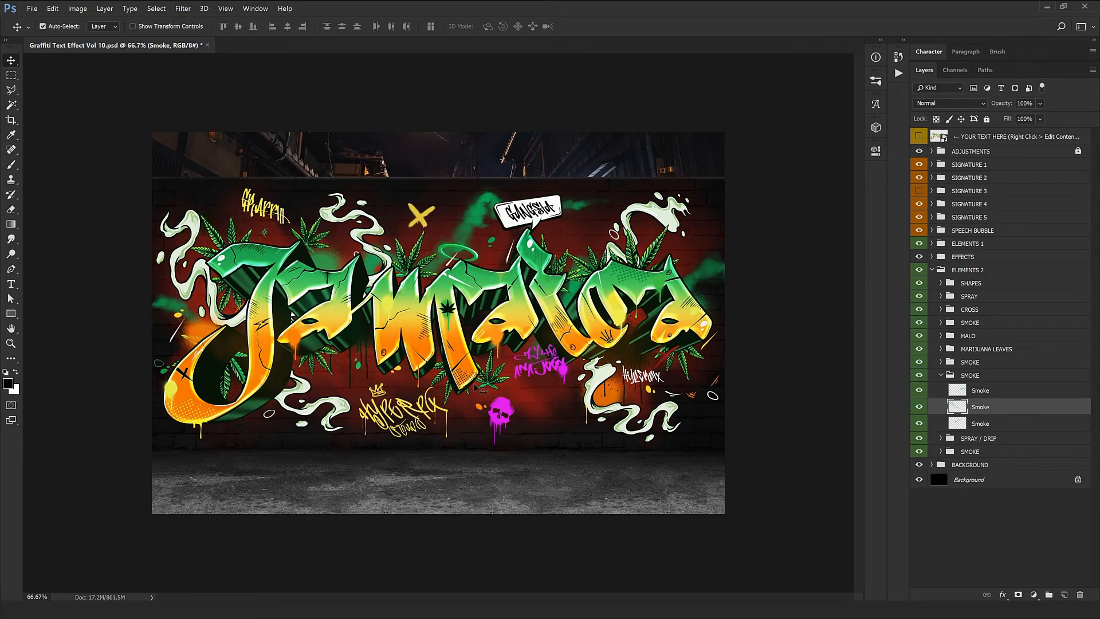
{"action": "key", "text": "ctrl+z"}
{"action": "left_click", "coordinate": [955, 372]}
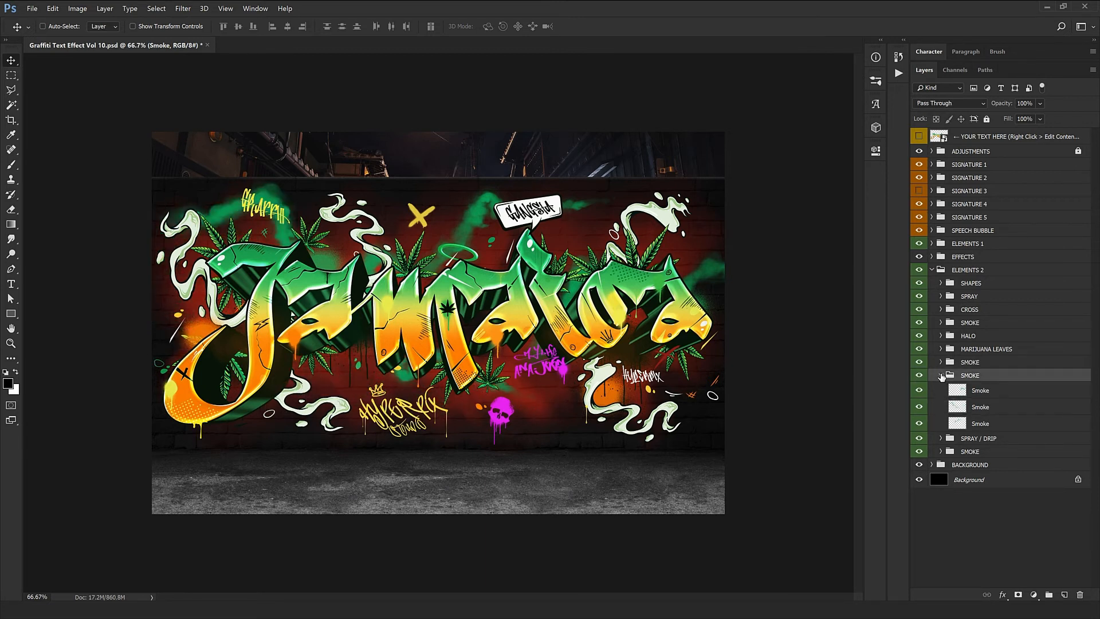
{"action": "left_click", "coordinate": [941, 376]}
Step: Reposition the three Drips layers of the SPRAY / DRIP group beneath the letters
{"action": "left_click", "coordinate": [940, 389]}
{"action": "left_click", "coordinate": [979, 404]}
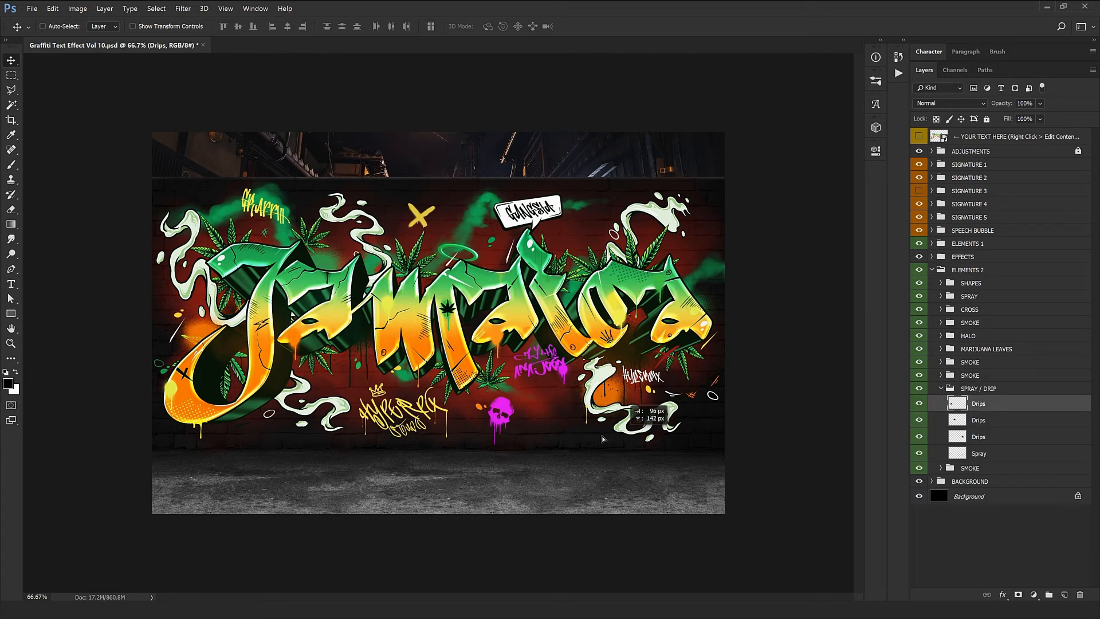
{"action": "left_click_drag", "start_coordinate": [402, 409], "coordinate": [358, 417]}
{"action": "left_click_drag", "start_coordinate": [213, 369], "coordinate": [279, 336]}
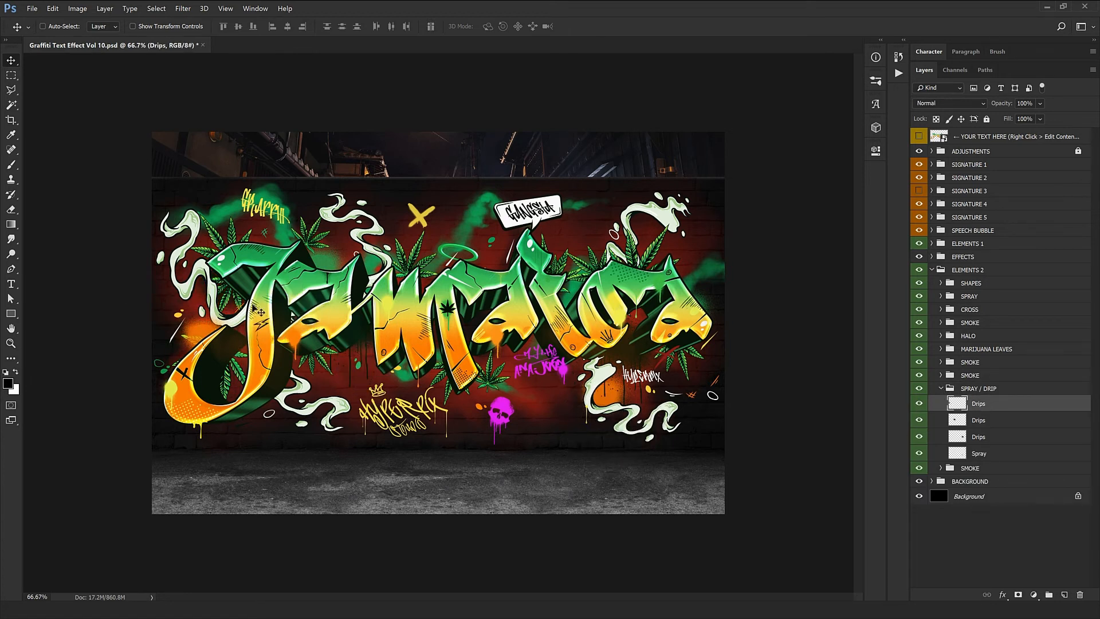
{"action": "left_click", "coordinate": [1000, 422]}
{"action": "mouse_move", "coordinate": [679, 486]}
{"action": "left_mouse_down"}
{"action": "mouse_move", "coordinate": [708, 471]}
{"action": "mouse_move", "coordinate": [669, 497]}
{"action": "mouse_move", "coordinate": [679, 487]}
{"action": "left_mouse_up"}
{"action": "left_click_drag", "start_coordinate": [428, 389], "coordinate": [416, 386]}
{"action": "left_click", "coordinate": [976, 437]}
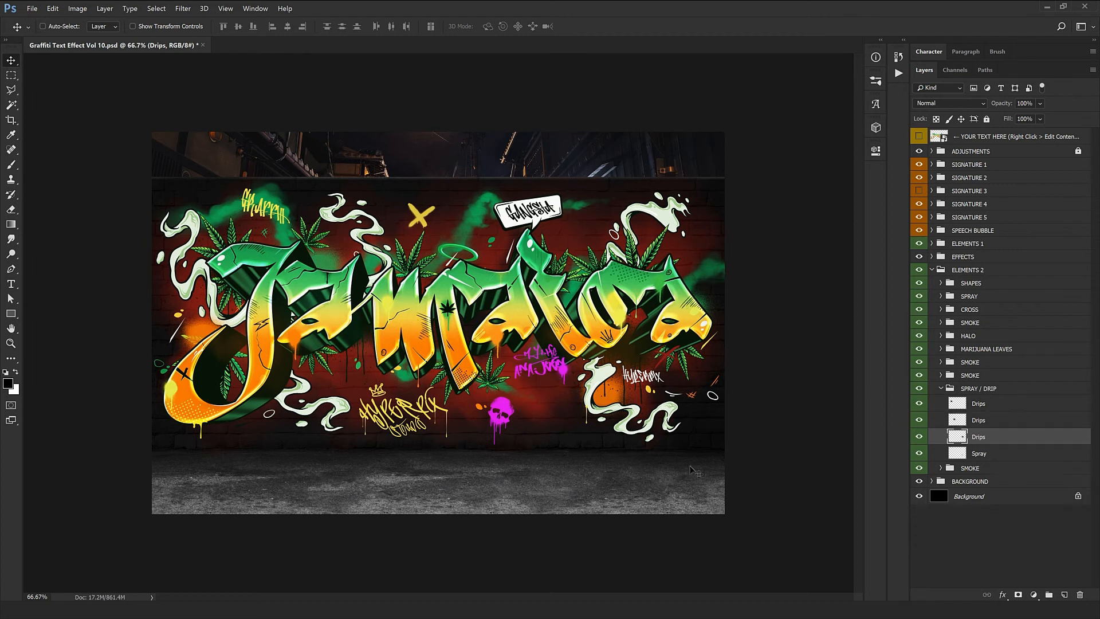
Step: Move the orange Spray of the SPRAY / DRIP group up and right, closer beneath the last two letters
{"action": "left_click", "coordinate": [996, 454]}
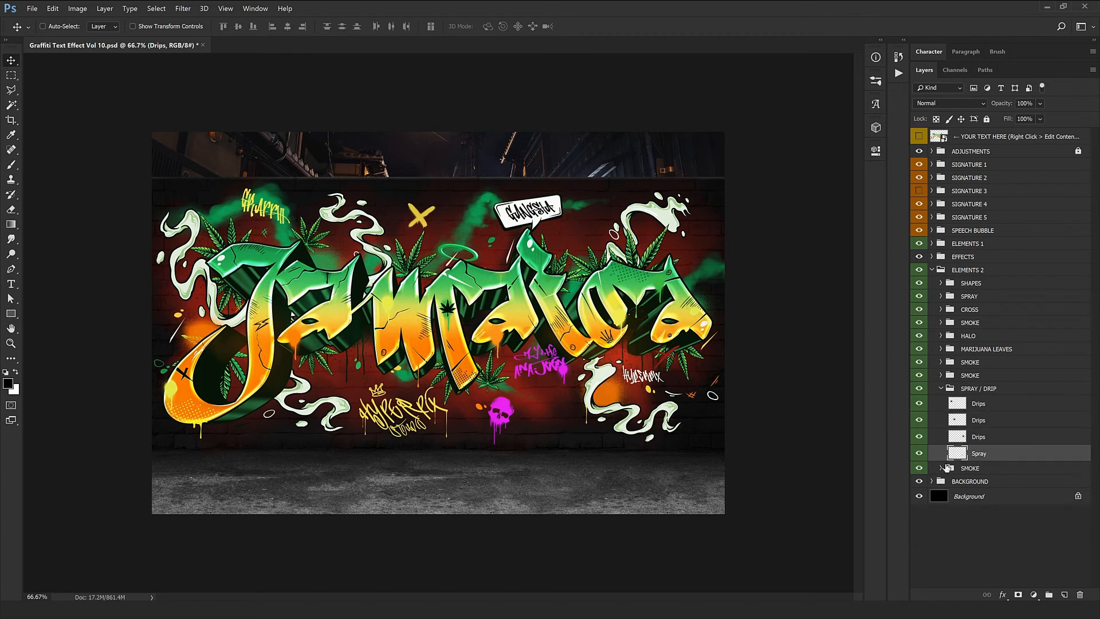
{"action": "mouse_move", "coordinate": [635, 367]}
{"action": "left_mouse_down"}
{"action": "mouse_move", "coordinate": [642, 499]}
{"action": "mouse_move", "coordinate": [674, 461]}
{"action": "mouse_move", "coordinate": [670, 451]}
{"action": "left_mouse_up"}
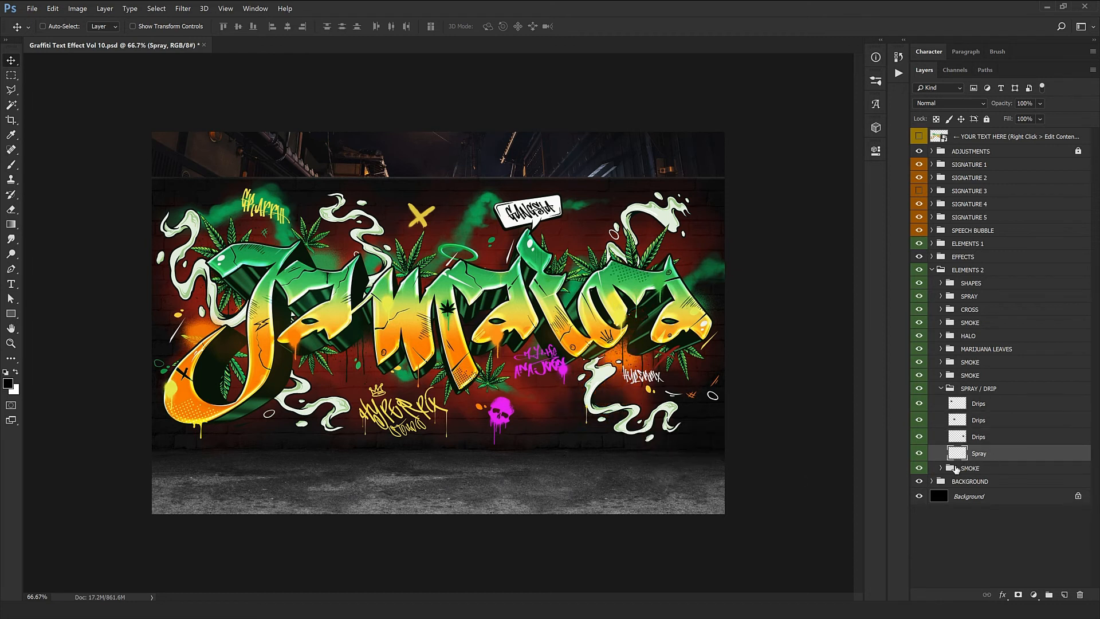
{"action": "left_click", "coordinate": [956, 385]}
{"action": "left_click", "coordinate": [941, 389]}
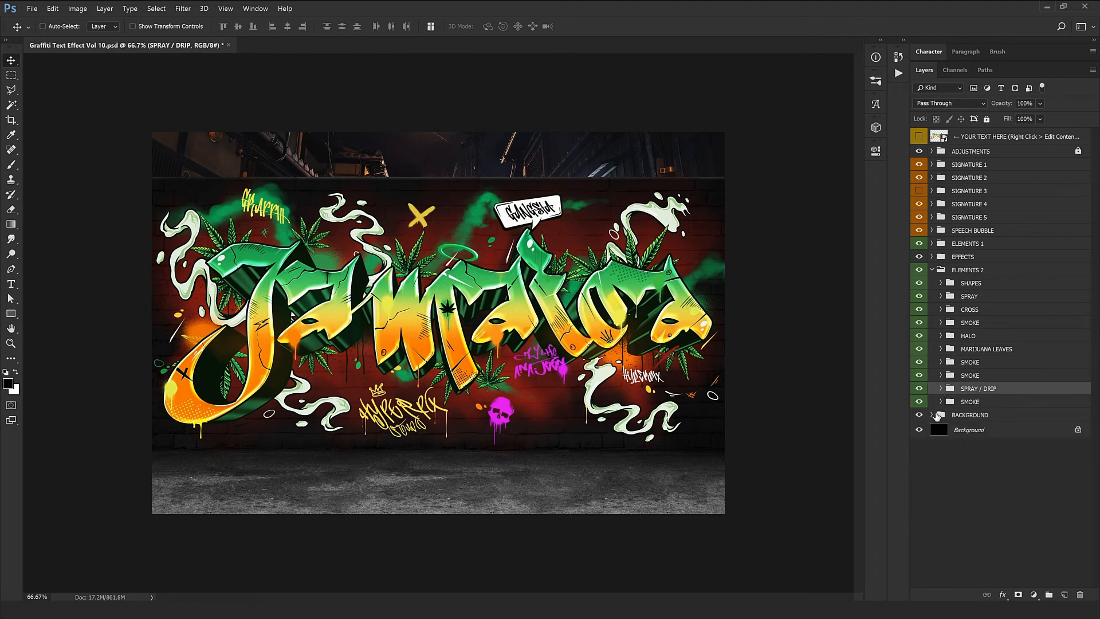
Step: Reposition the first and fifth Smoke layers of the lowest SMOKE group in ELEMENTS 2 behind the lettering
{"action": "left_click", "coordinate": [941, 402]}
{"action": "left_click", "coordinate": [980, 416]}
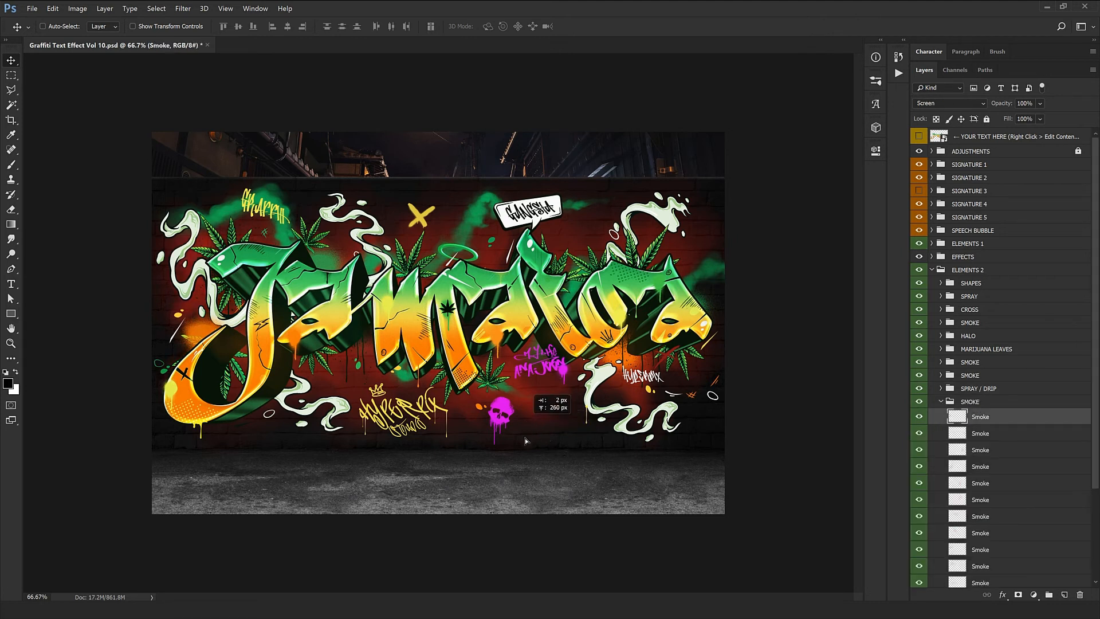
{"action": "left_click", "coordinate": [988, 488]}
{"action": "left_click_drag", "start_coordinate": [565, 406], "coordinate": [517, 427]}
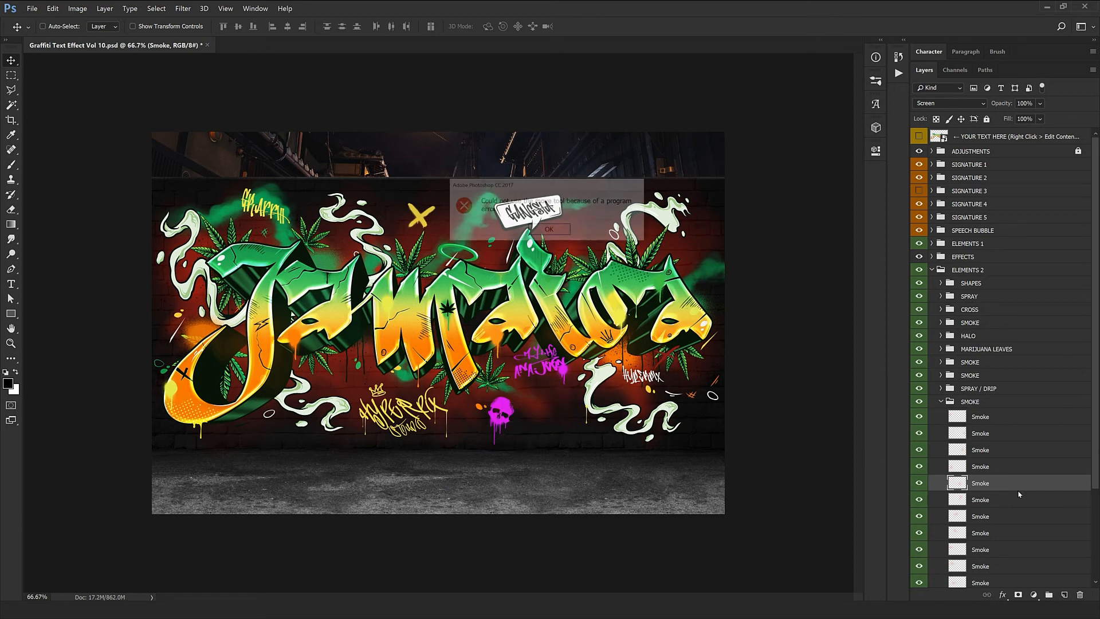
{"action": "left_click", "coordinate": [551, 230]}
{"action": "left_click_drag", "start_coordinate": [554, 240], "coordinate": [573, 335]}
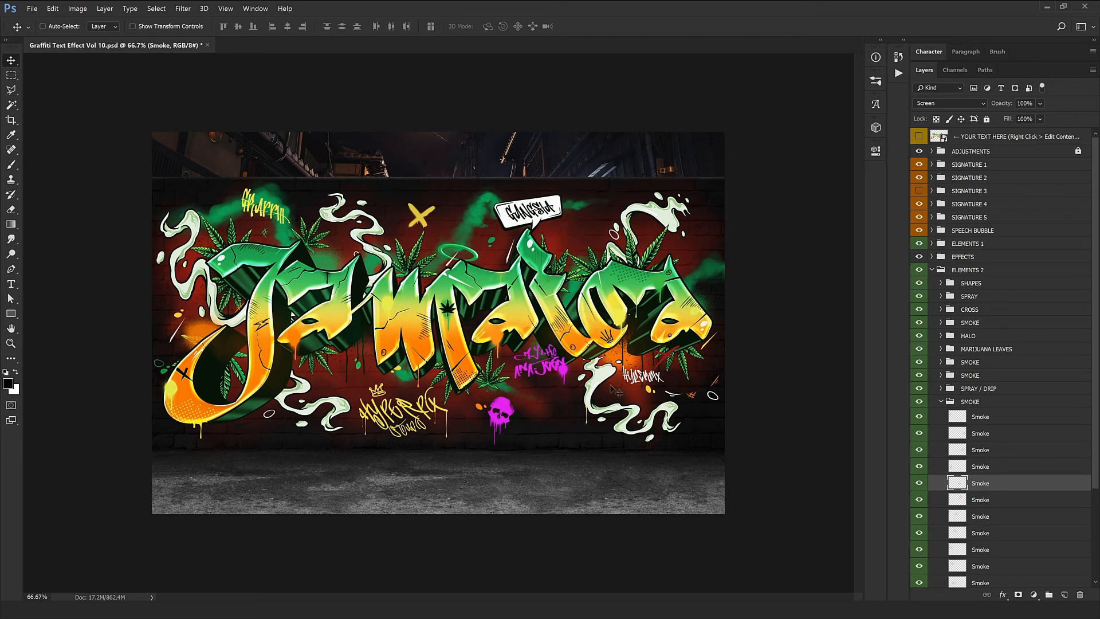
{"action": "left_click", "coordinate": [955, 400]}
{"action": "left_click", "coordinate": [941, 401]}
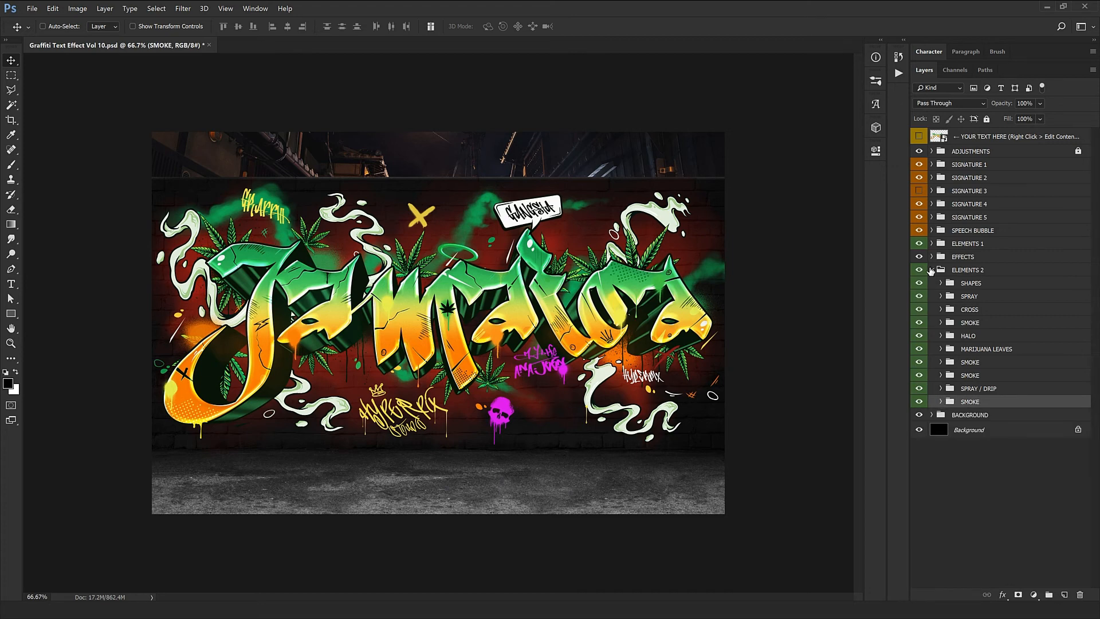
{"action": "left_click", "coordinate": [951, 269]}
{"action": "left_click", "coordinate": [932, 270]}
Step: Hide both background layers to examine the artwork on a transparent canvas, and show them again
{"action": "left_click", "coordinate": [932, 283]}
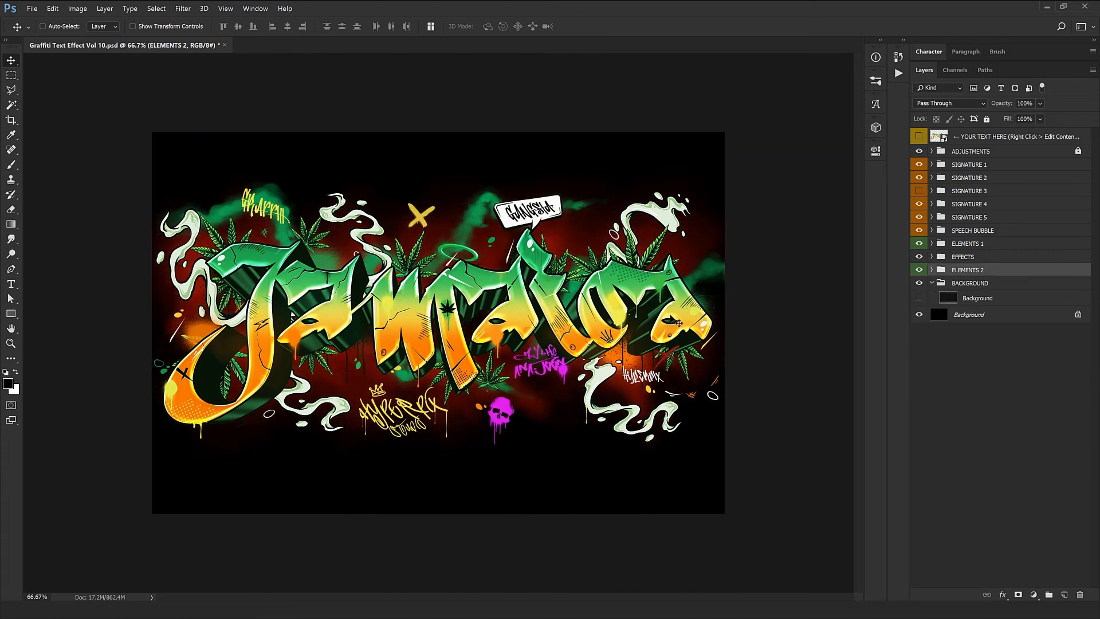
{"action": "left_click", "coordinate": [919, 315]}
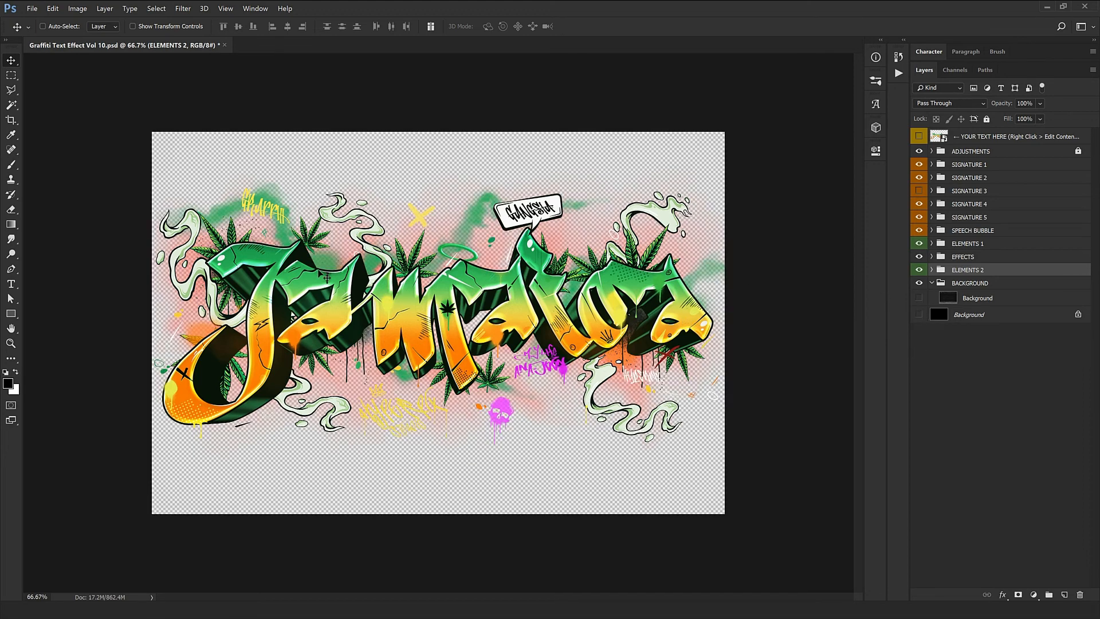
{"action": "key", "text": "ctrl+plus"}
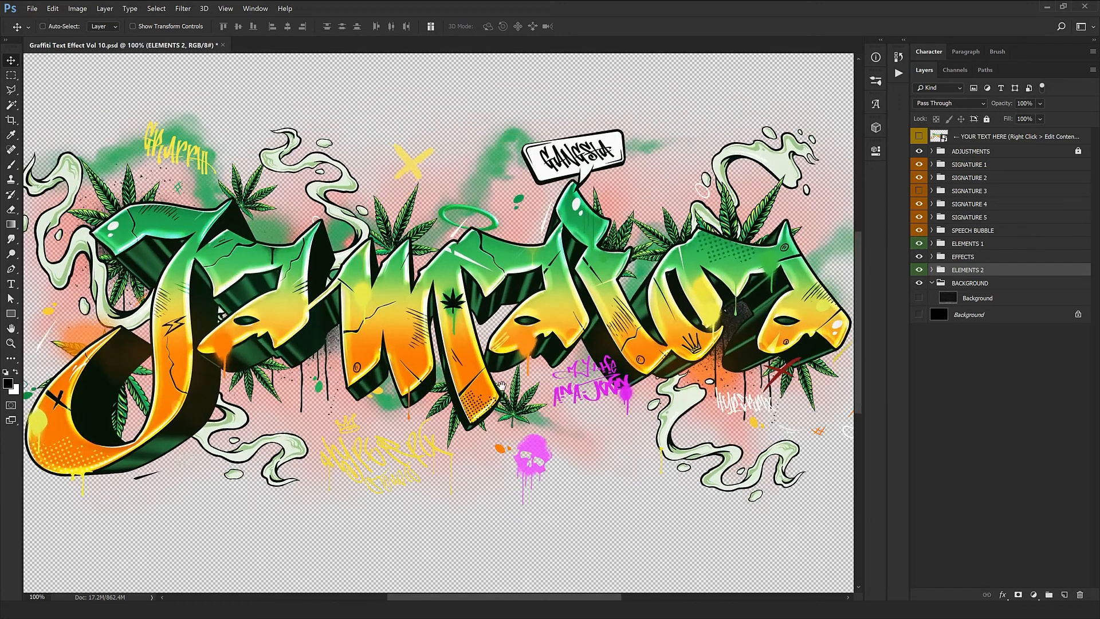
{"action": "left_click_drag", "start_coordinate": [508, 384], "coordinate": [529, 405]}
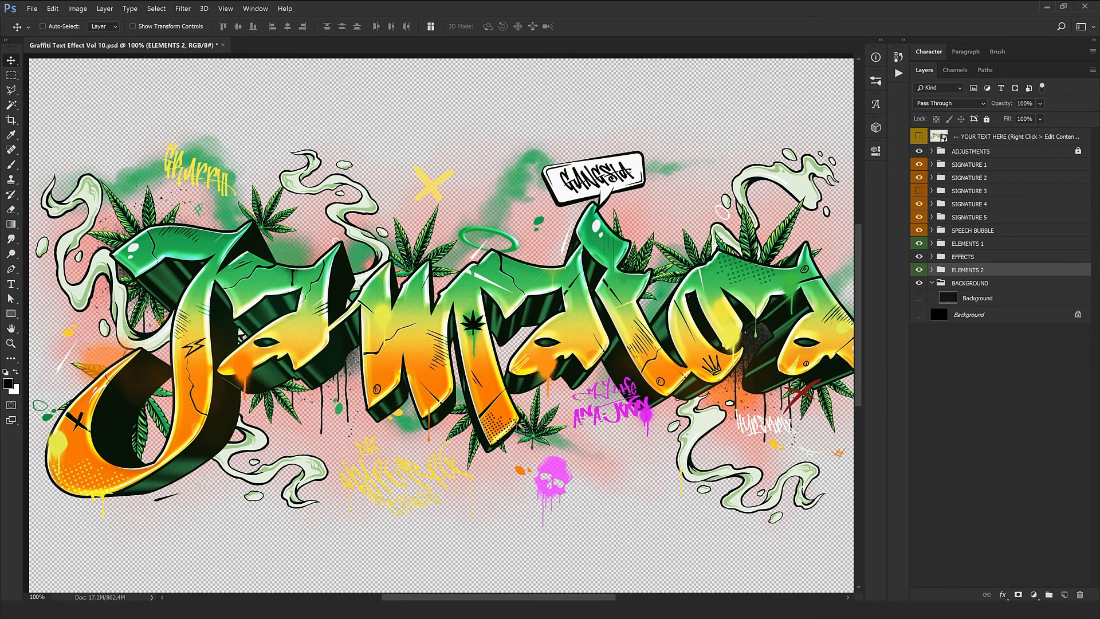
{"action": "key", "text": "ctrl+minus"}
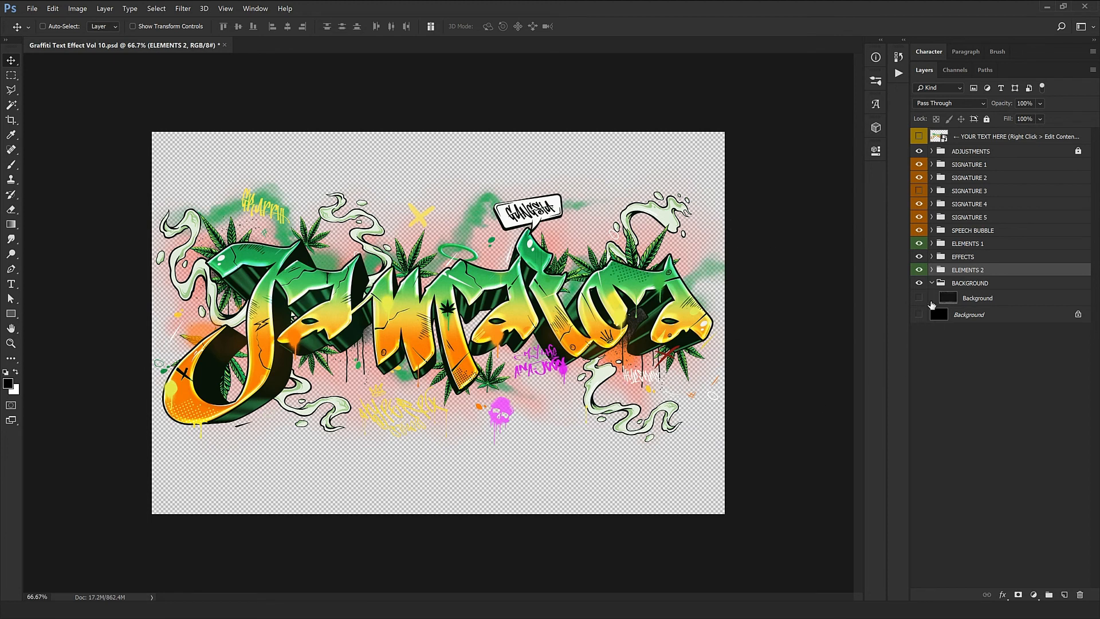
{"action": "left_click_drag", "start_coordinate": [919, 299], "coordinate": [925, 337]}
{"action": "left_click", "coordinate": [932, 287]}
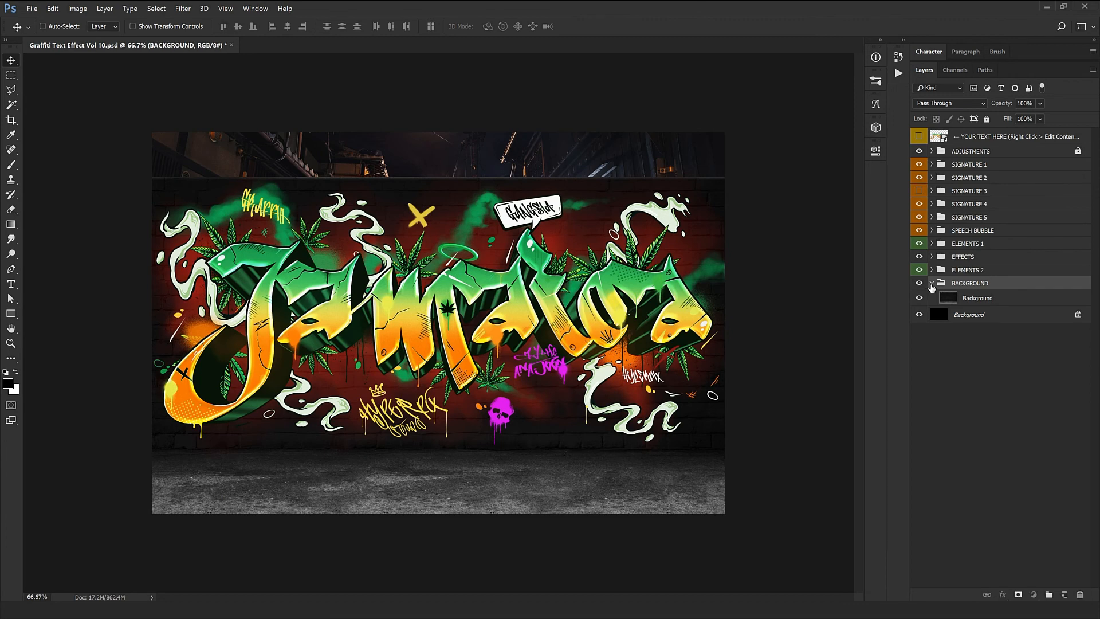
{"action": "left_click", "coordinate": [932, 284]}
{"action": "key", "text": "ctrl+plus"}
{"action": "key", "text": "ctrl"}
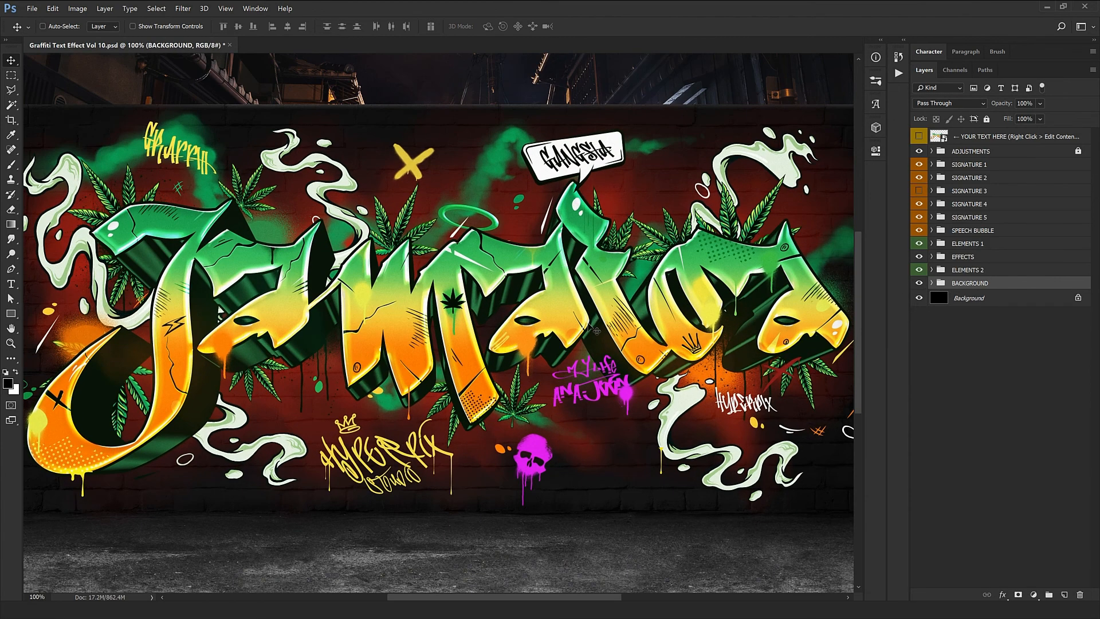